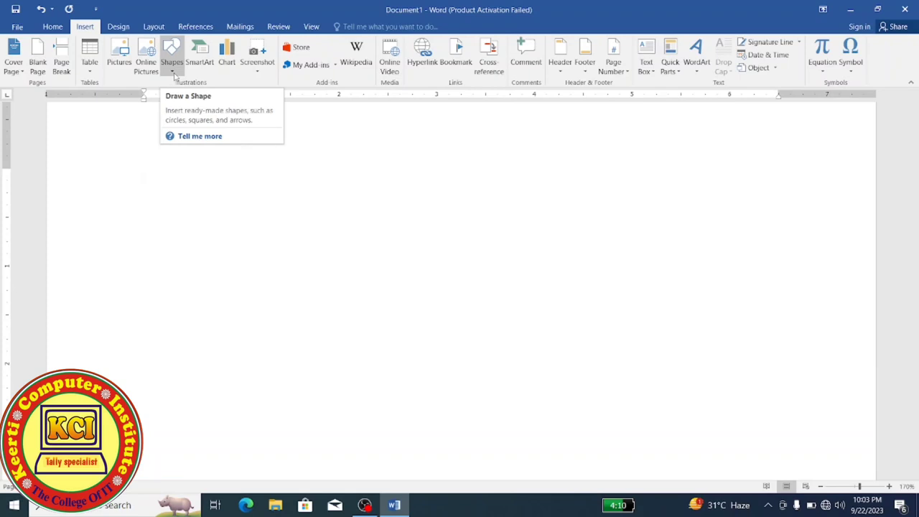
Step: Draw a rounded rectangle about 1.64" tall by 1.34" wide on the left of the page
left_click(174, 74)
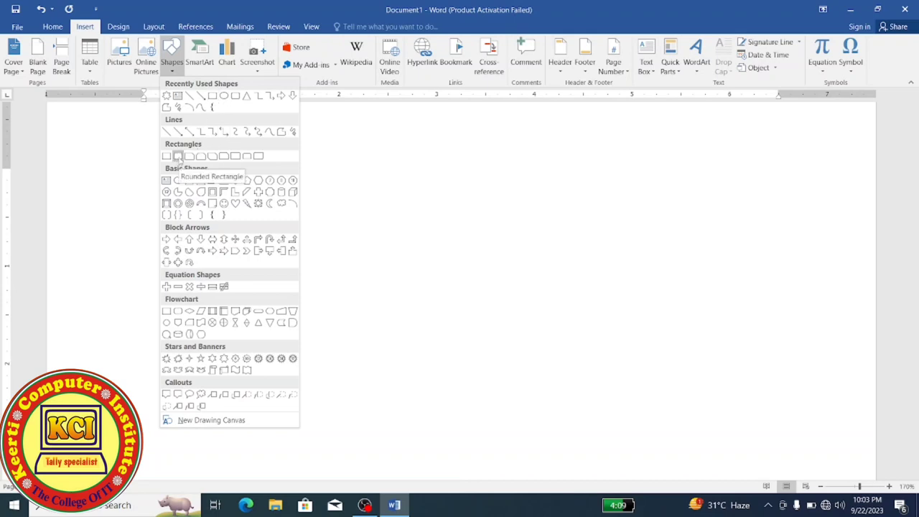
left_click(178, 156)
left_click_drag(179, 184, 310, 343)
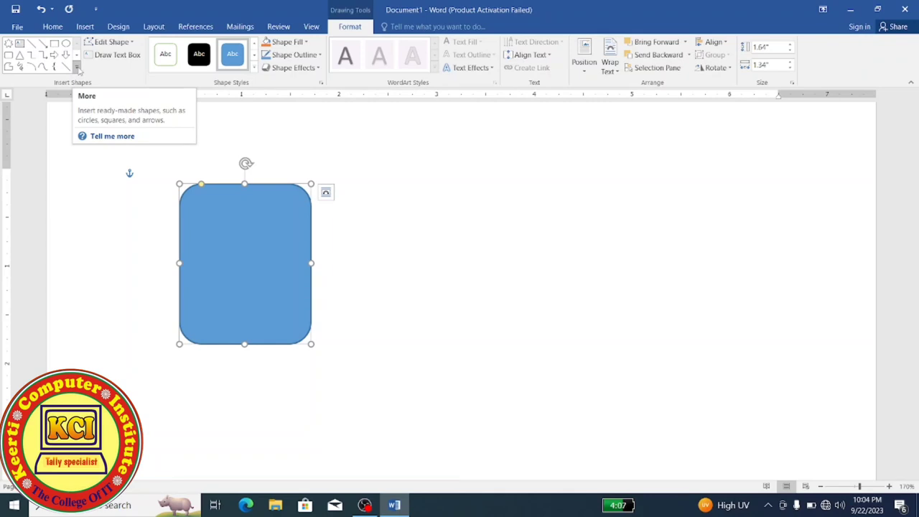
Step: Draw a smiley face to the right of the rounded rectangle
left_click(77, 67)
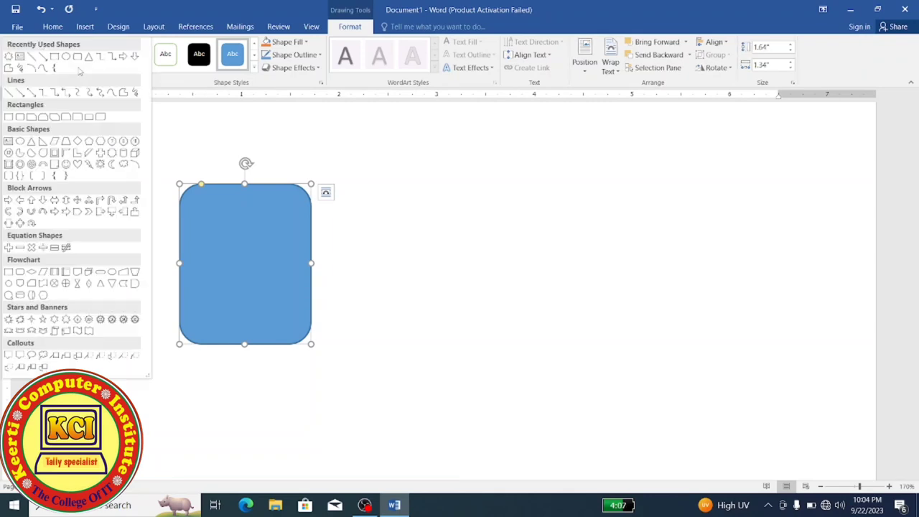
left_click(65, 164)
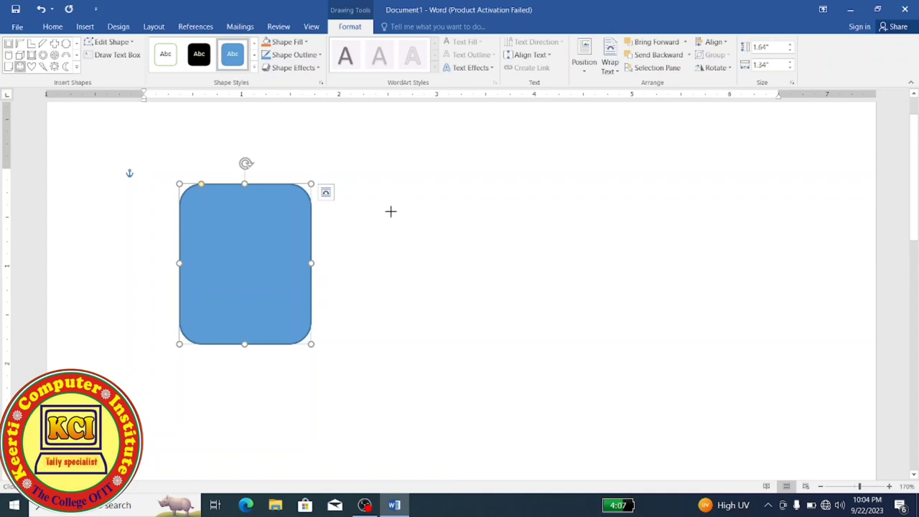
left_click_drag(390, 211, 526, 346)
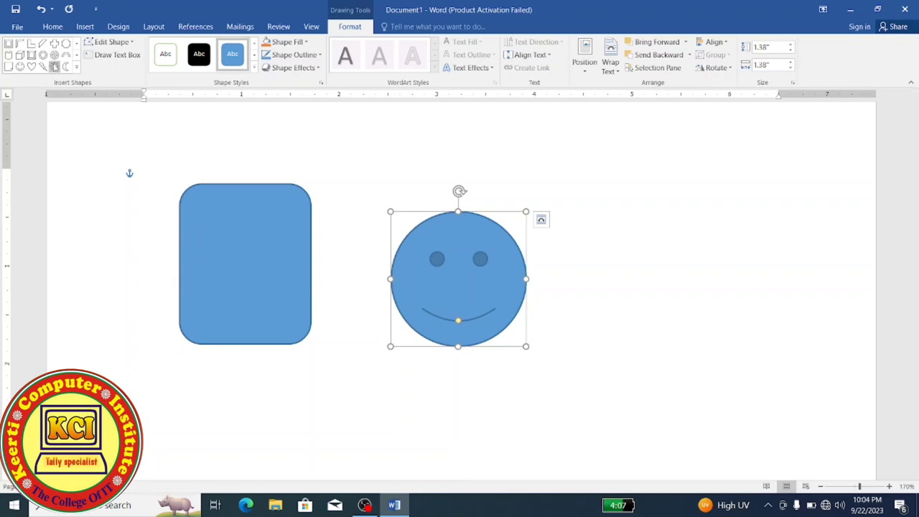
Step: Draw a sun at the page's right side and shrink its centre to thin the rays
left_click(54, 66)
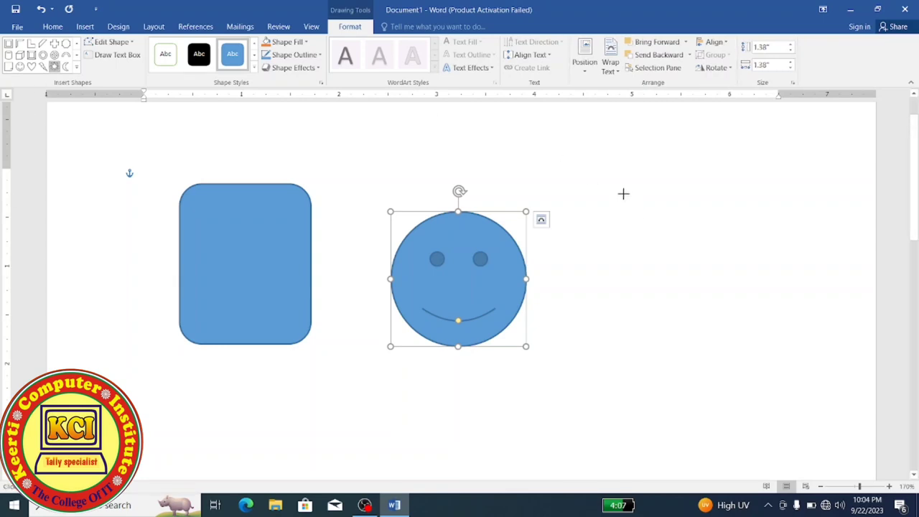
left_click_drag(622, 190, 768, 357)
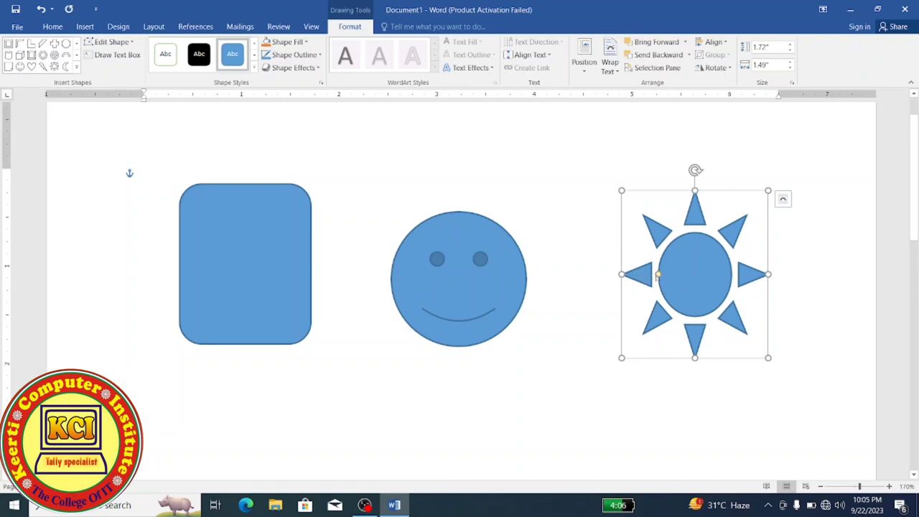
left_click_drag(657, 274, 682, 286)
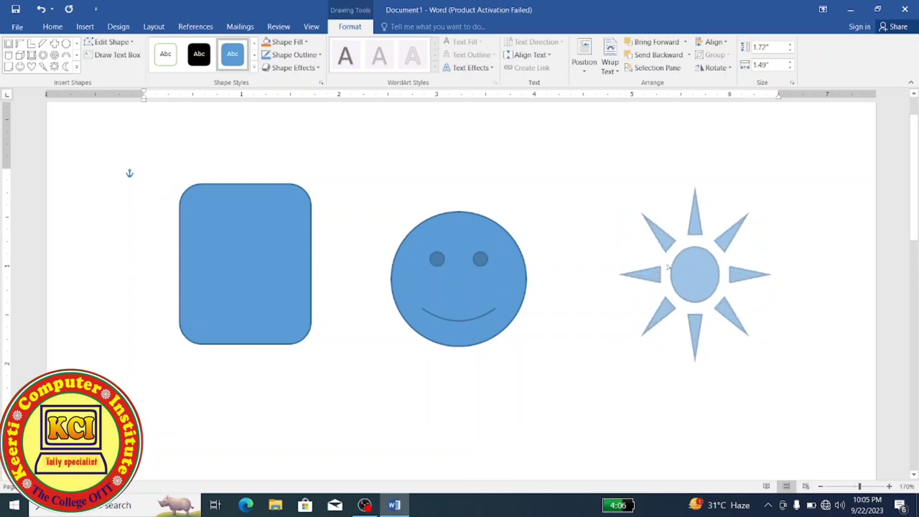
mouse_move(682, 286)
left_mouse_down()
mouse_move(667, 273)
mouse_move(675, 274)
left_mouse_up()
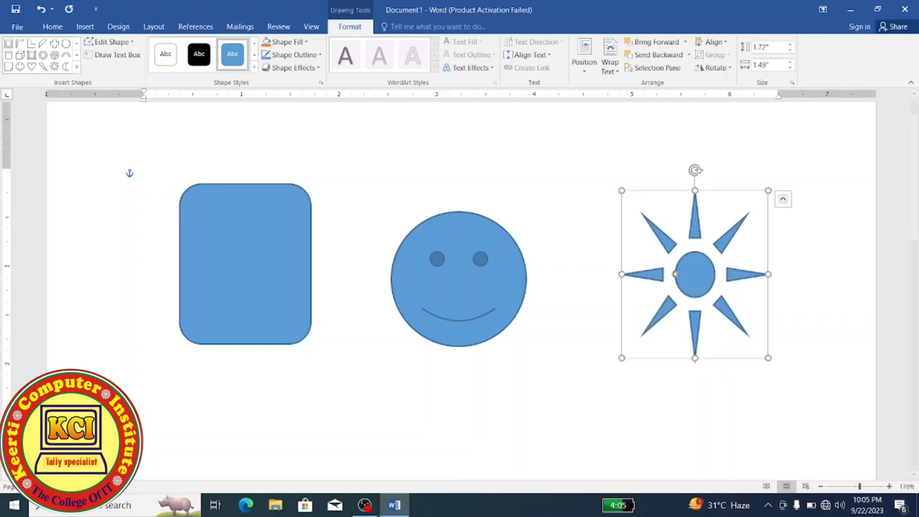
Step: Change the sun shape into a cross
left_click(131, 44)
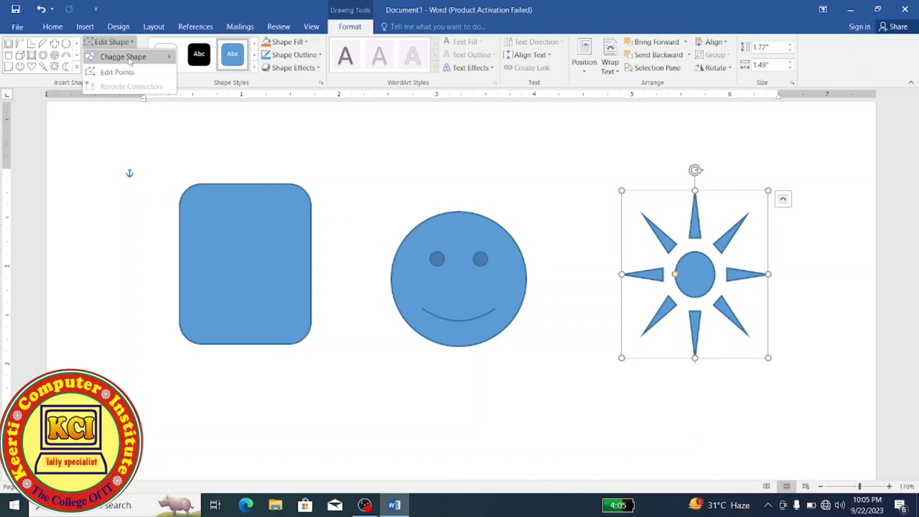
mouse_move(169, 60)
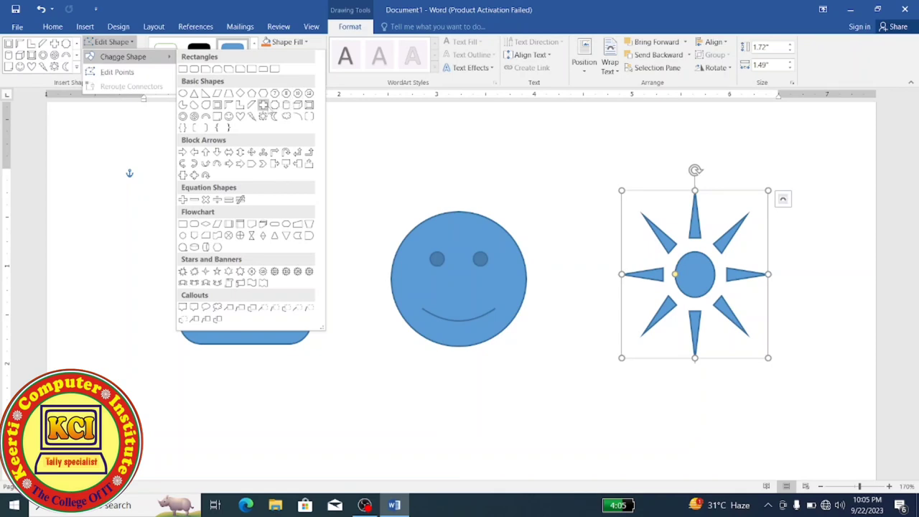
left_click(265, 105)
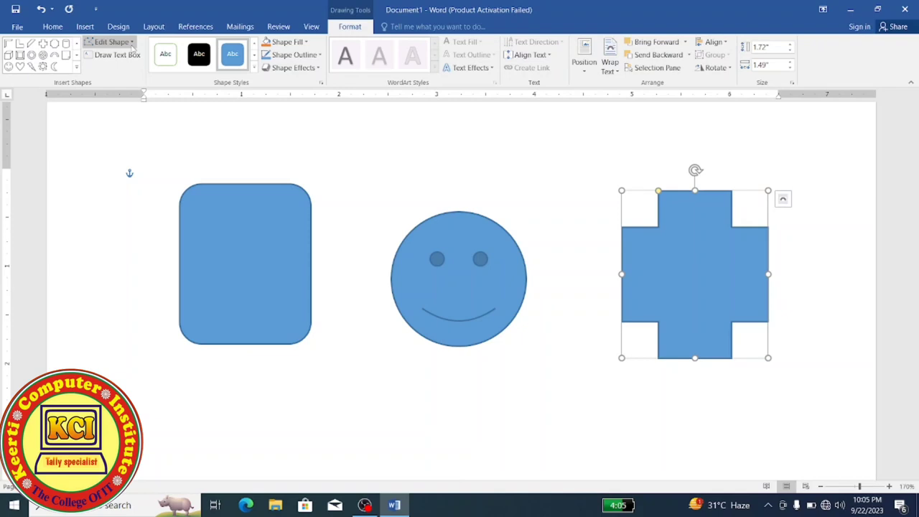
Step: Pull the cross's four inner corner points toward the centre so each arm tapers
left_click(132, 43)
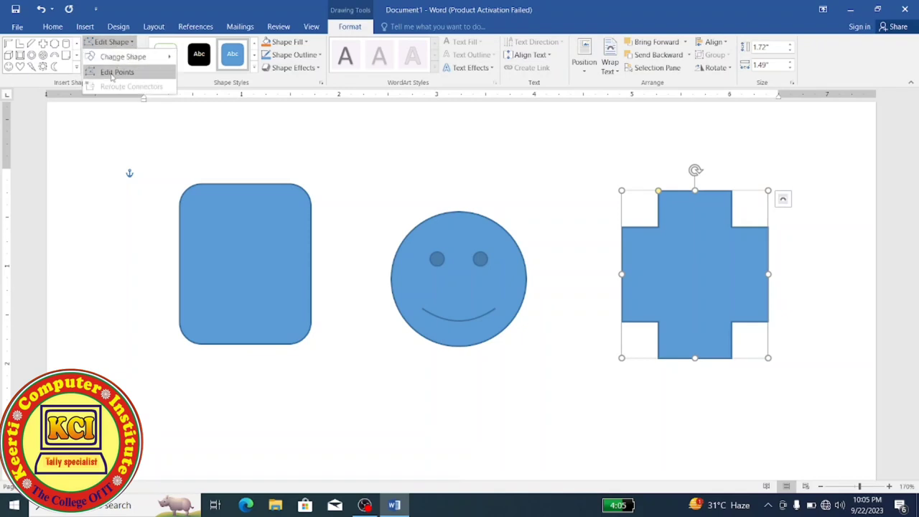
left_click(115, 72)
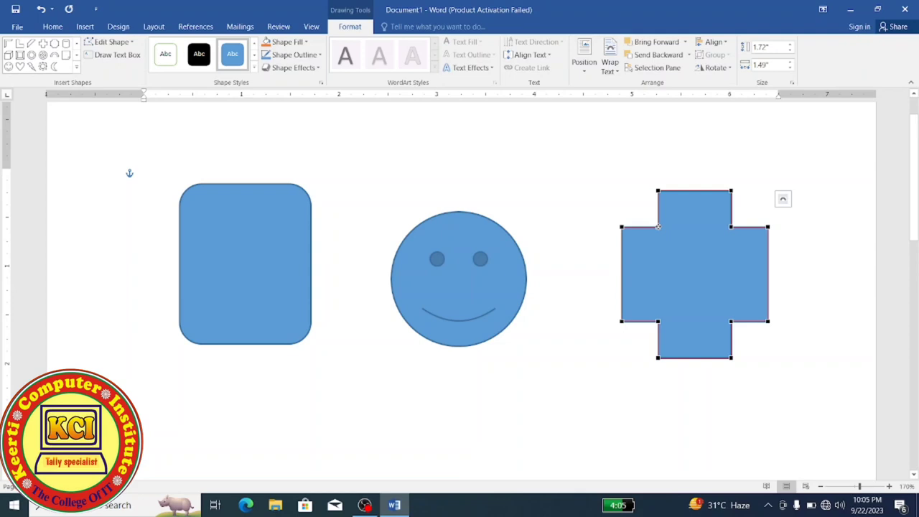
left_click_drag(657, 227, 681, 260)
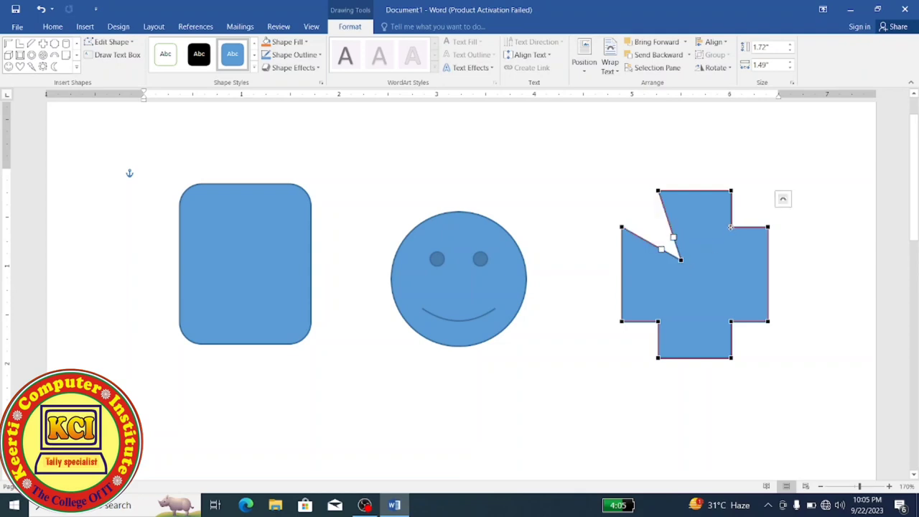
left_click_drag(729, 227, 699, 259)
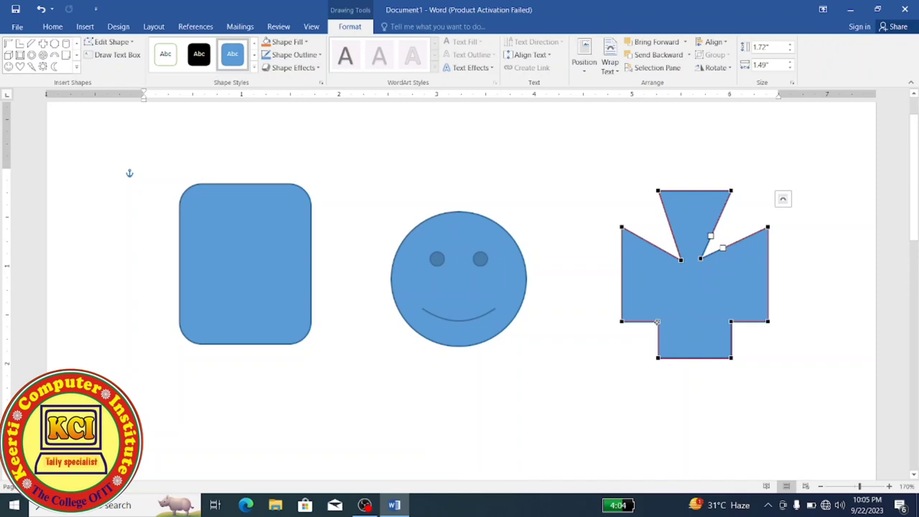
left_click_drag(656, 322, 681, 283)
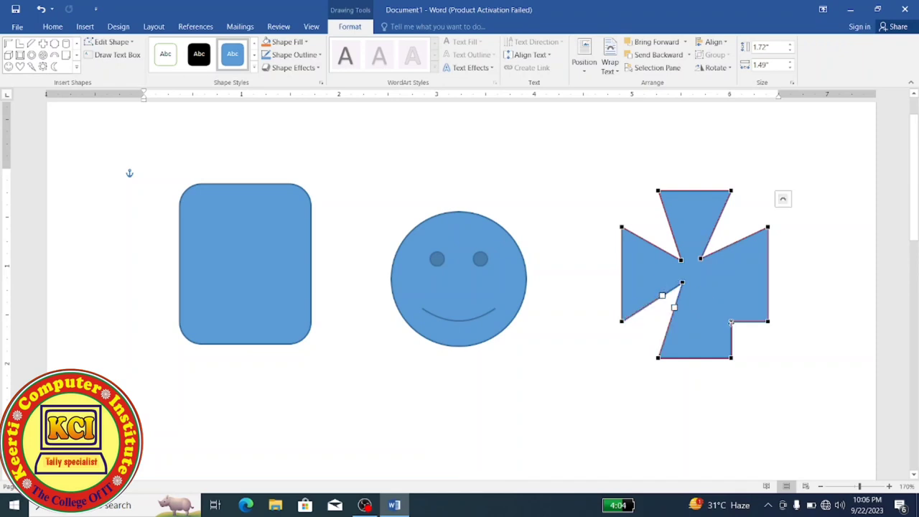
left_click_drag(730, 322, 704, 282)
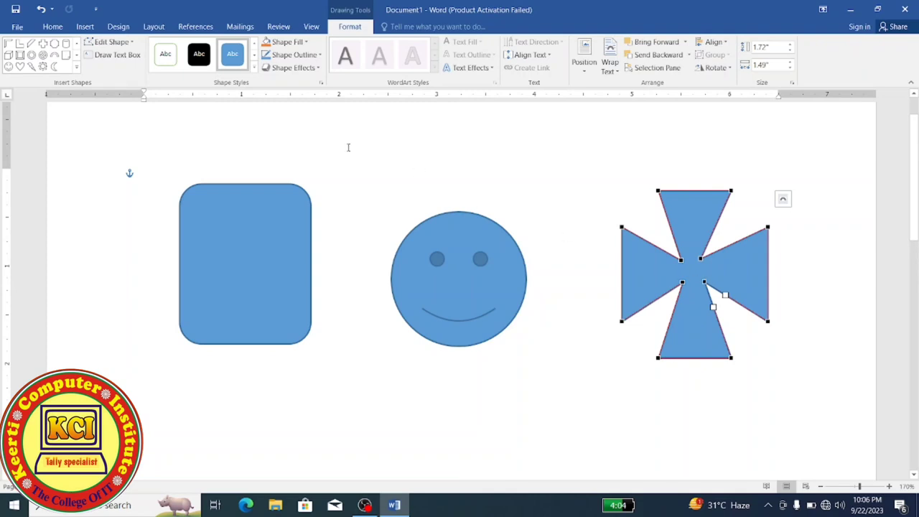
left_click(131, 43)
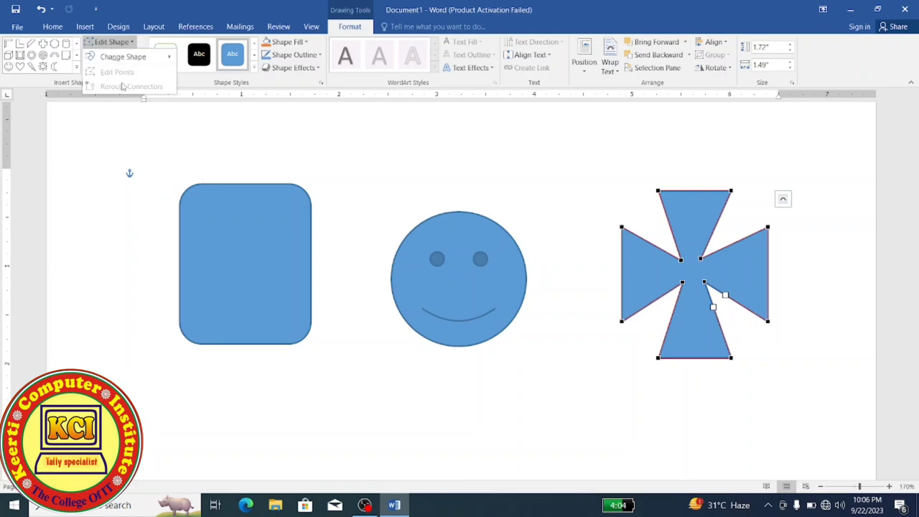
Step: Add a text box below the smiley face reading 'kdchjdhkn b cbz'
key("Escape")
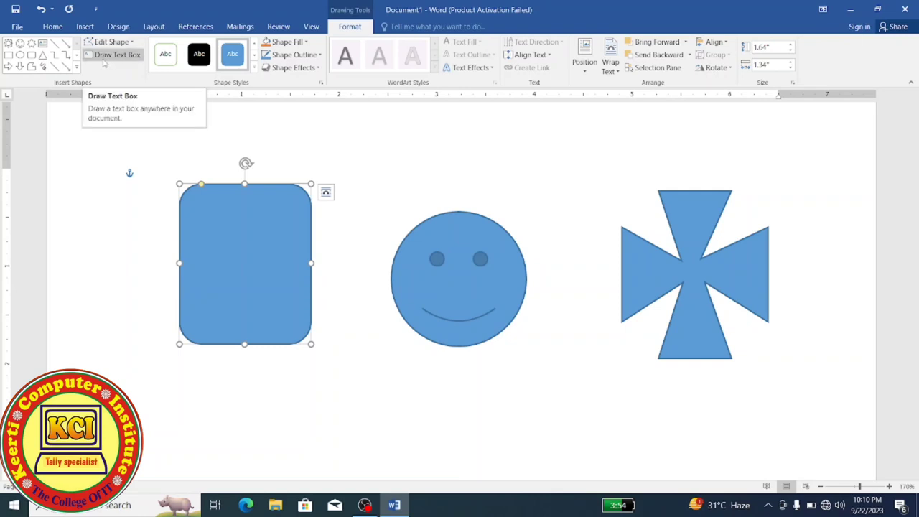
left_click(103, 62)
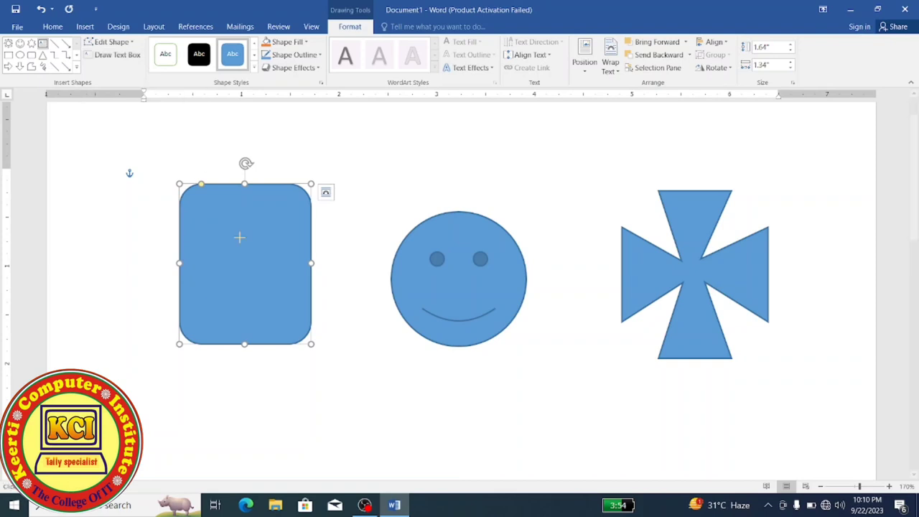
left_click_drag(337, 431, 427, 357)
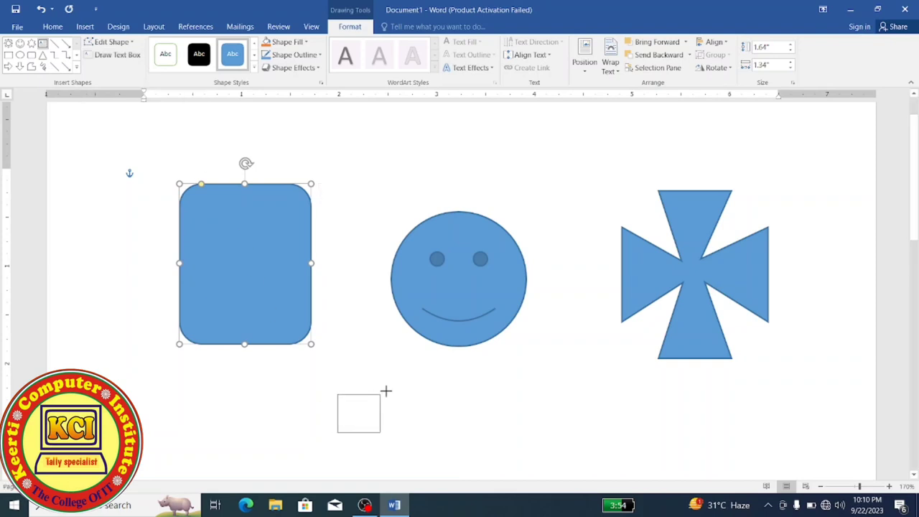
type("kdchjdhkn b cbz")
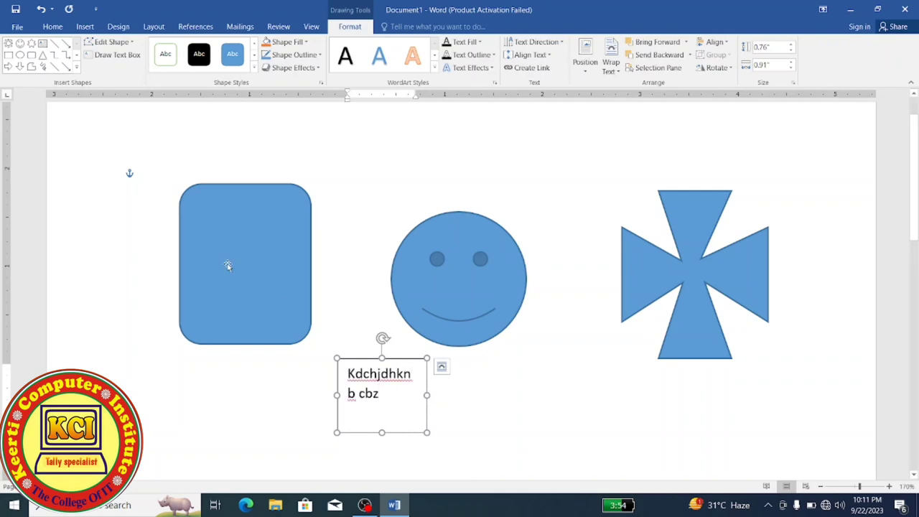
Step: Add a text box inside the rounded rectangle reading 'hcjhjl'
left_click(217, 242)
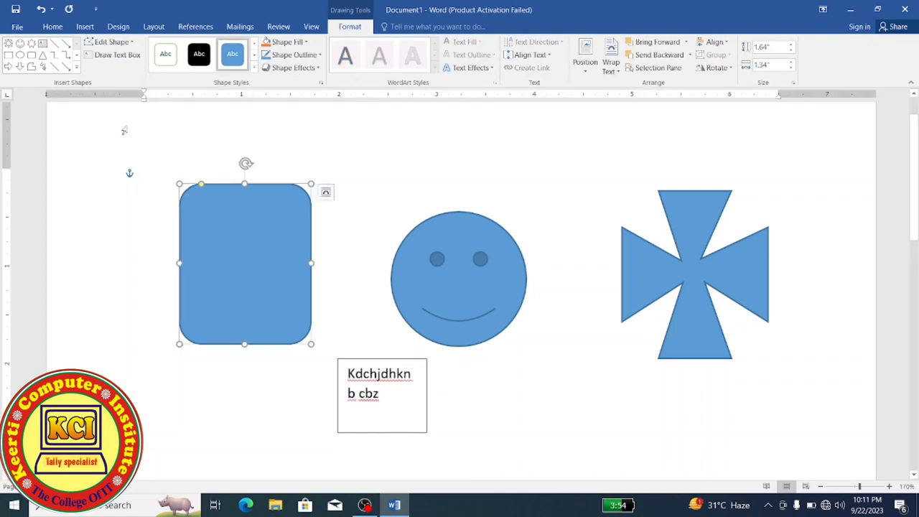
left_click(109, 55)
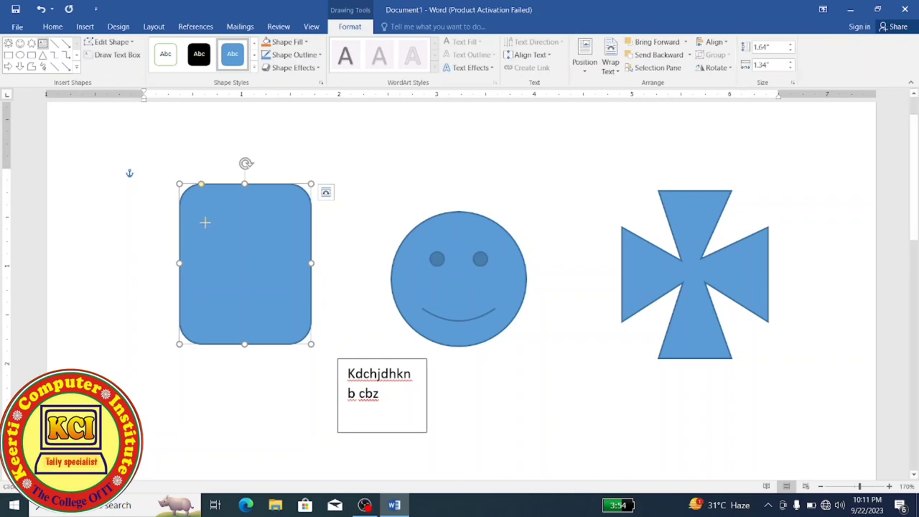
left_click_drag(204, 222, 284, 255)
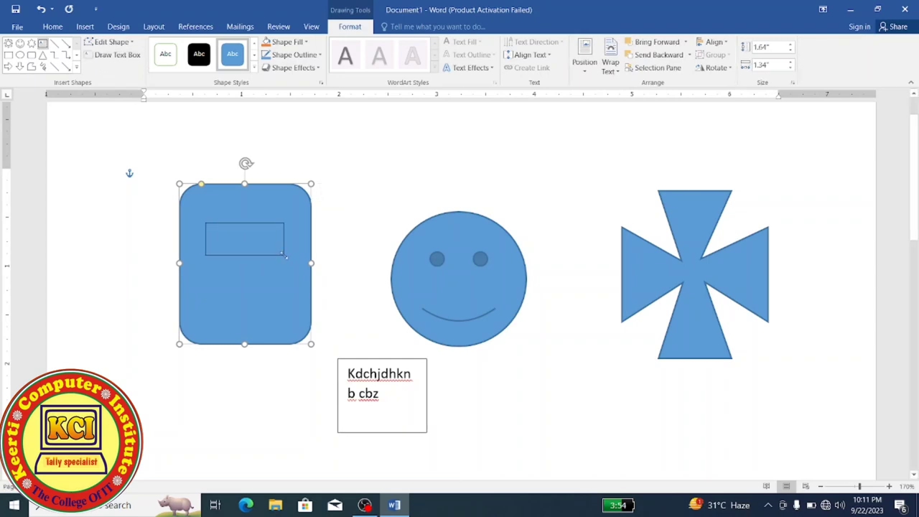
type("hcjhjl")
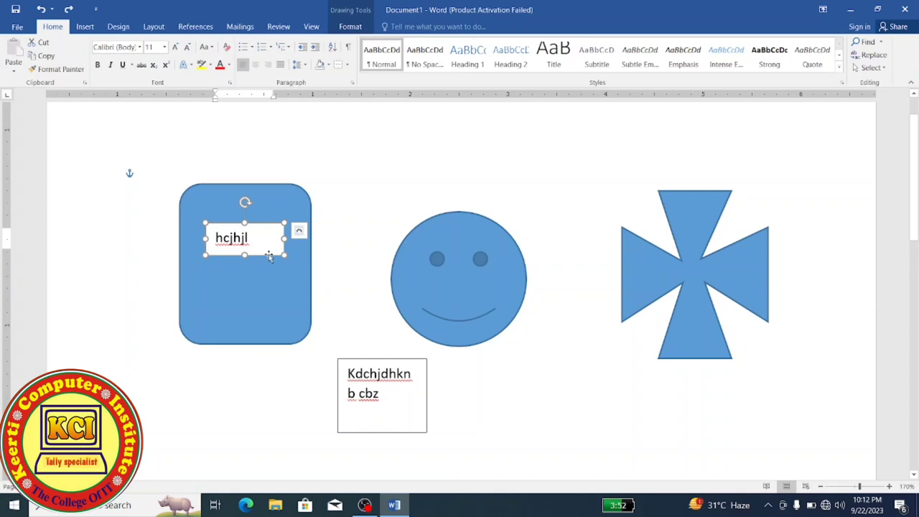
Step: Replace the rectangle's text box with text typed into the shape itself: 'Hfjhjs dbjhjhdj'
key("Delete")
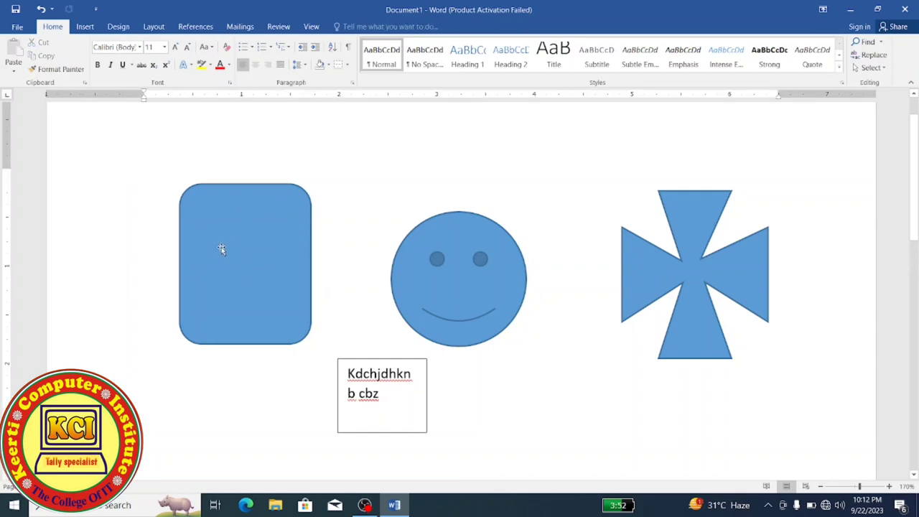
left_click(226, 229)
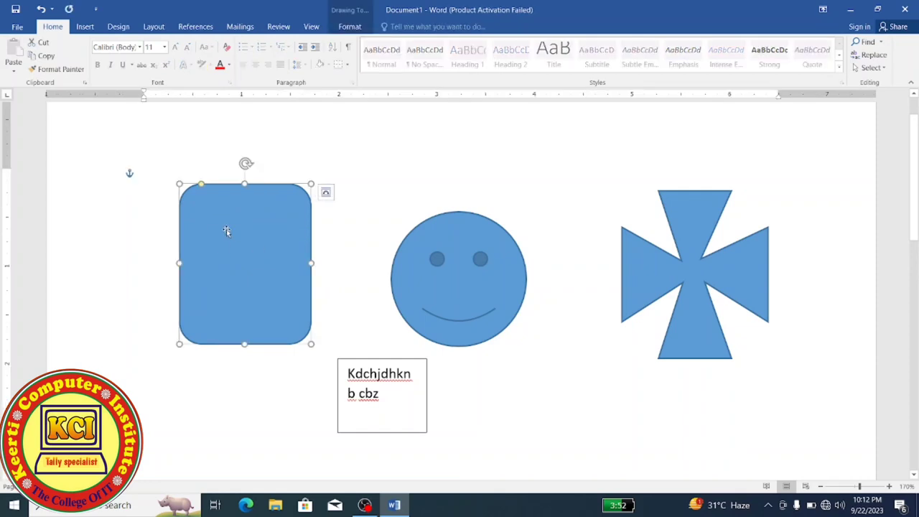
right_click(226, 229)
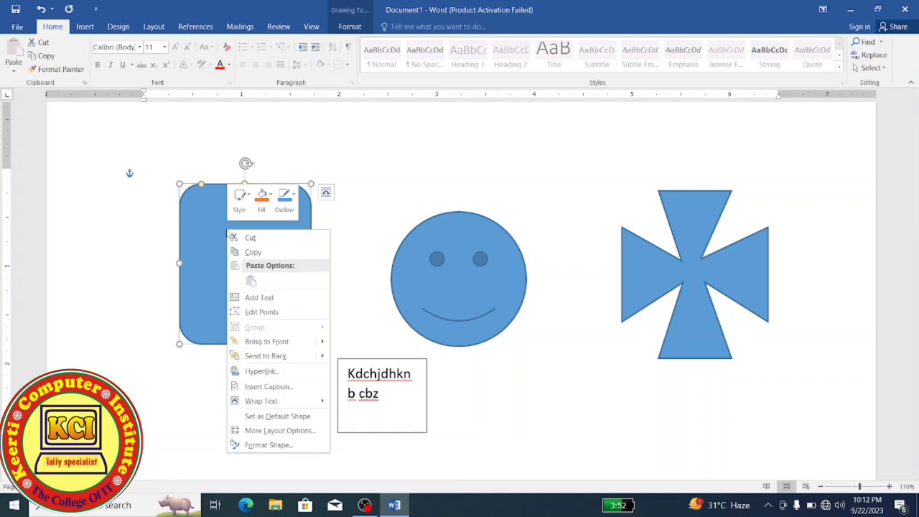
left_click(255, 298)
type("Hfjhjs ")
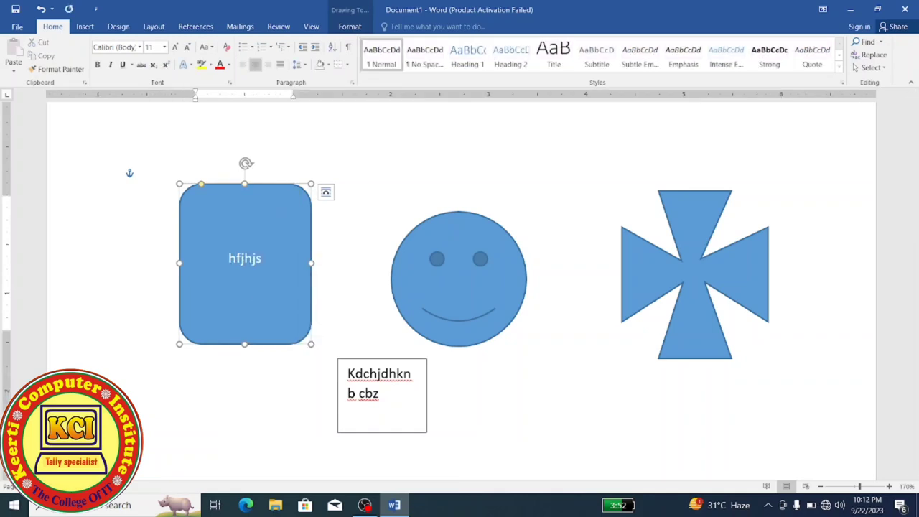
type("dbjh")
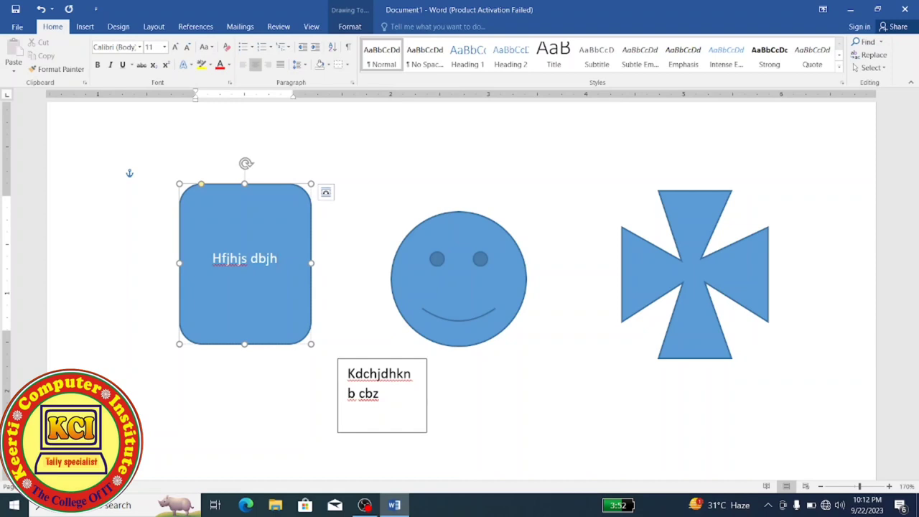
type("jhdj")
Step: Add two more lines, 'khdk' and 'hdhkdbkh', to the rectangle's text
key("Return")
type("khdk")
key("Return")
type("hdhkdbkh")
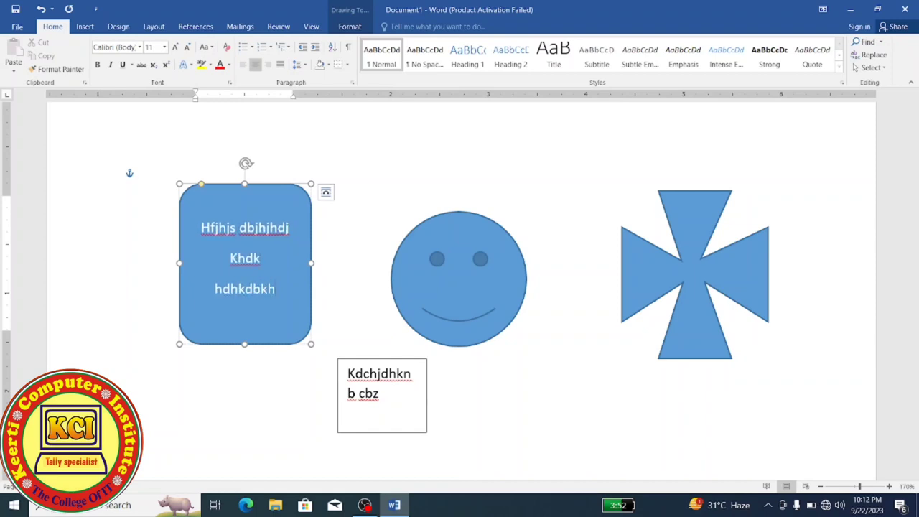
key("Return")
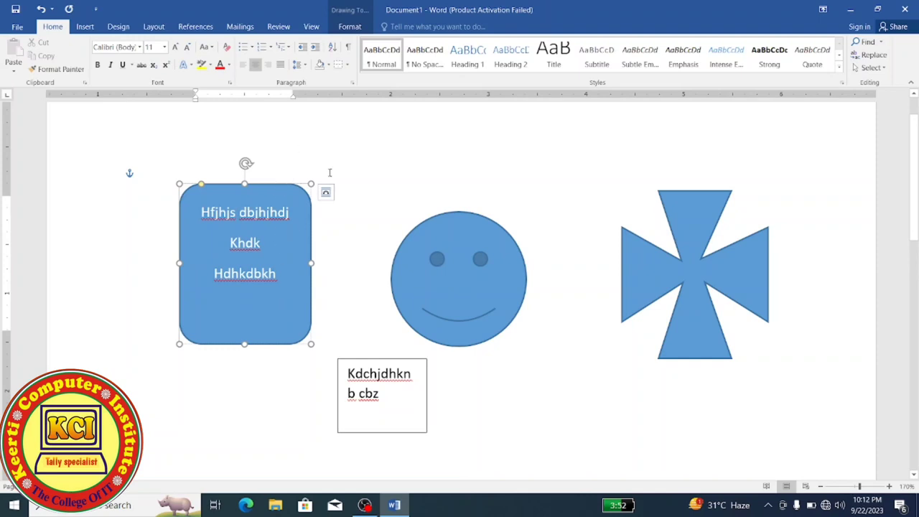
Step: Draw an empty text box above the smiley and one below the rectangle reading 'jgvjhbjlhk'
left_click_drag(381, 146, 490, 181)
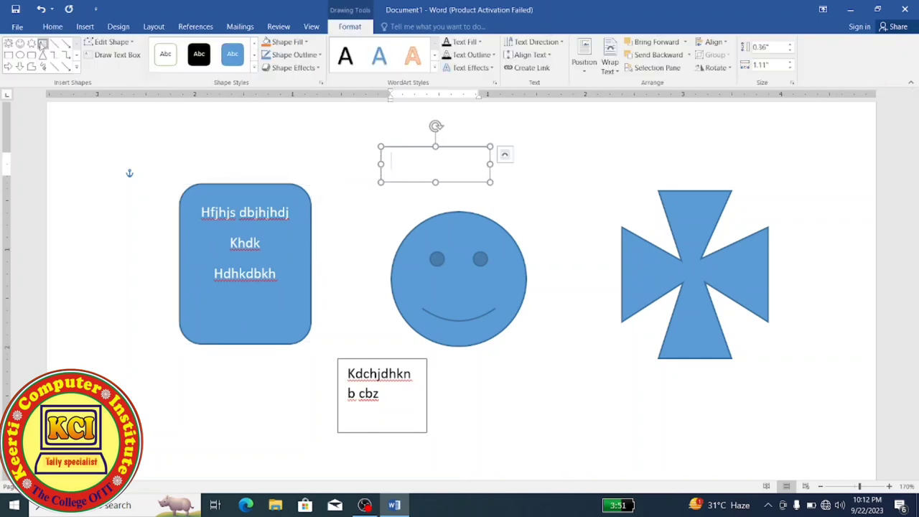
left_click(42, 44)
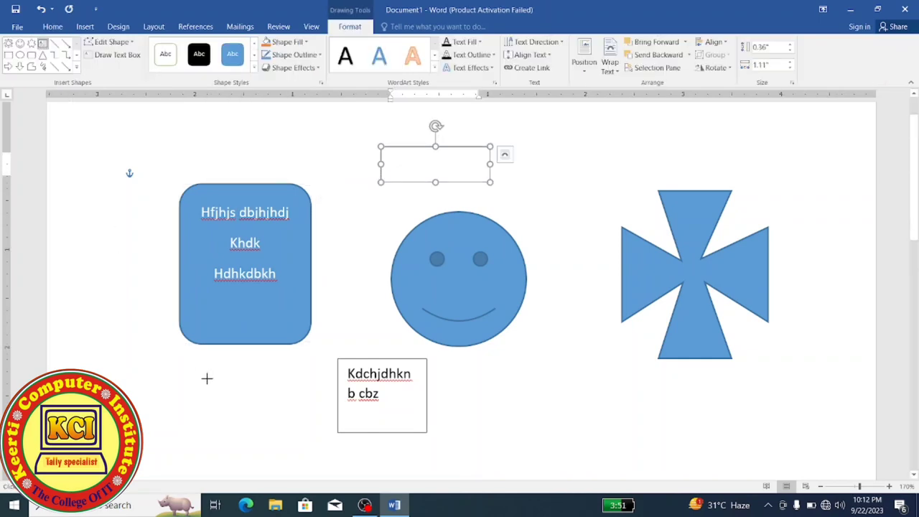
left_click_drag(207, 373, 292, 446)
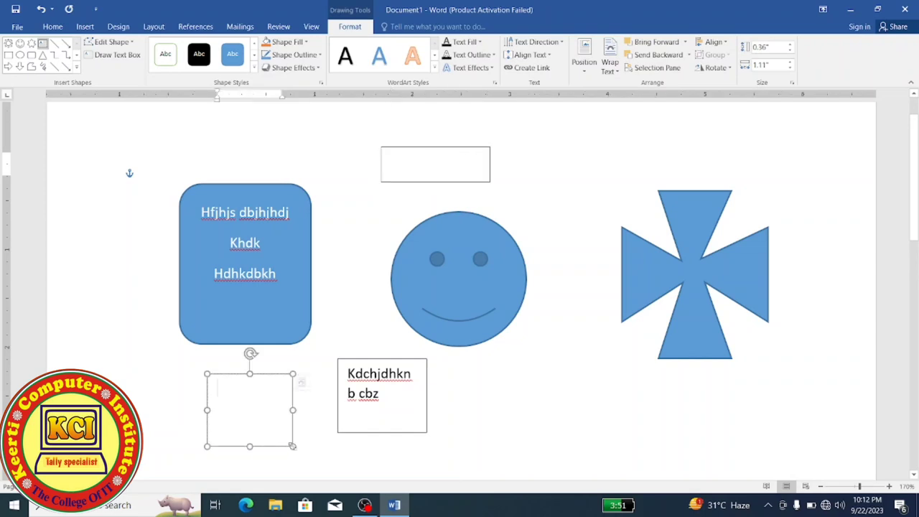
type("jgvjhbjlhk")
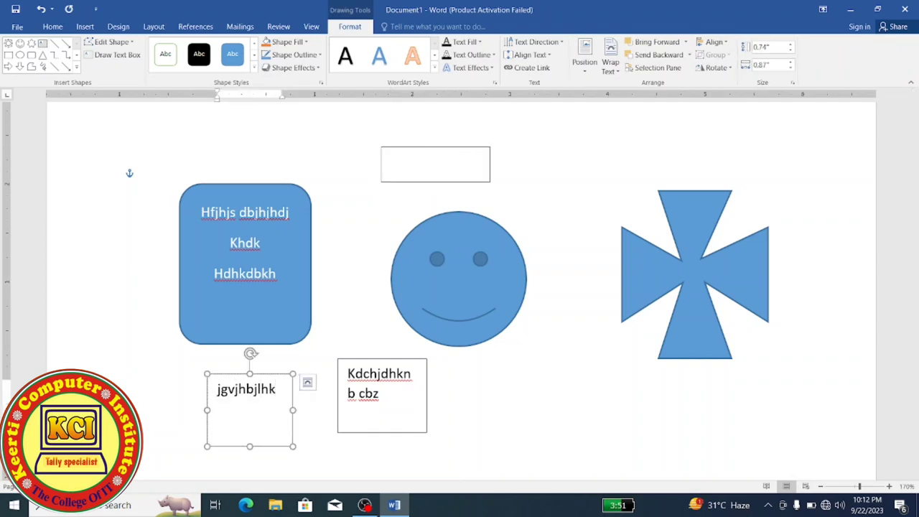
Step: Delete the 'jgvjhbjlhk', empty and 'Kdchjdhkn b cbz' text boxes
left_click(284, 375)
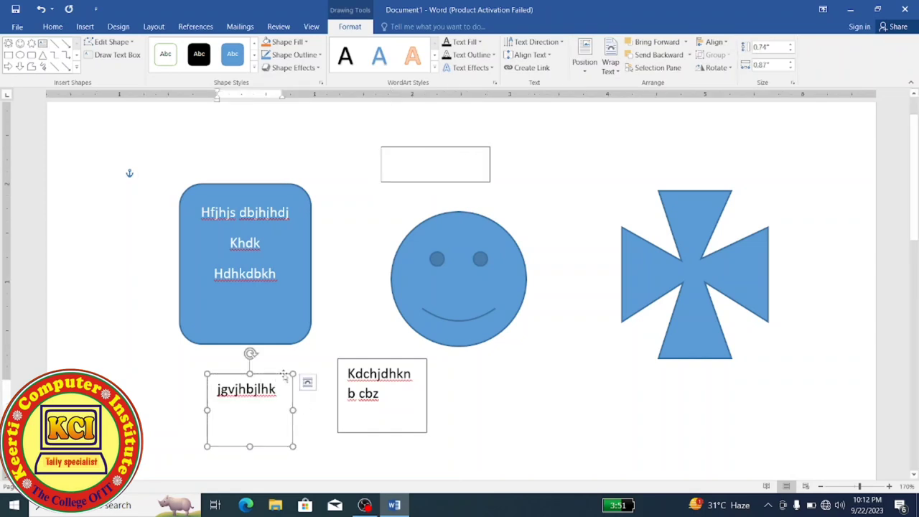
key("Delete")
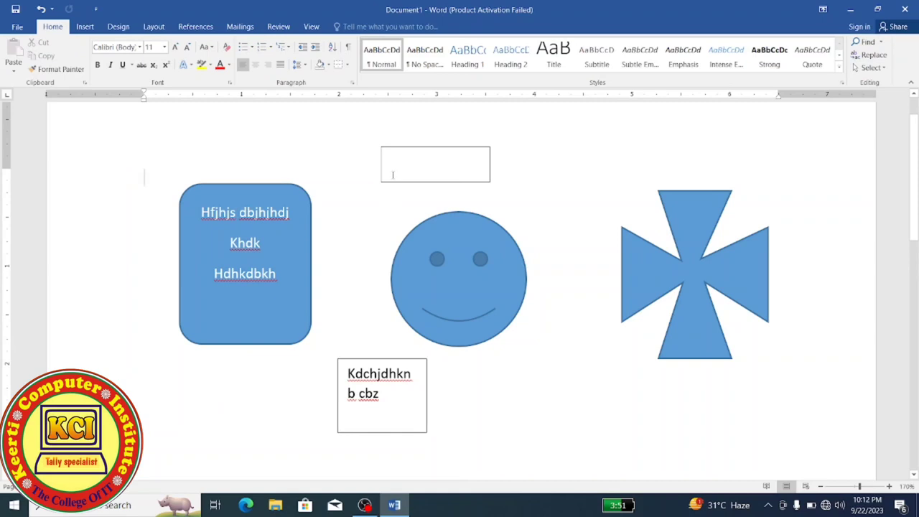
left_click(391, 183)
key("Delete")
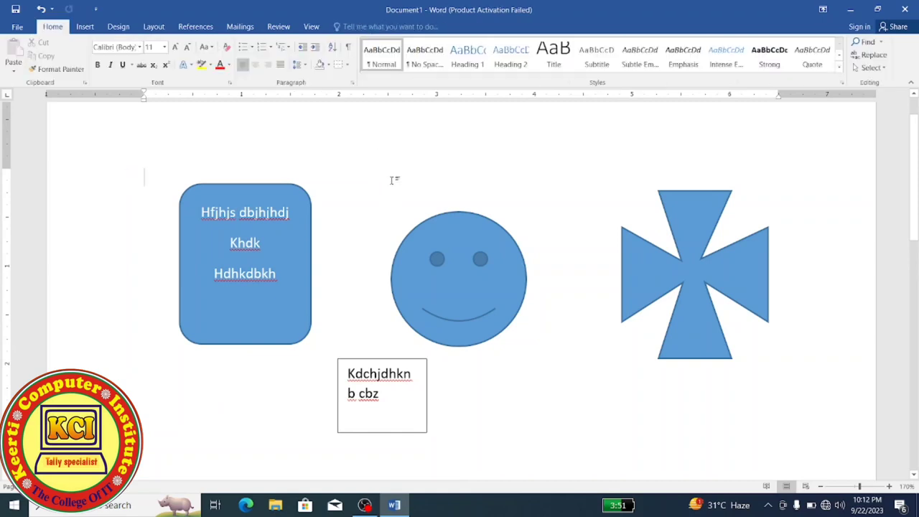
left_click(385, 361)
key("Delete")
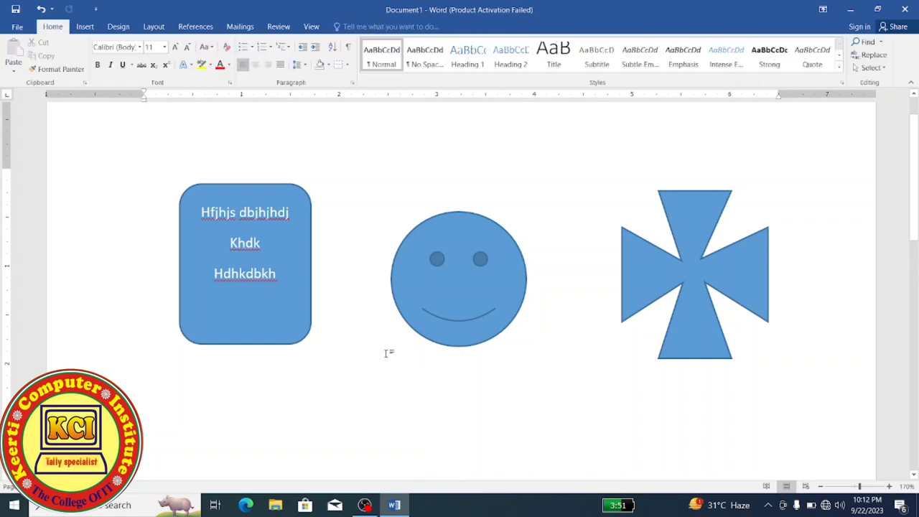
left_click(432, 278)
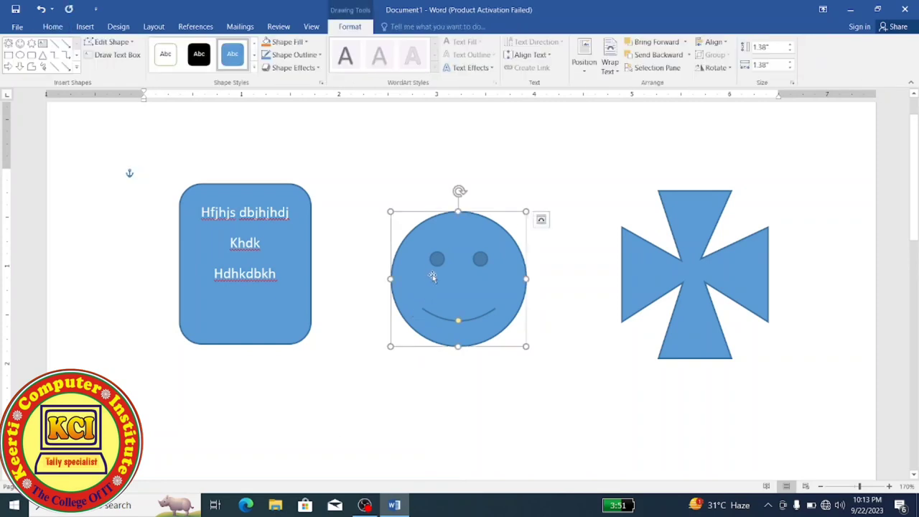
right_click(433, 278)
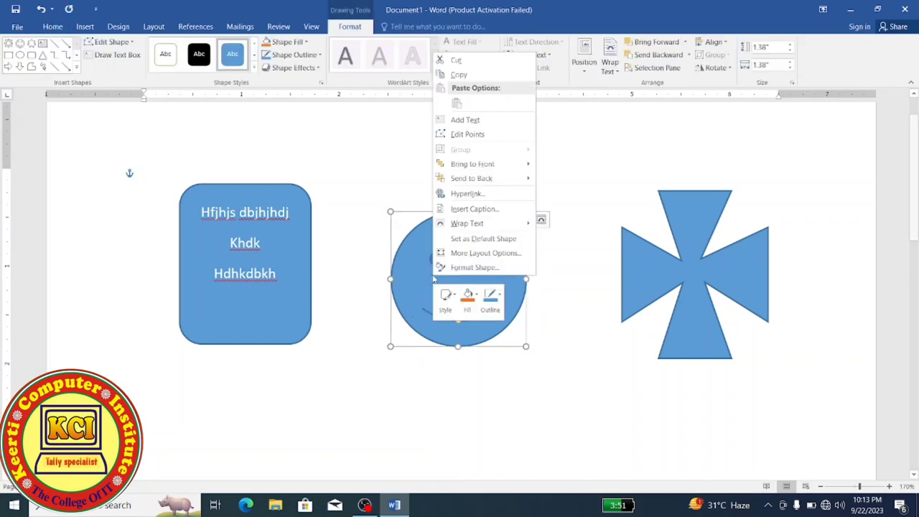
left_click(461, 119)
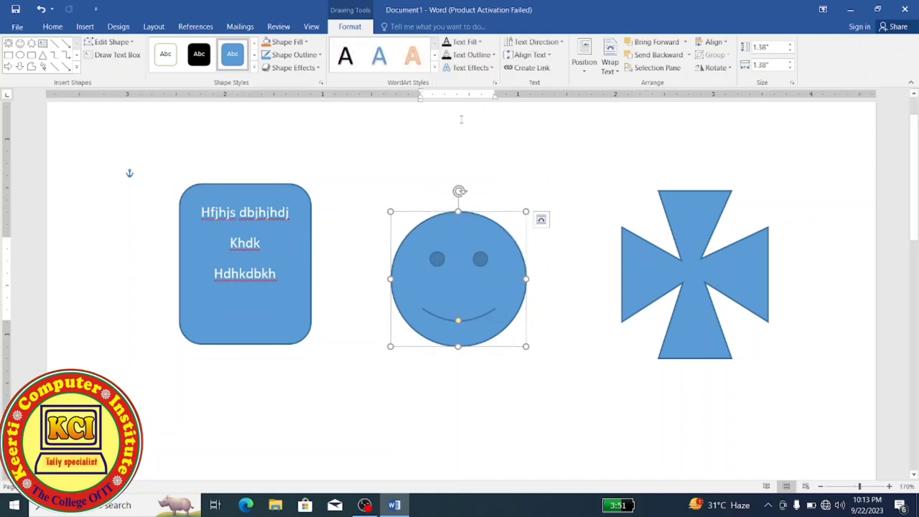
type("kdshkjdjhjd")
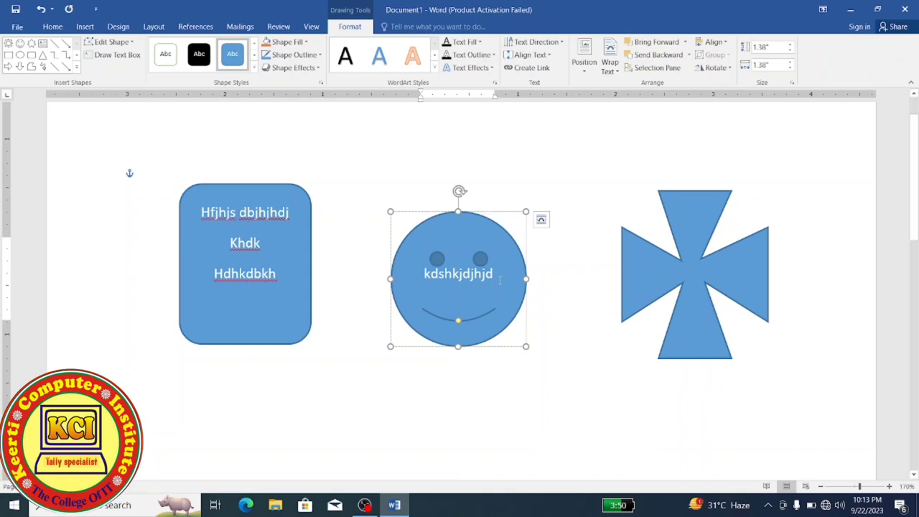
left_click_drag(500, 280, 405, 287)
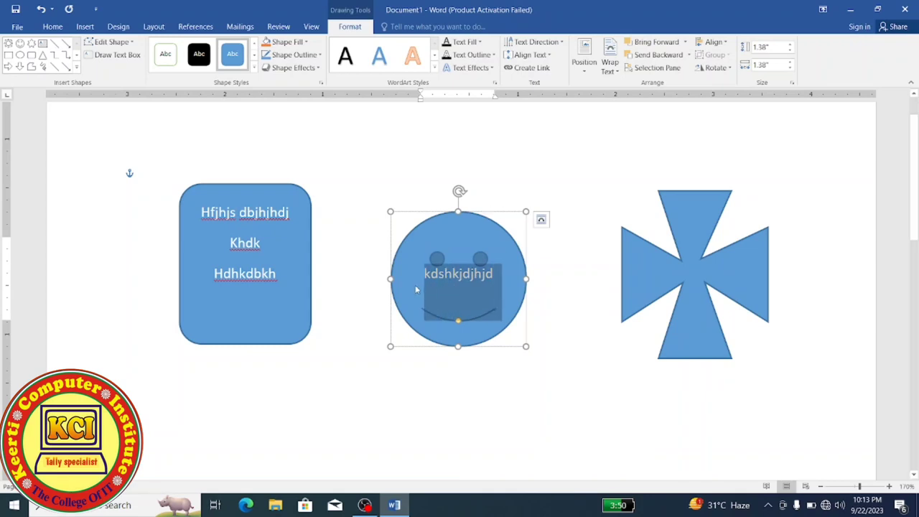
key("Delete")
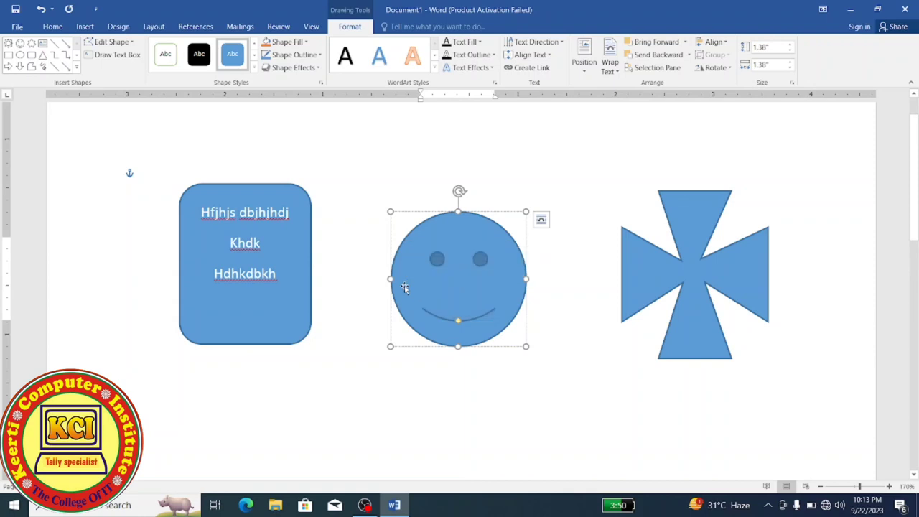
Step: Select the rounded rectangle and drag it to the page's right side, past the smiley
left_click(390, 390)
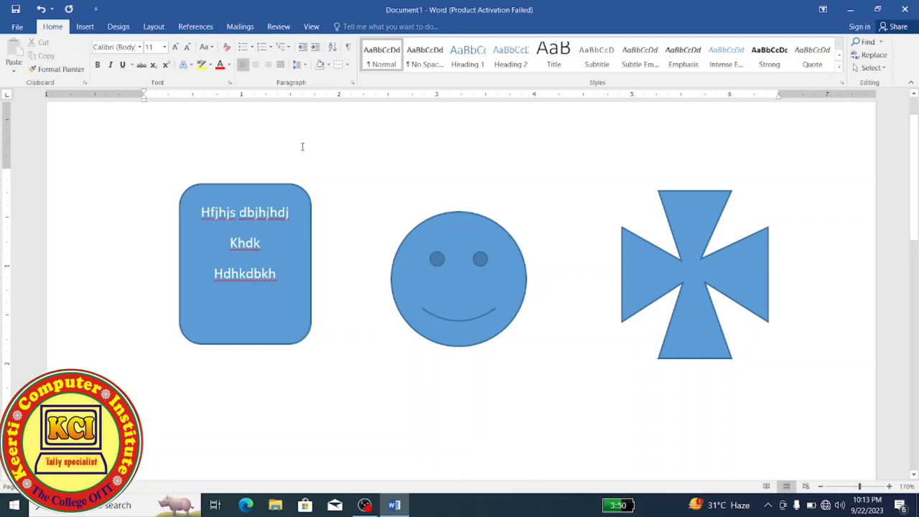
left_click(309, 189)
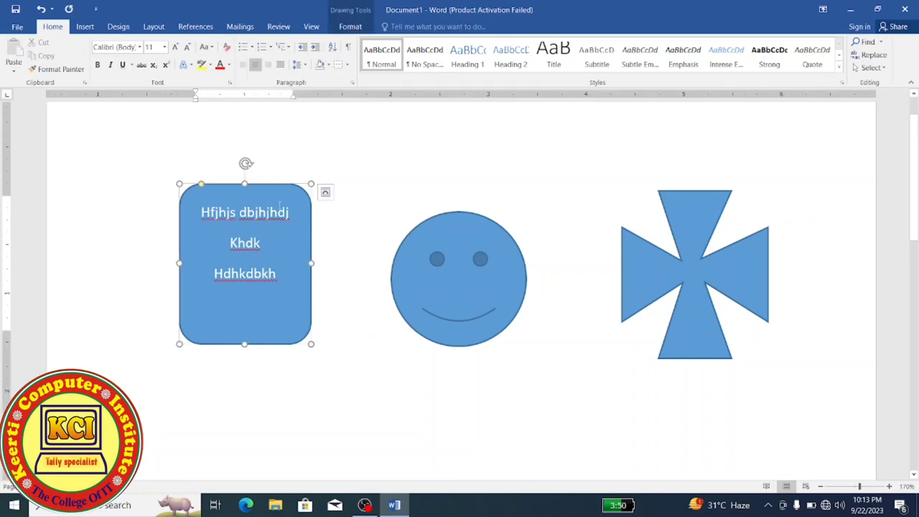
left_click(350, 27)
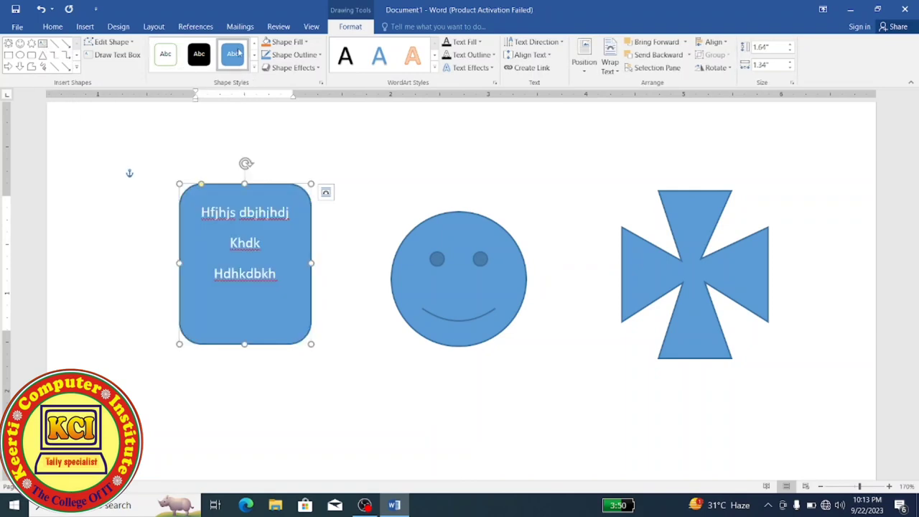
left_click(255, 70)
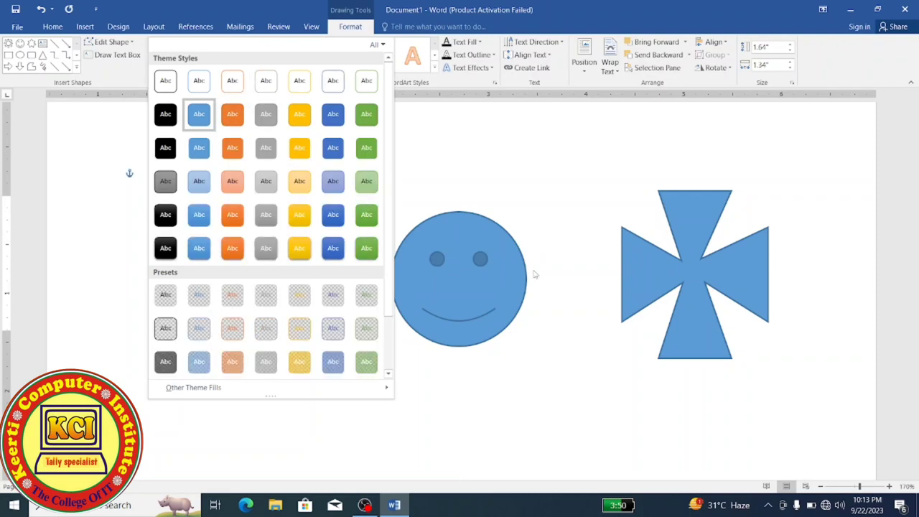
left_click(513, 269)
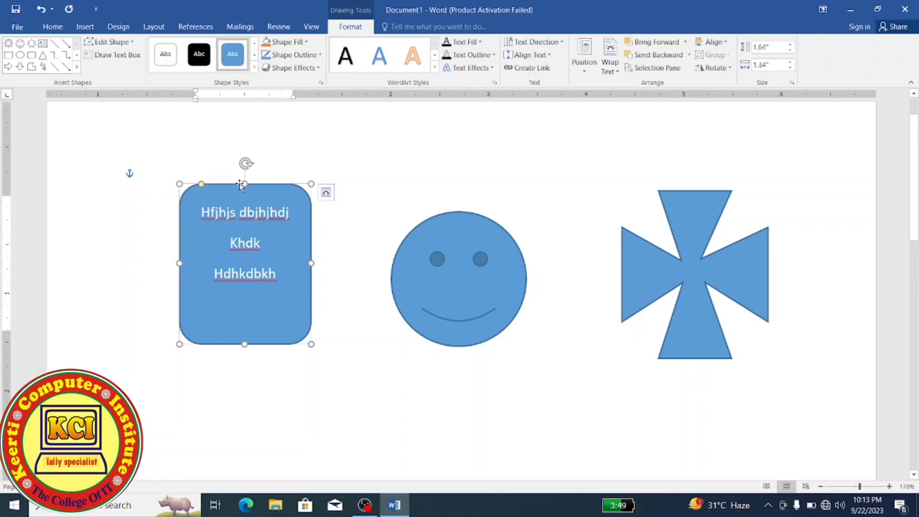
mouse_move(238, 185)
left_mouse_down()
mouse_move(571, 330)
mouse_move(582, 244)
left_mouse_up()
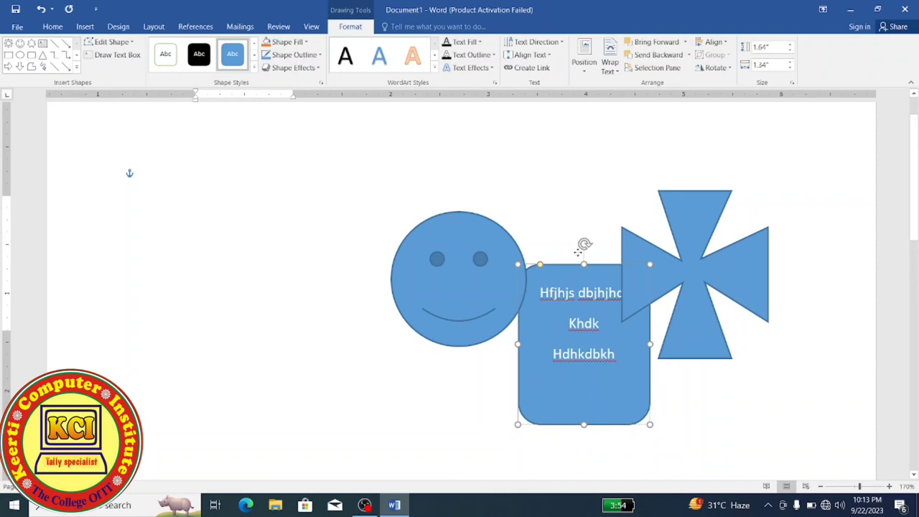
left_click_drag(524, 375, 622, 281)
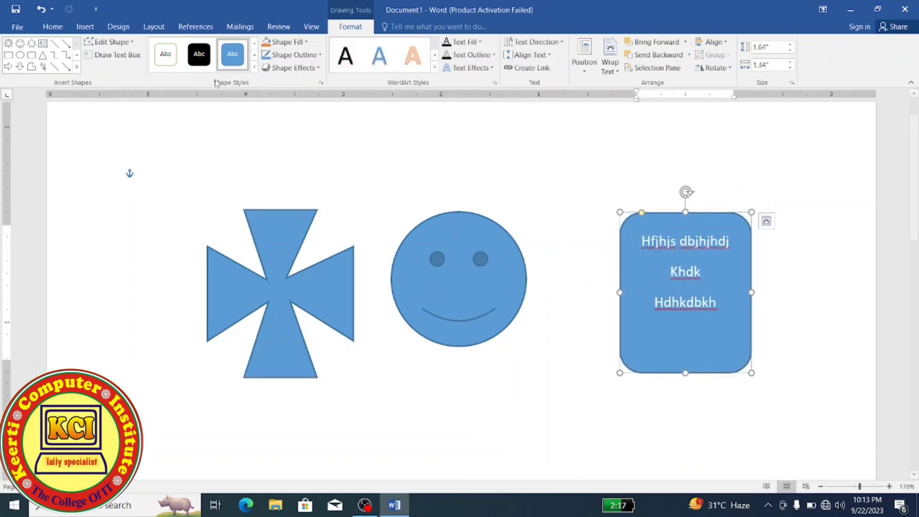
Step: Undo back to 'This is a rectangle Shape', apply the orange shape style, then fill it green
key("ctrl+z")
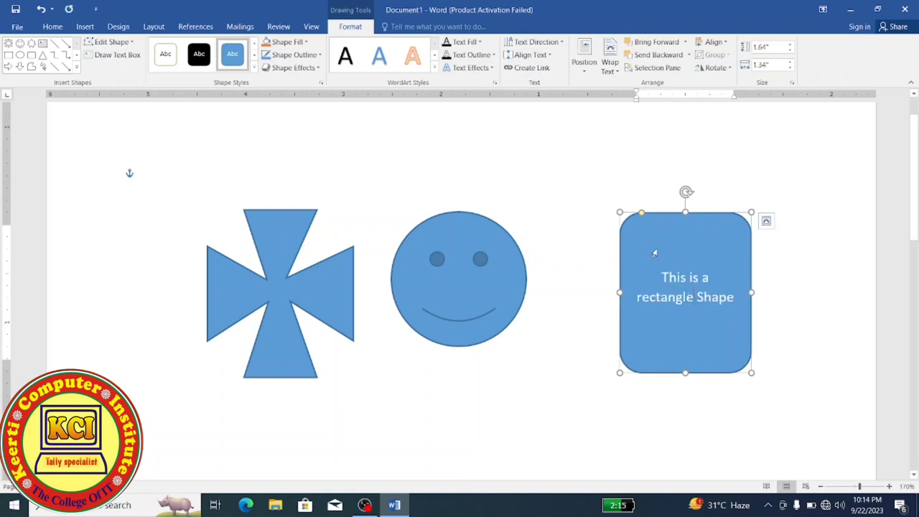
left_click(254, 71)
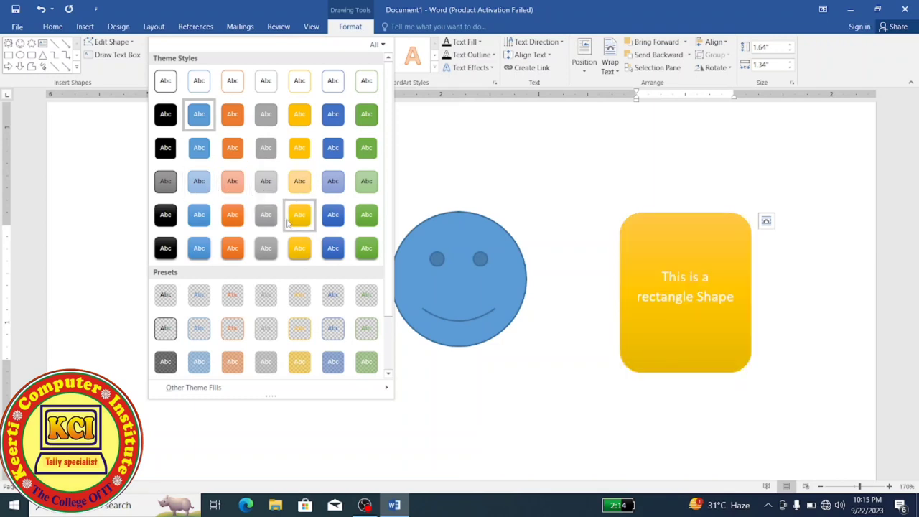
left_click(238, 222)
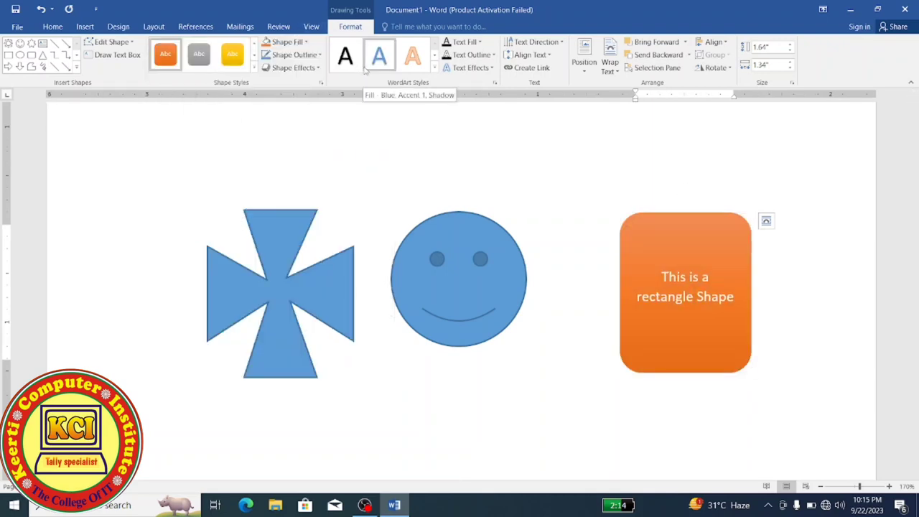
left_click(306, 44)
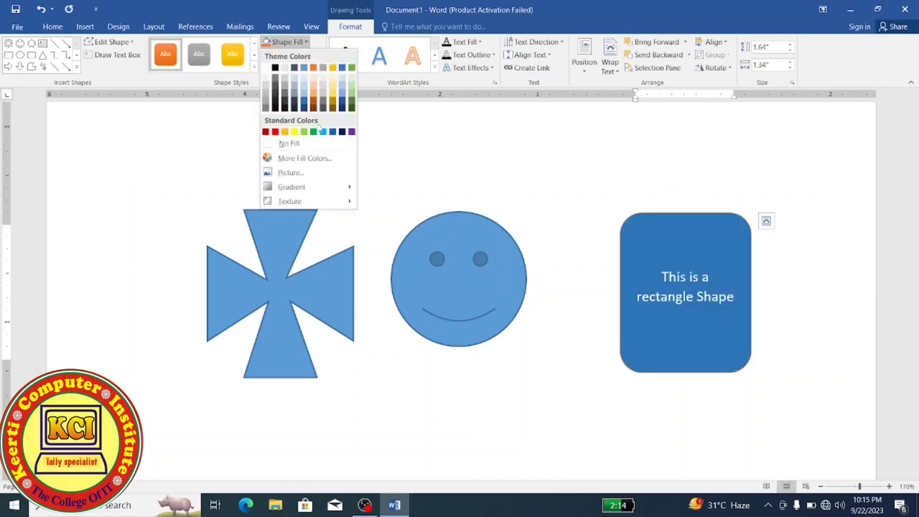
left_click(314, 132)
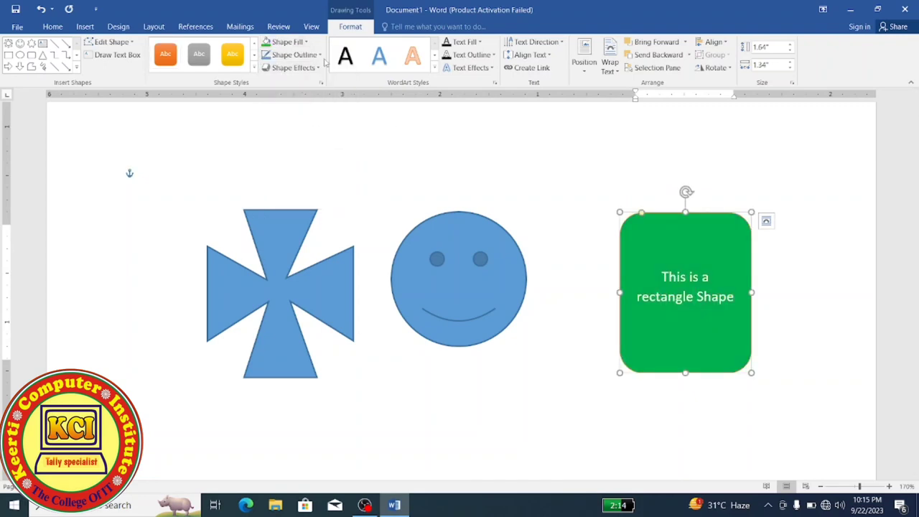
Step: Give the rectangle an orange outline 4½ pt thick
left_click(321, 56)
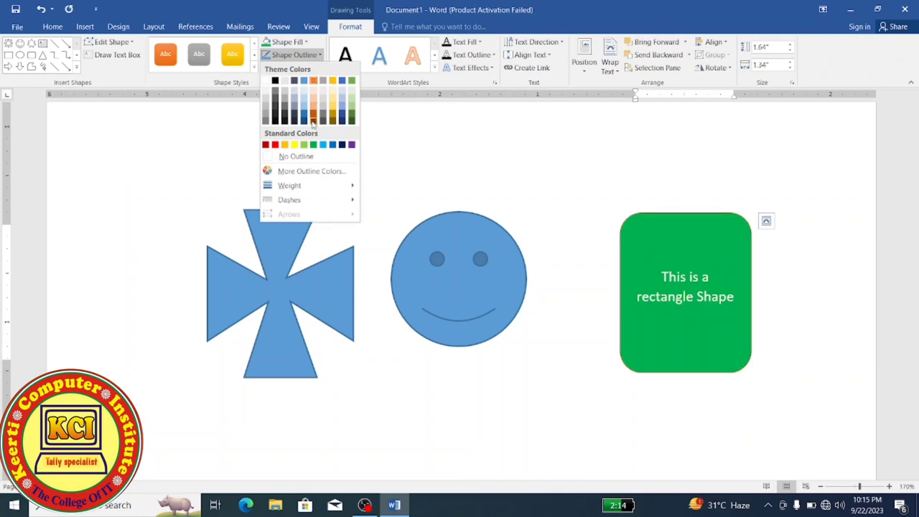
left_click(312, 119)
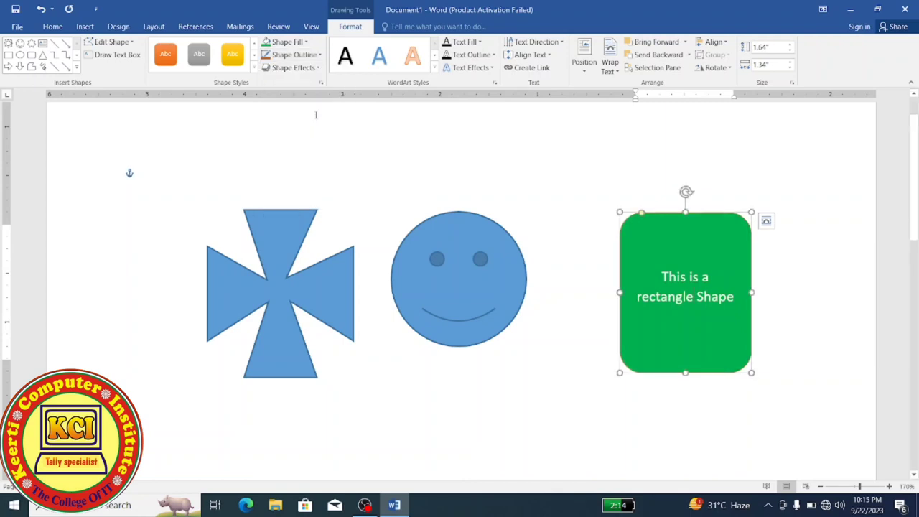
left_click(321, 55)
mouse_move(325, 186)
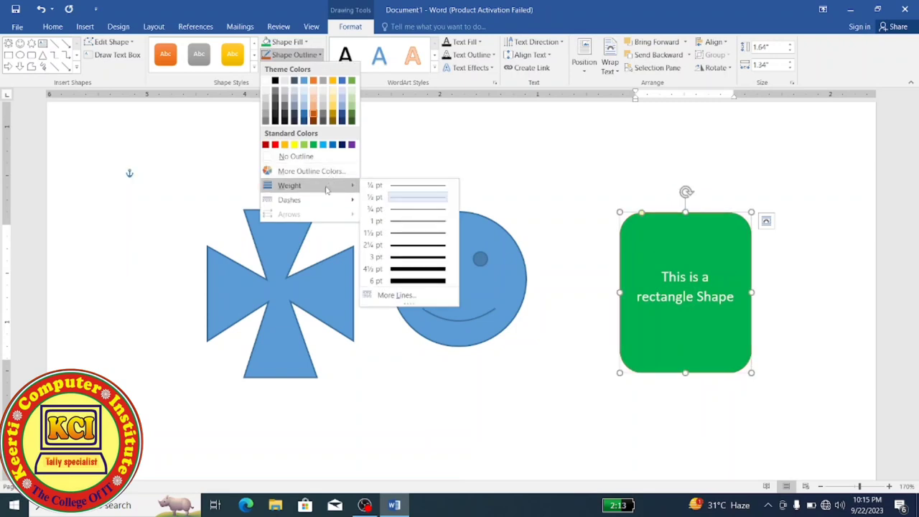
left_click(411, 270)
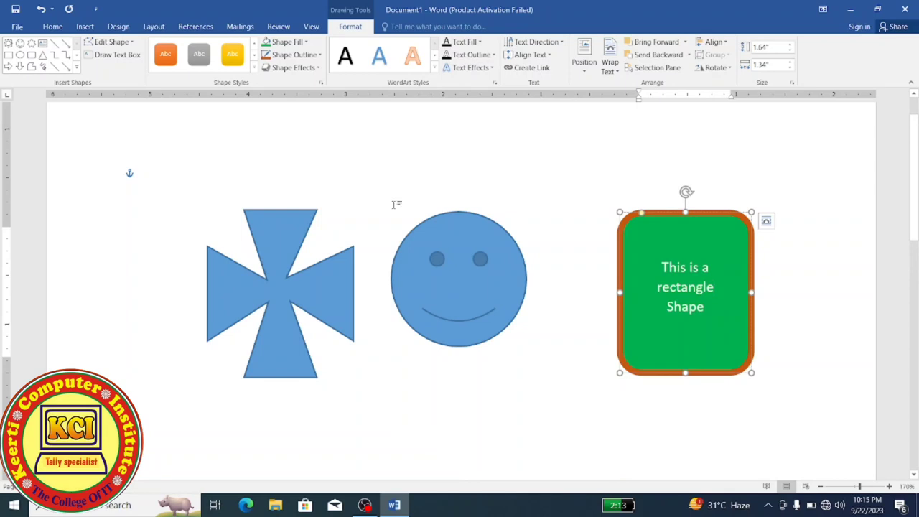
Step: Apply a 3-D preset effect to the green rectangle
left_click(318, 69)
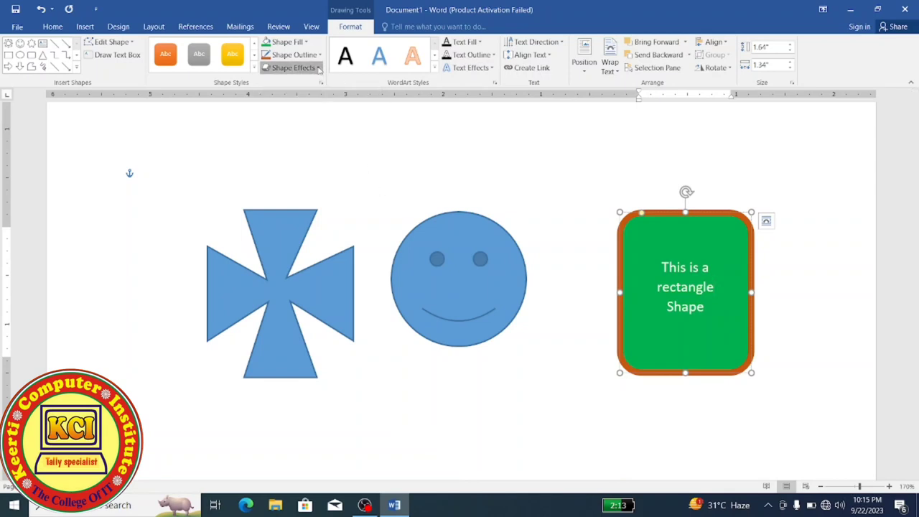
mouse_move(305, 89)
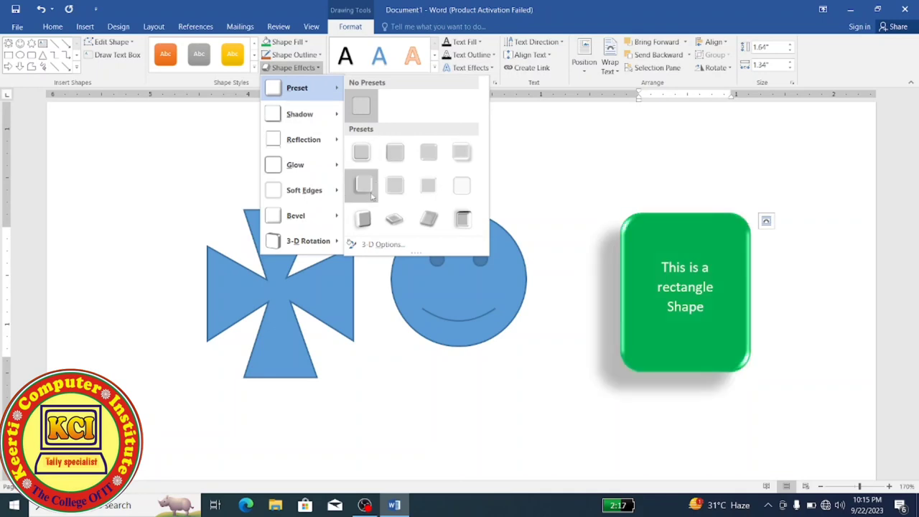
left_click(464, 222)
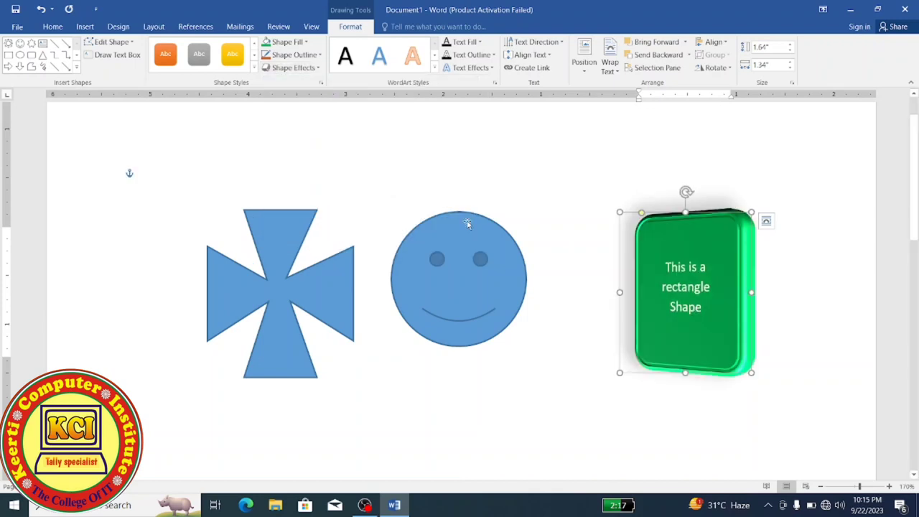
left_click(549, 236)
left_click(661, 270)
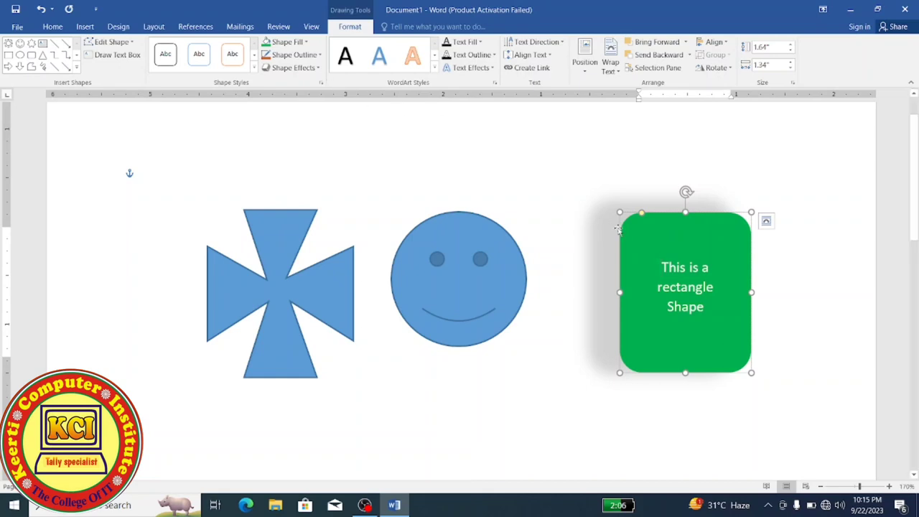
Step: Change the rectangle's outline colour to dark orange
left_click(319, 56)
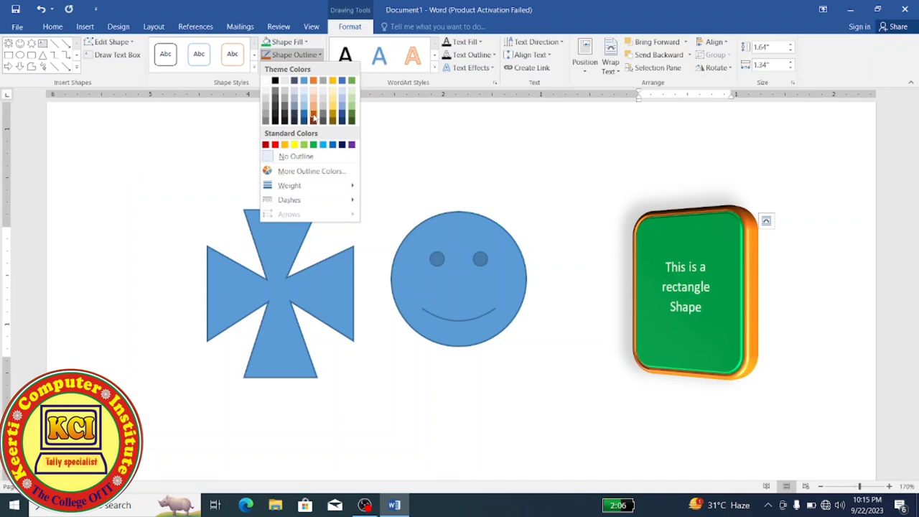
left_click(313, 118)
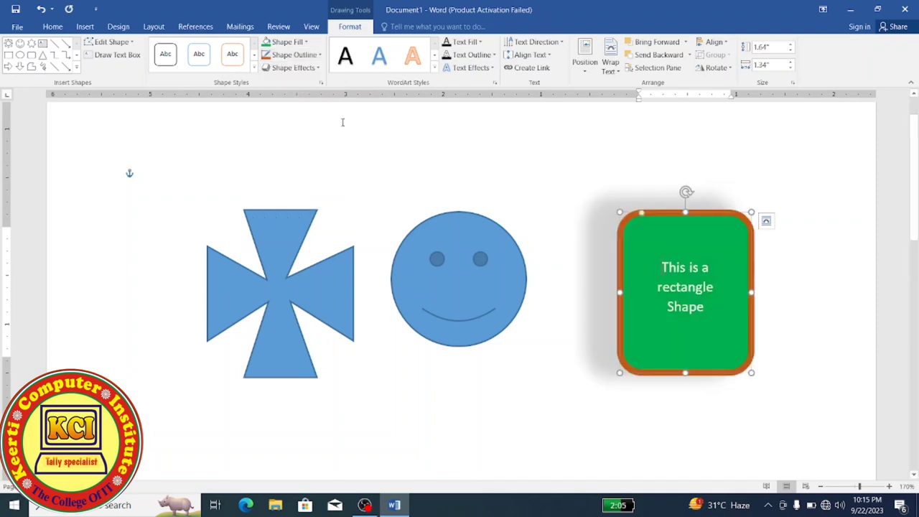
left_click(511, 186)
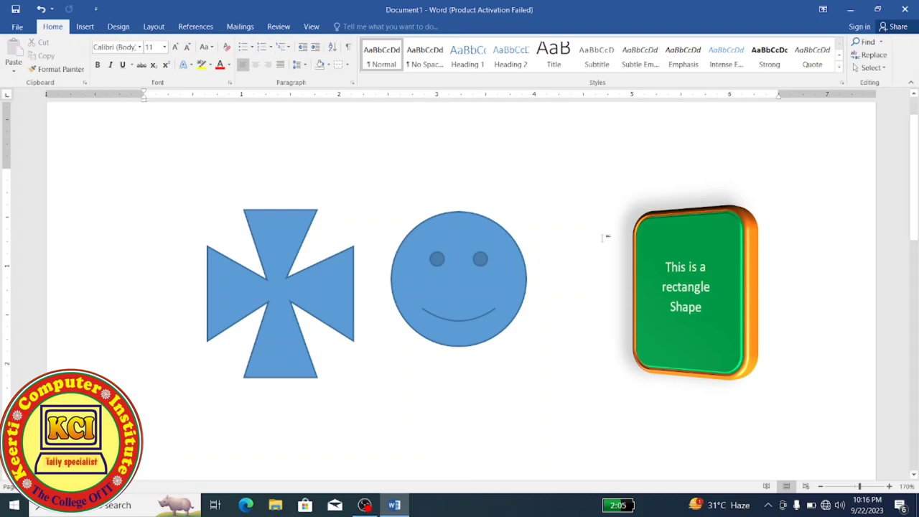
left_click(636, 271)
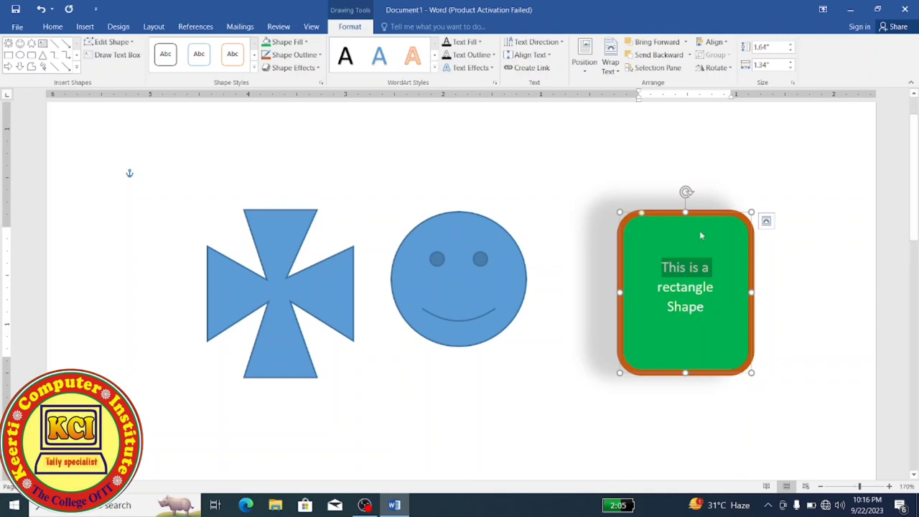
Step: Apply a WordArt style to all the text inside the rectangle
left_click_drag(709, 310, 711, 358)
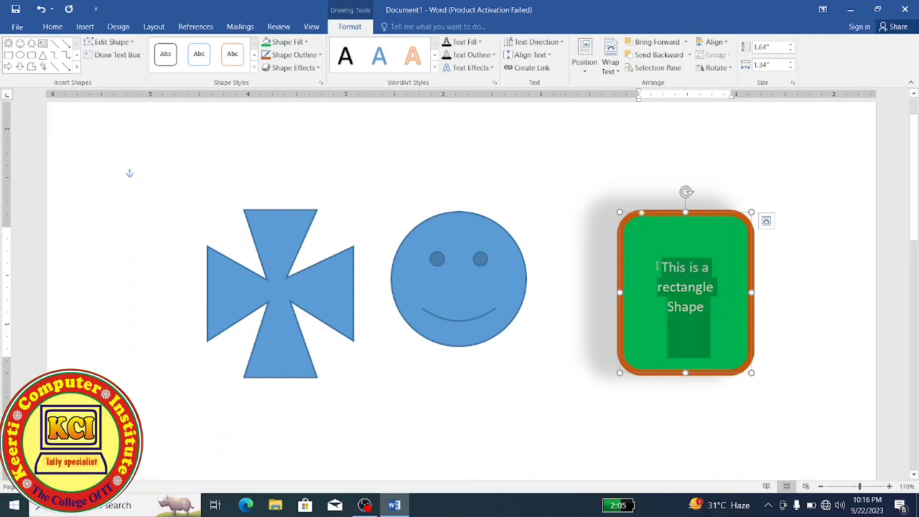
left_click(435, 67)
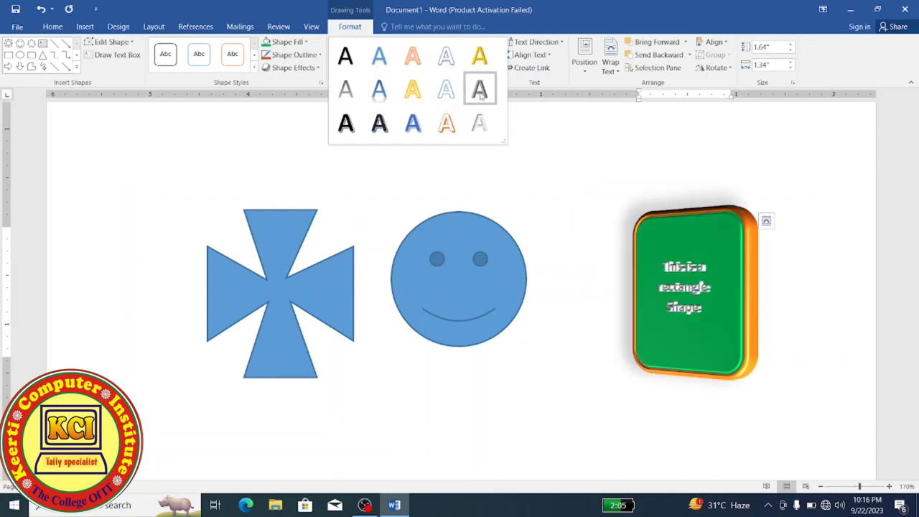
left_click(449, 125)
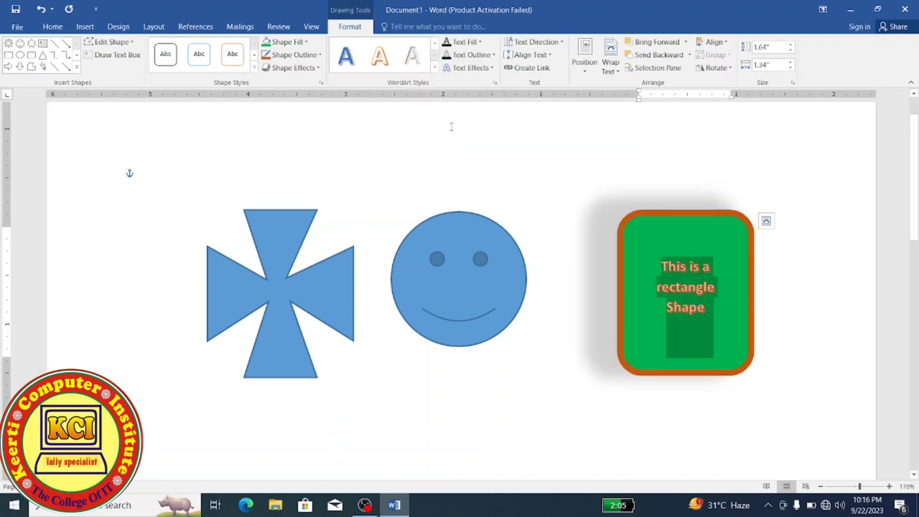
Step: Give the rectangle's text a standard fill colour and a yellow outline
left_click(480, 42)
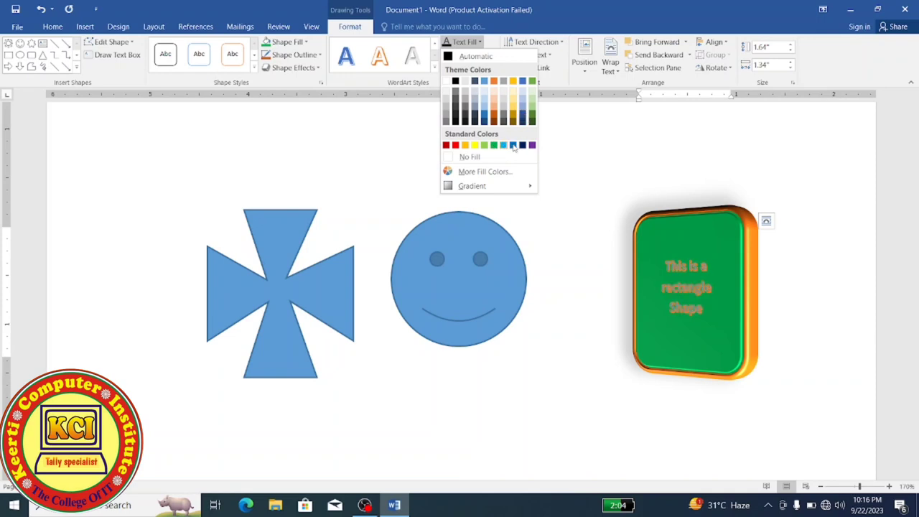
left_click(522, 146)
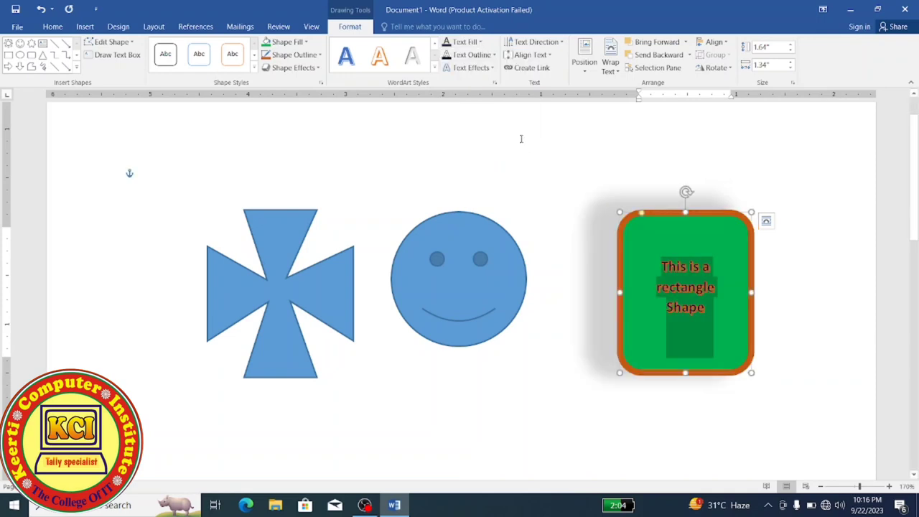
left_click(492, 56)
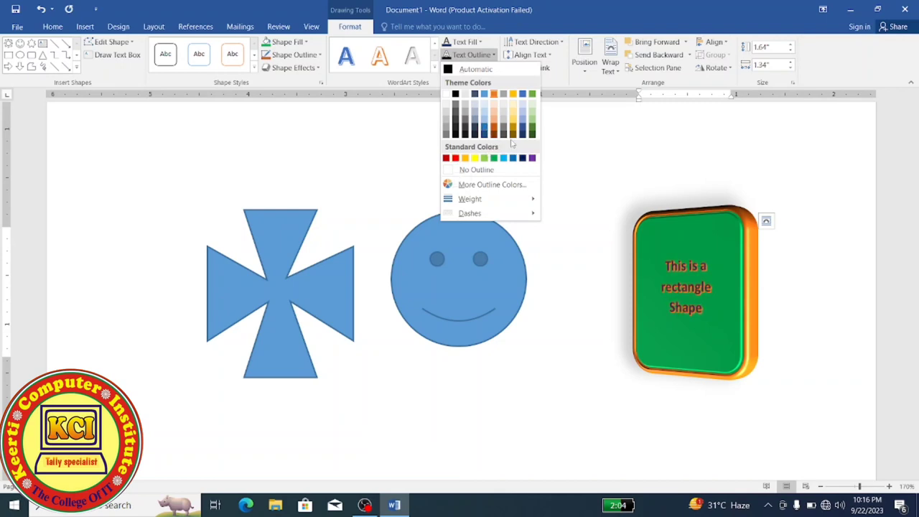
left_click(475, 159)
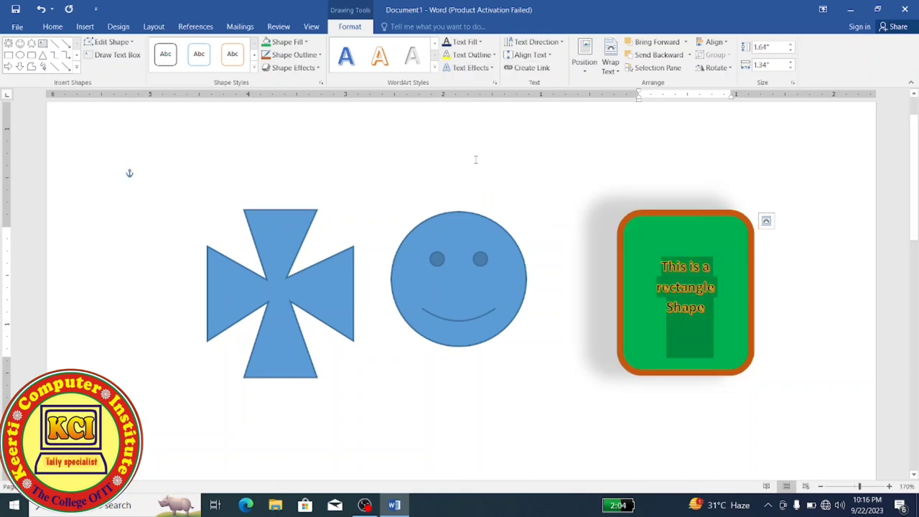
Step: Give the rectangle's text an Inside Diagonal Bottom Left shadow
left_click(490, 69)
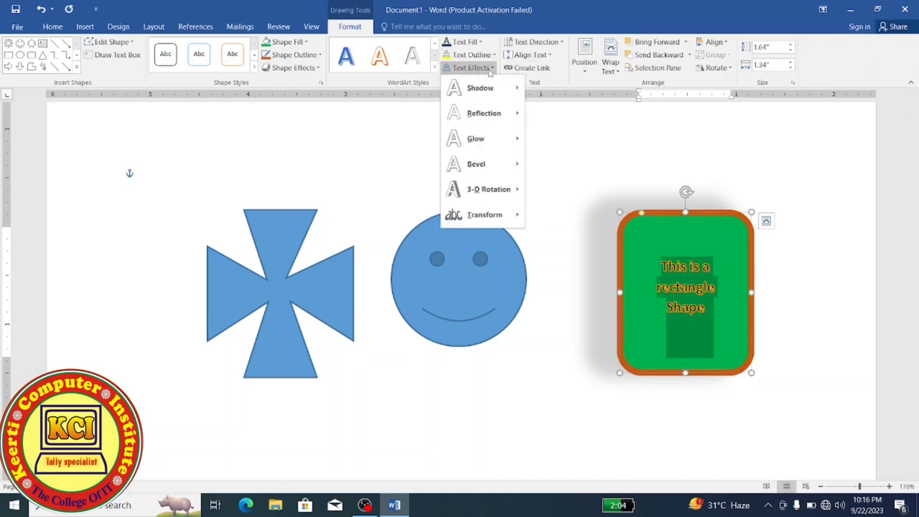
mouse_move(482, 90)
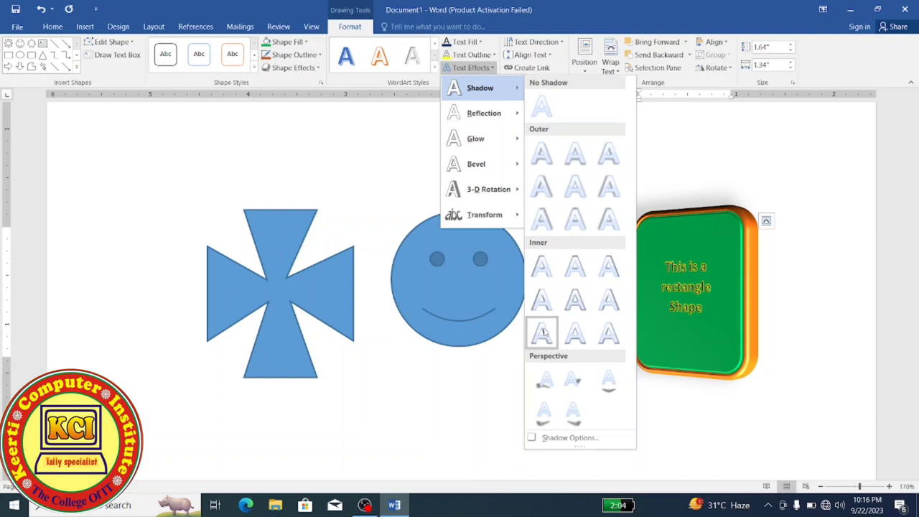
left_click(543, 334)
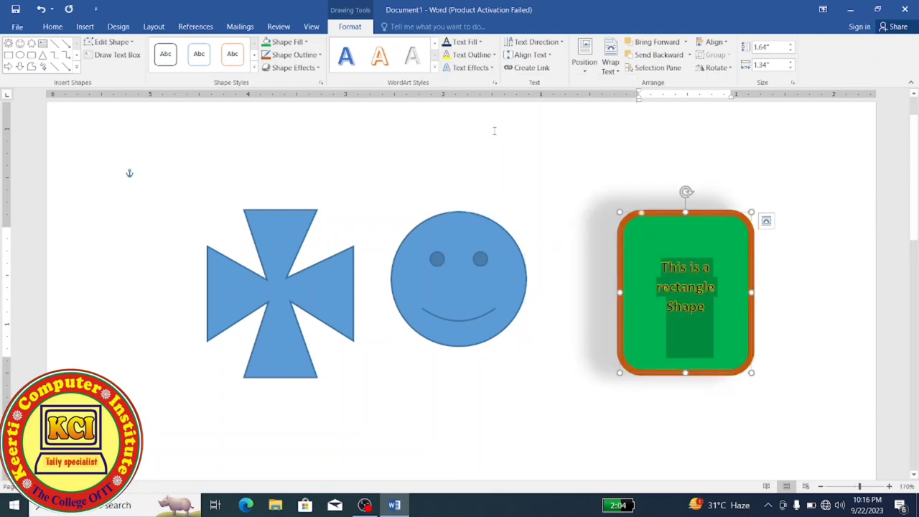
Step: Add an orange glow to the rectangle's text, deselect to view it, then reselect the rectangle
left_click(481, 67)
mouse_move(485, 115)
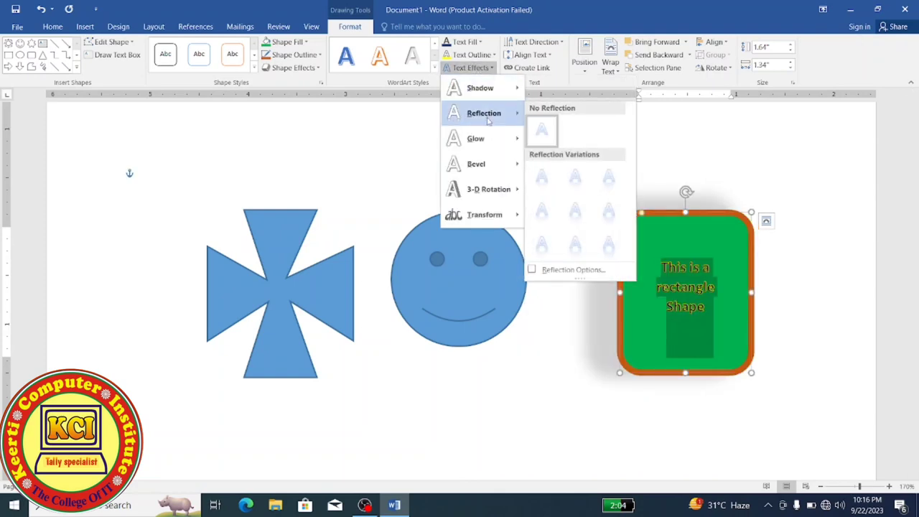
mouse_move(491, 146)
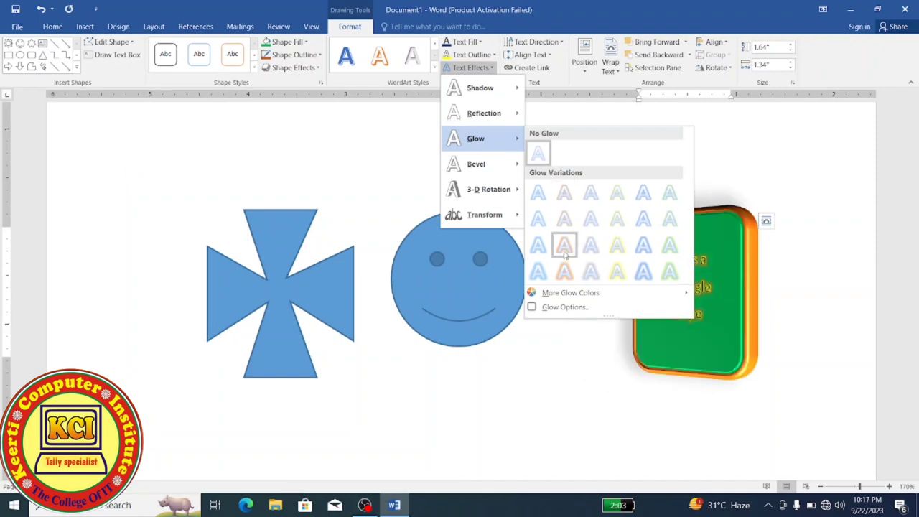
left_click(564, 255)
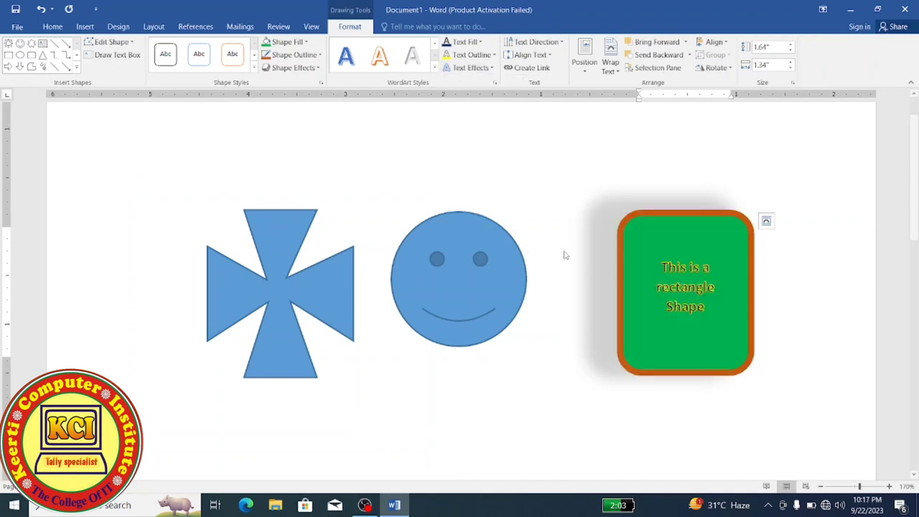
left_click(585, 329)
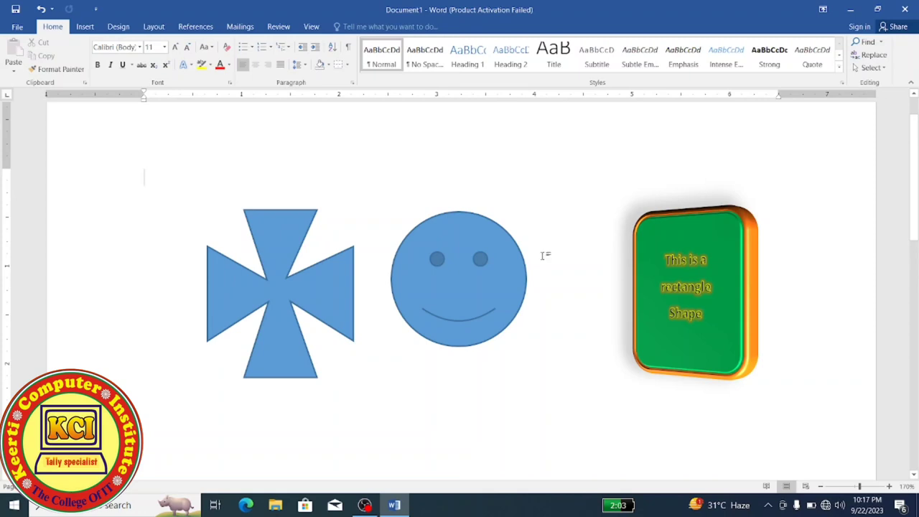
left_click(632, 261)
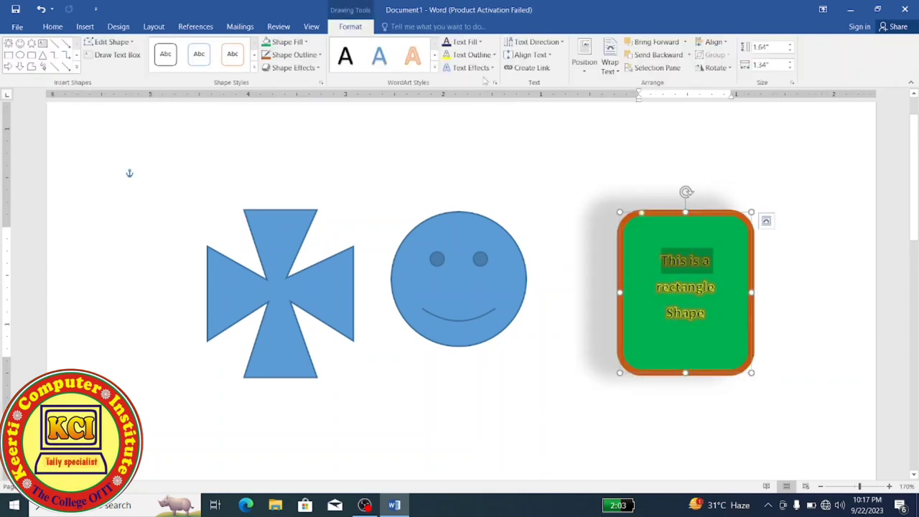
Step: Rotate the rectangle's text 90 degrees, restore it to horizontal, and centre it vertically
left_click(548, 46)
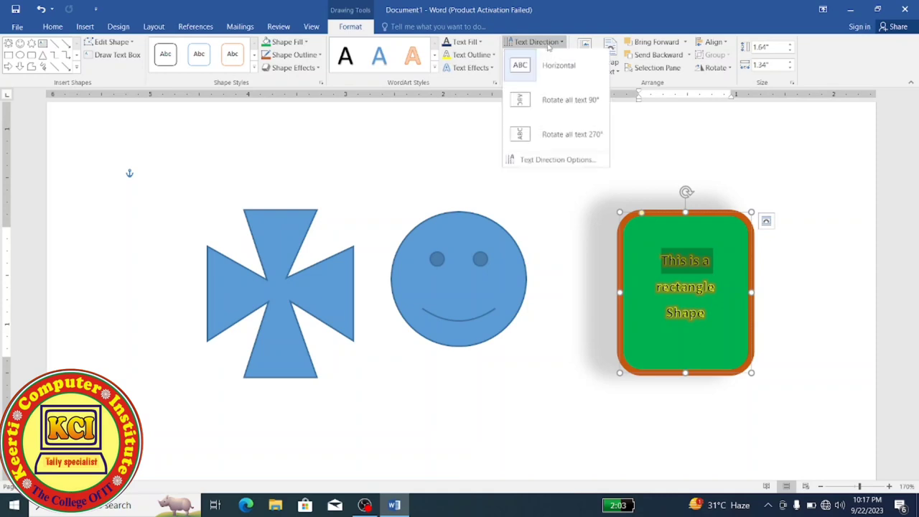
left_click(554, 109)
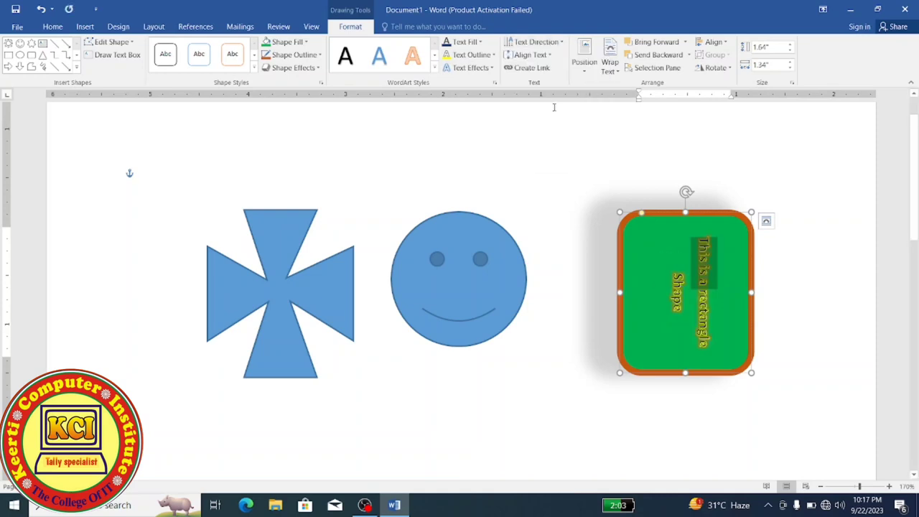
left_click(563, 43)
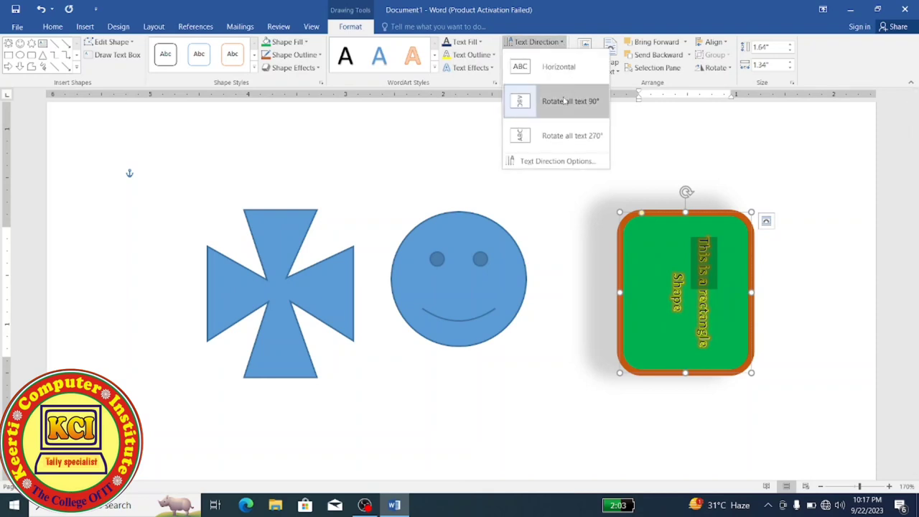
left_click(532, 69)
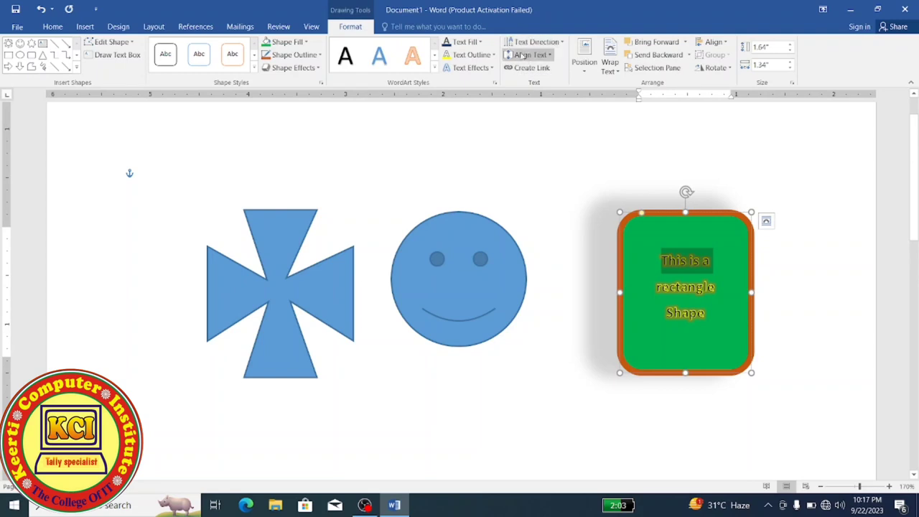
left_click(548, 56)
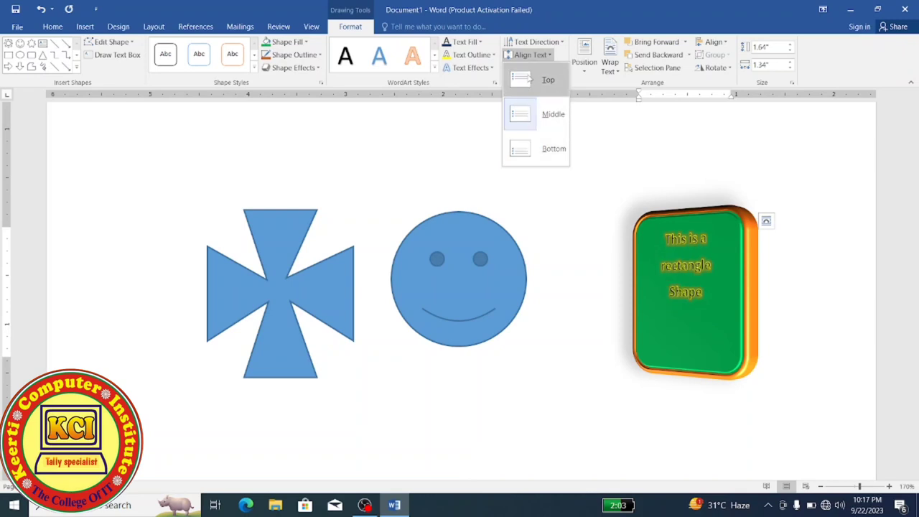
left_click(552, 115)
Step: Add 'many type shapes are present here' after the word Shape and deselect the shapes
left_click(540, 70)
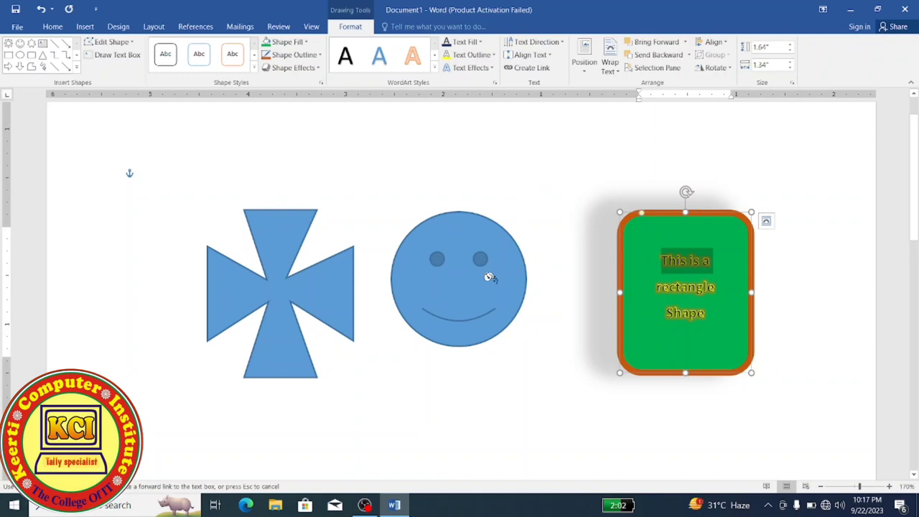
key("Escape")
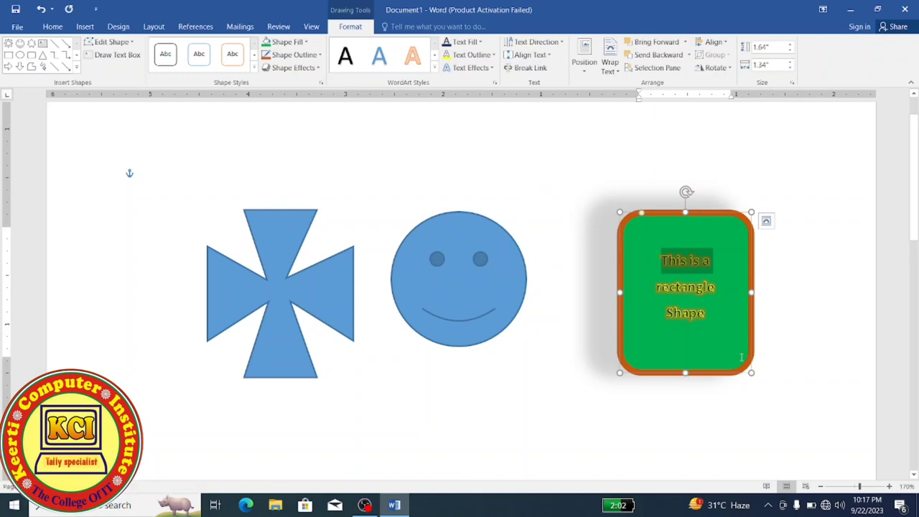
left_click(713, 322)
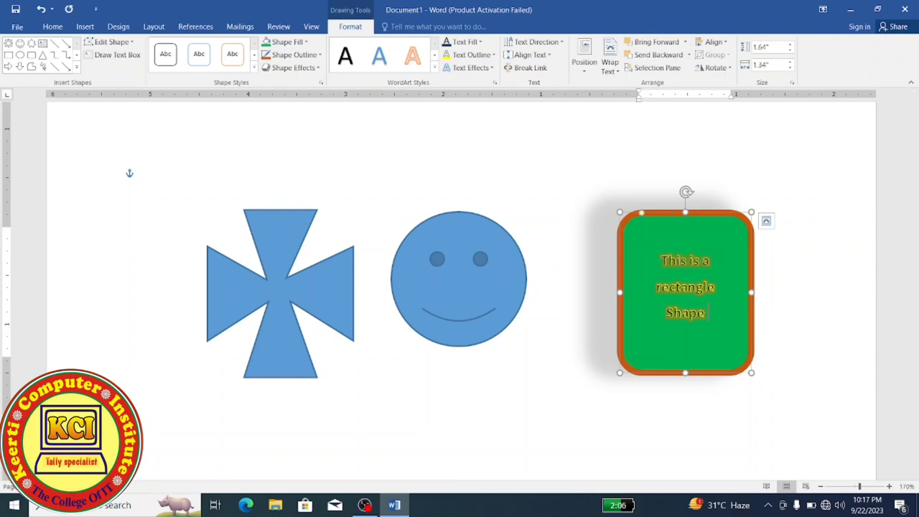
type("many type shapes are present h")
type("ere")
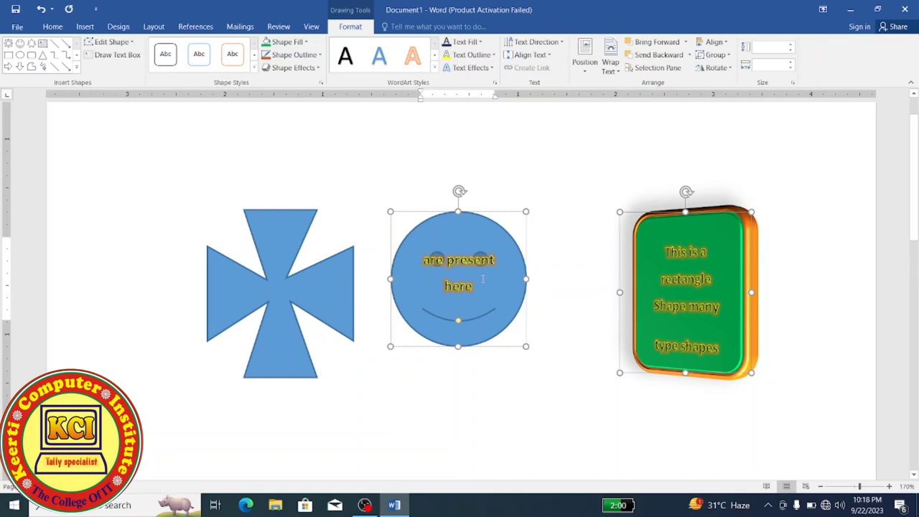
left_click(574, 367)
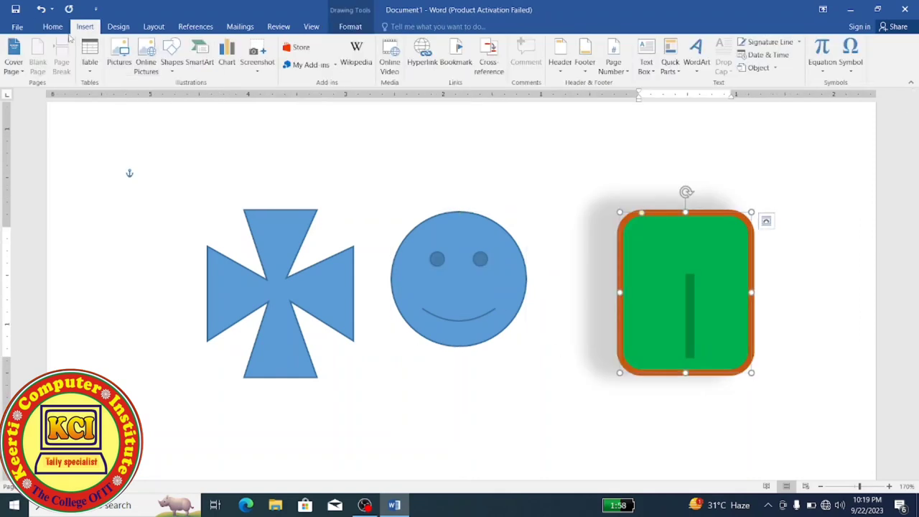
Step: Box-select the cross, smiley and rectangle with Select Objects and delete them
left_click(49, 29)
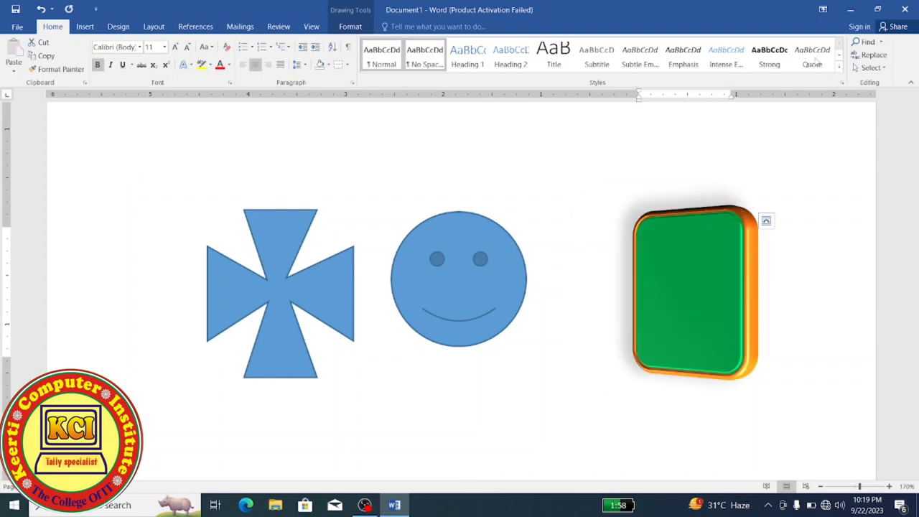
left_click(883, 68)
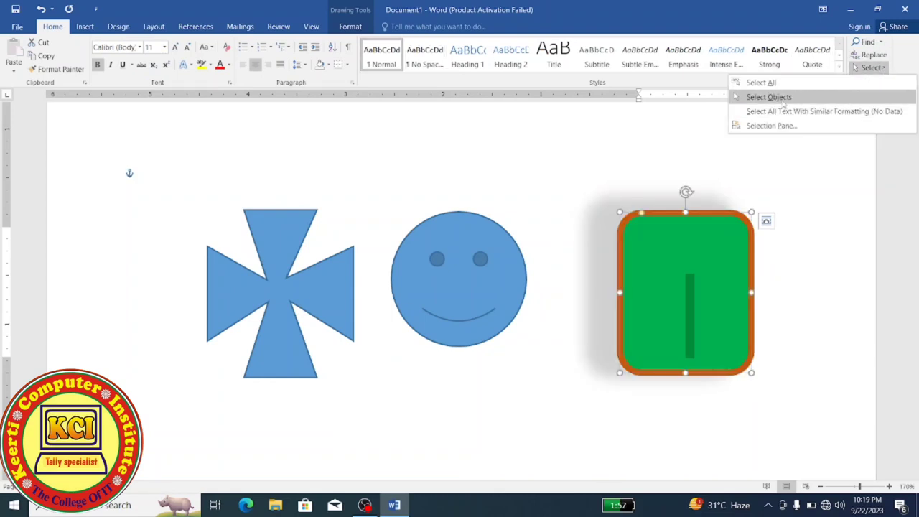
left_click(782, 98)
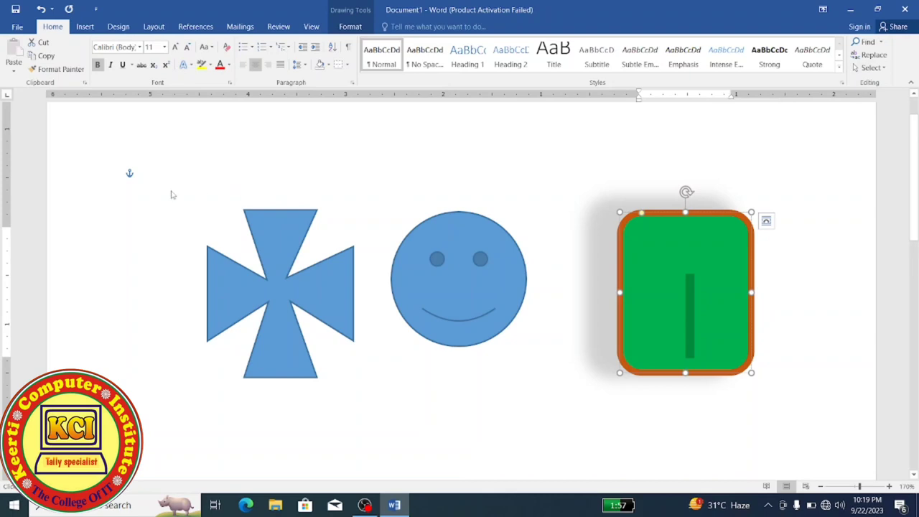
left_click_drag(162, 183, 798, 413)
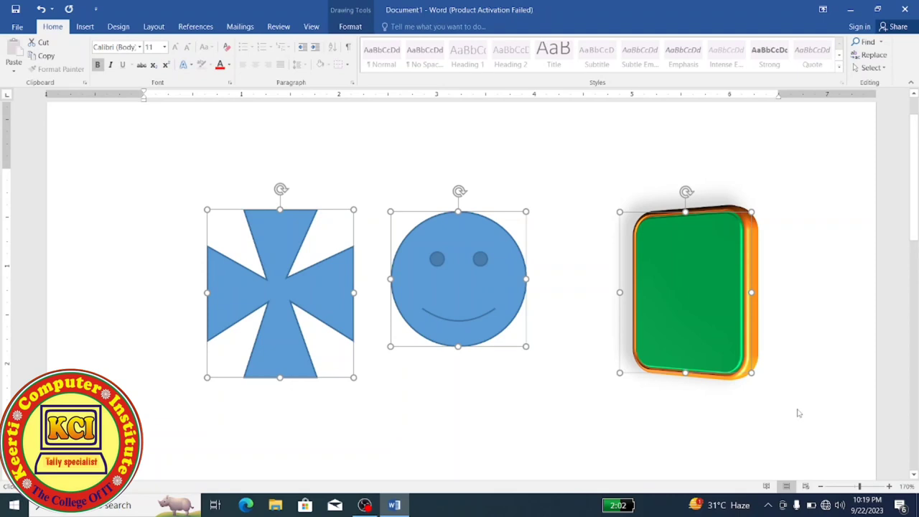
key("Delete")
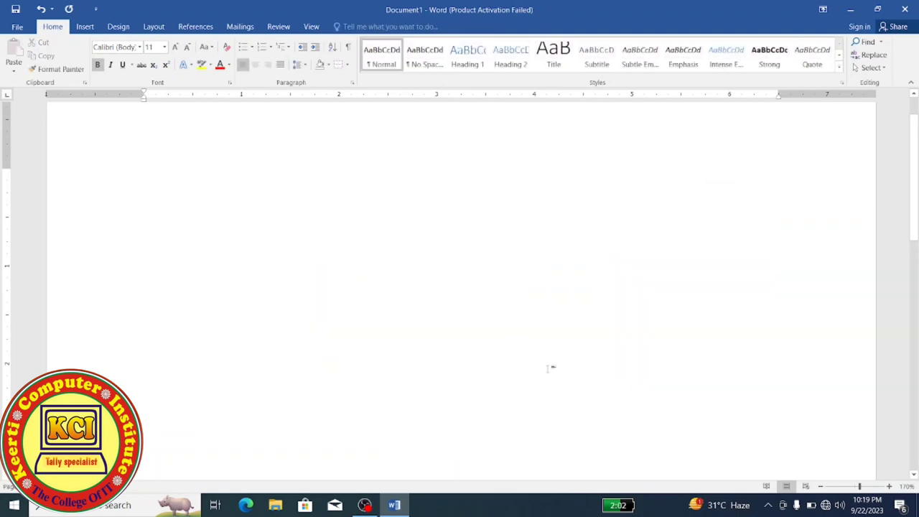
left_click(84, 27)
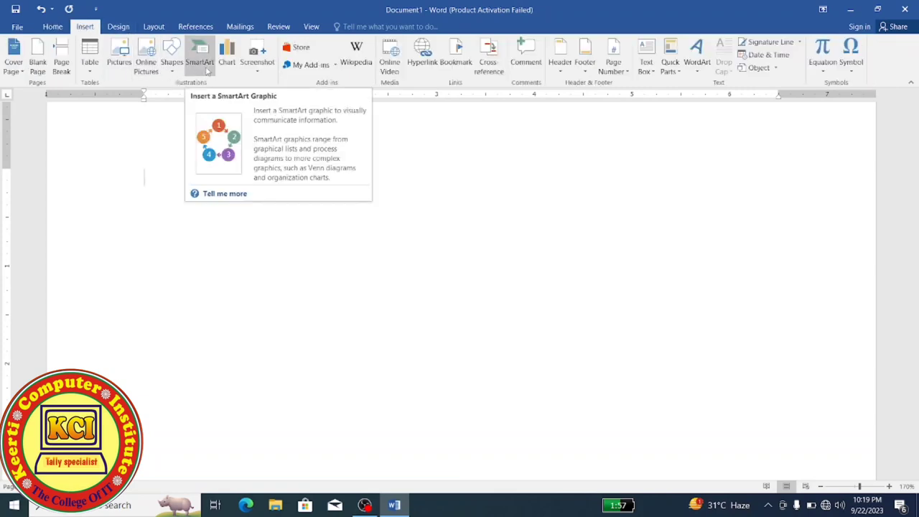
Step: Insert a Vertical Box List SmartArt graphic from the List category
left_click(208, 69)
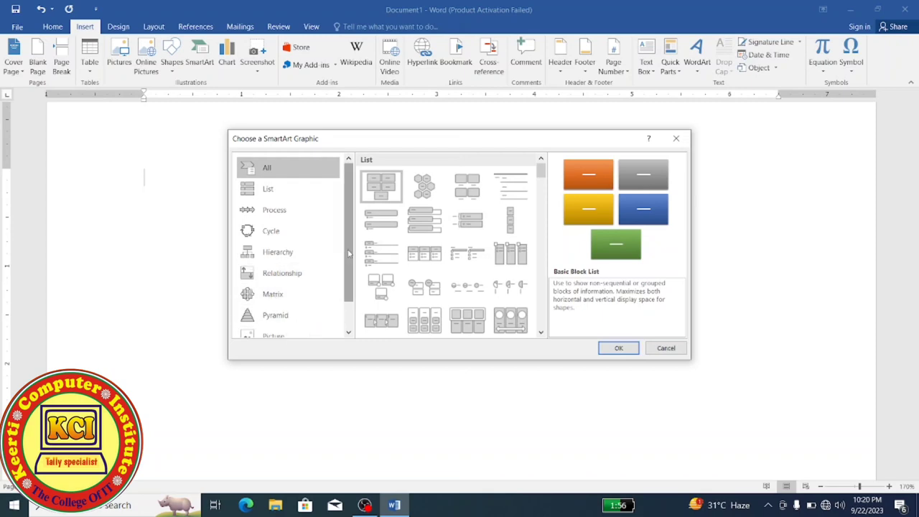
left_click_drag(349, 252, 350, 244)
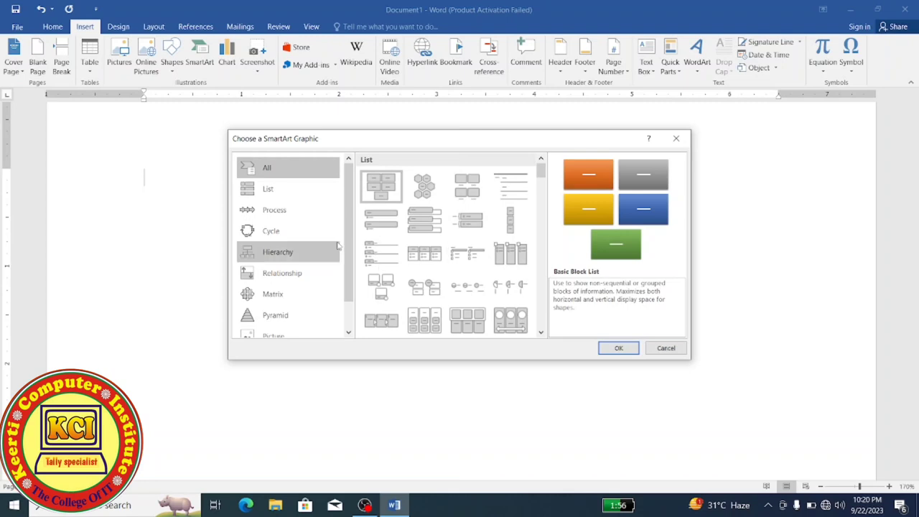
left_click(265, 192)
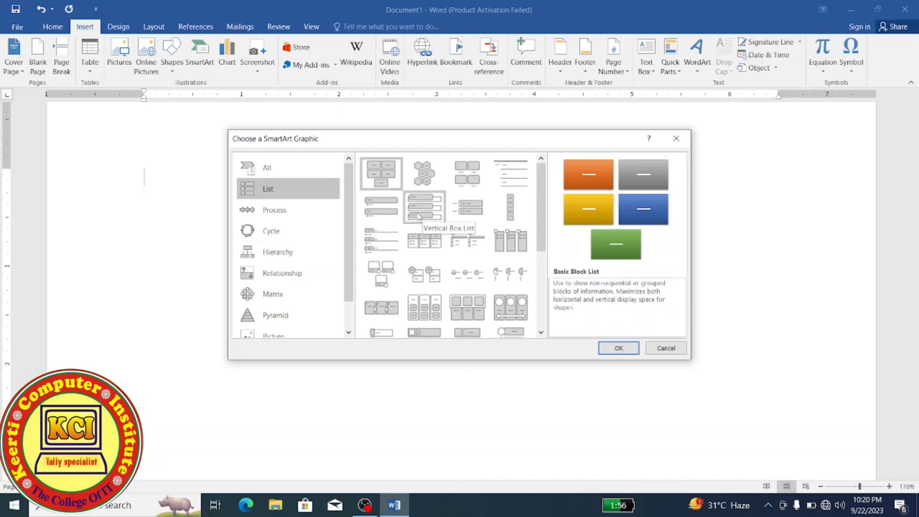
left_click(423, 210)
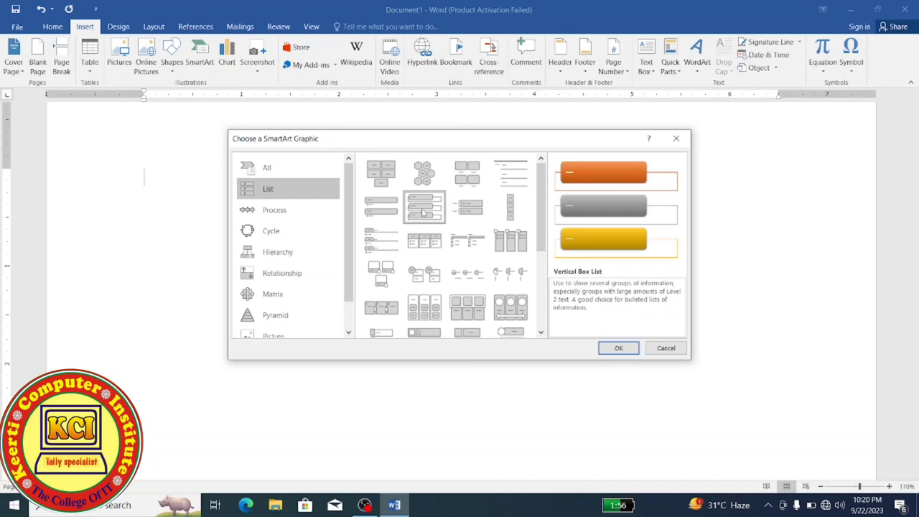
left_click(618, 348)
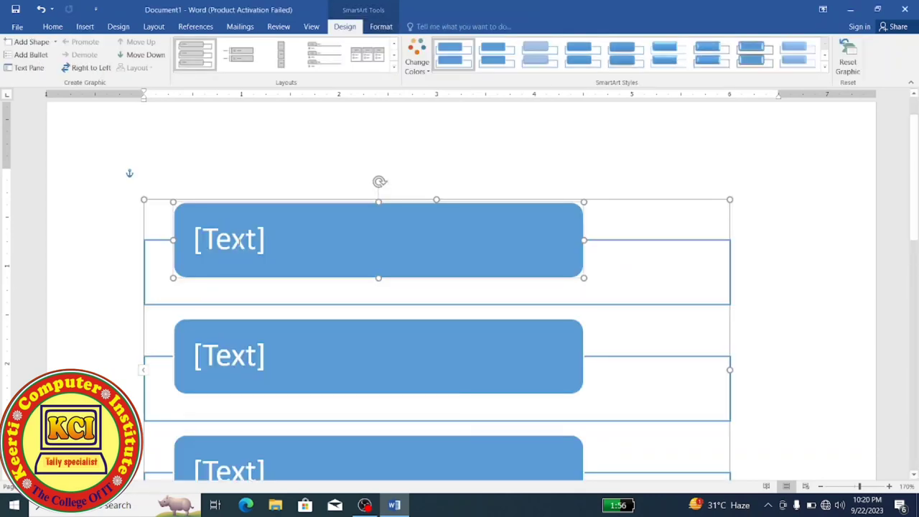
Step: Type System Software, Application Software and Utility Software into the three boxes
left_click(239, 244)
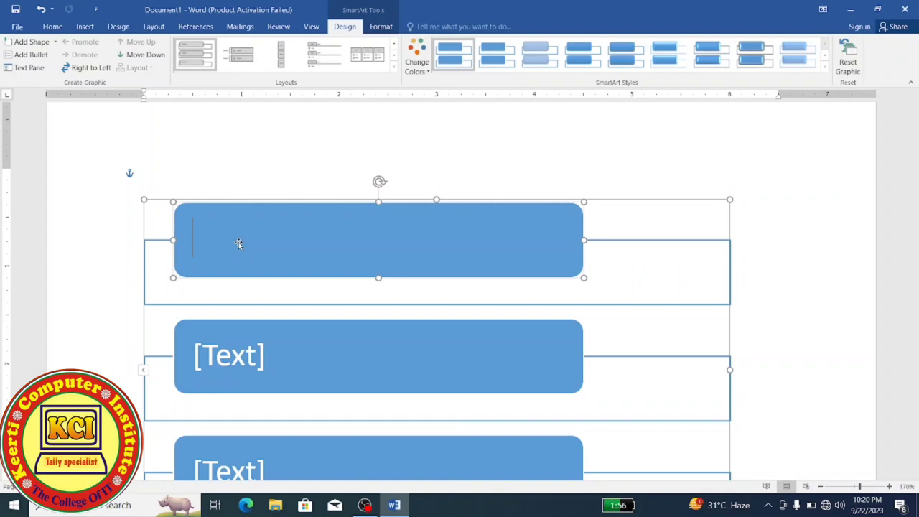
type("Sys")
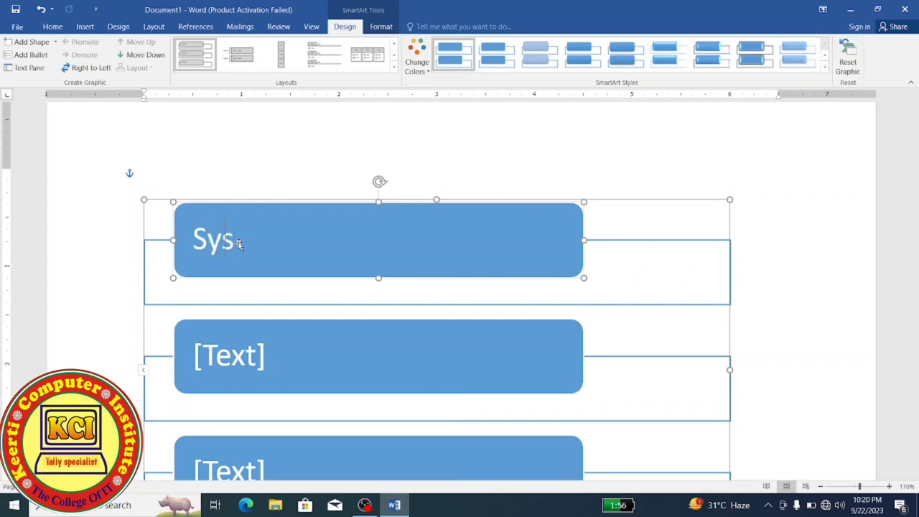
type("tem Software")
left_click(210, 367)
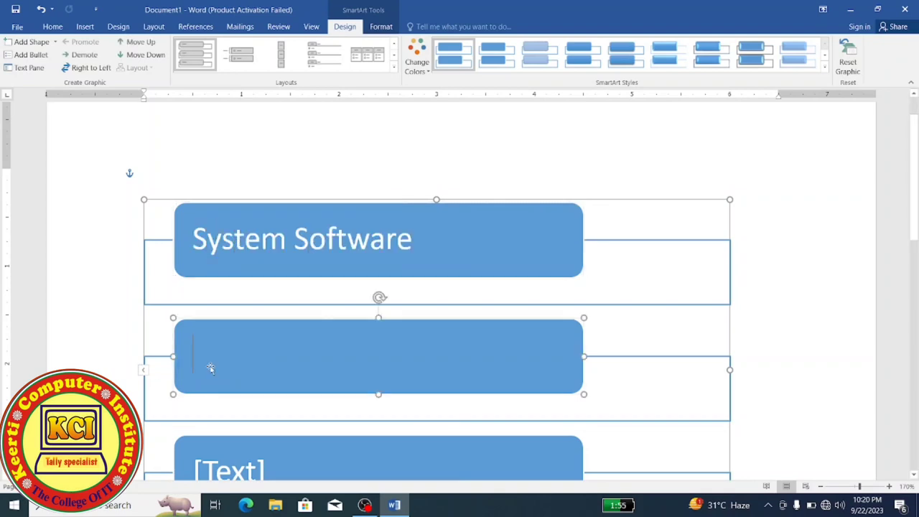
type("Application Software")
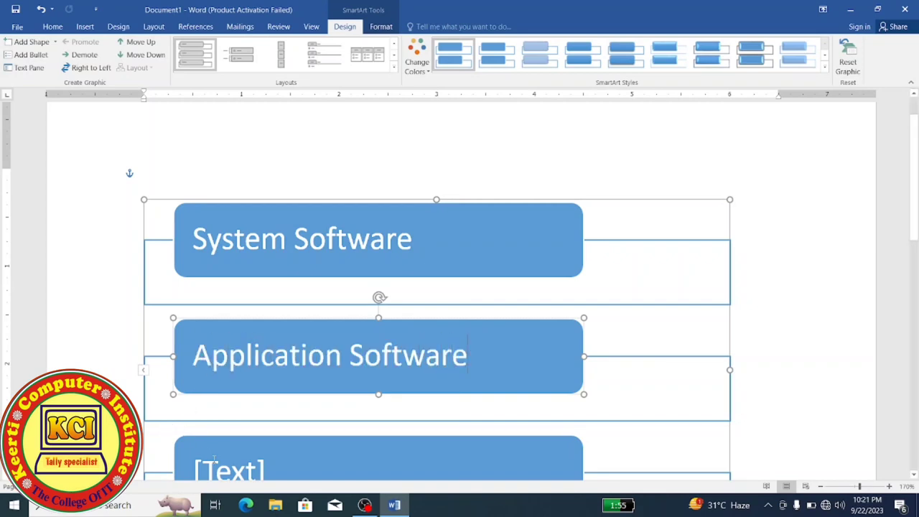
left_click(213, 460)
type("Utility Software")
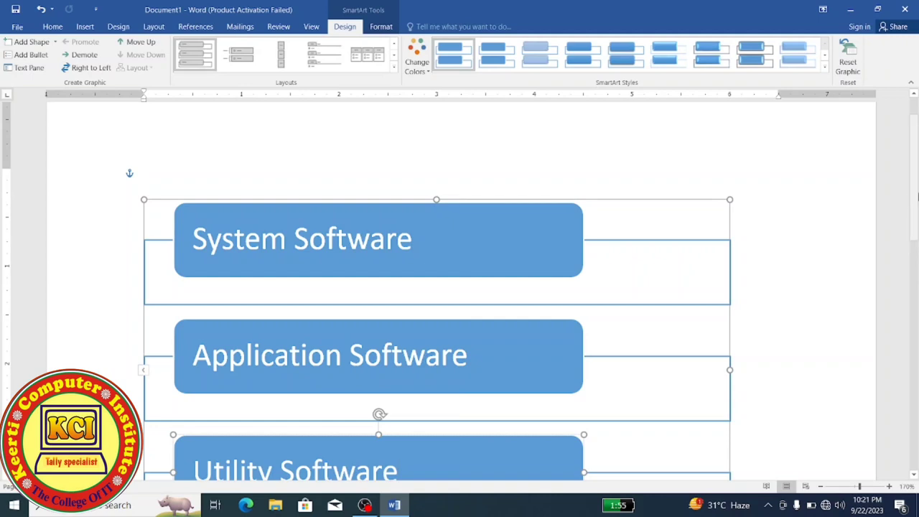
Step: Demote Utility Software under Application Software, then promote it back to its own box
left_click_drag(915, 195, 915, 217)
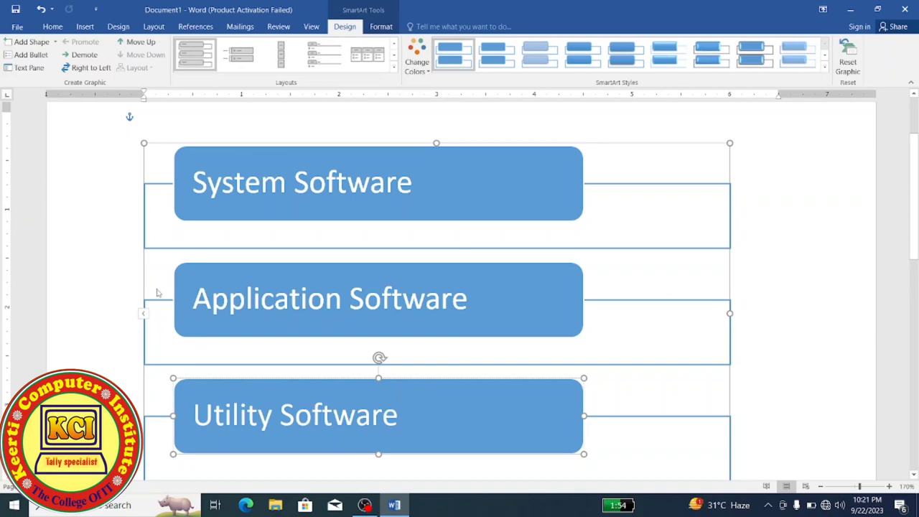
left_click(77, 56)
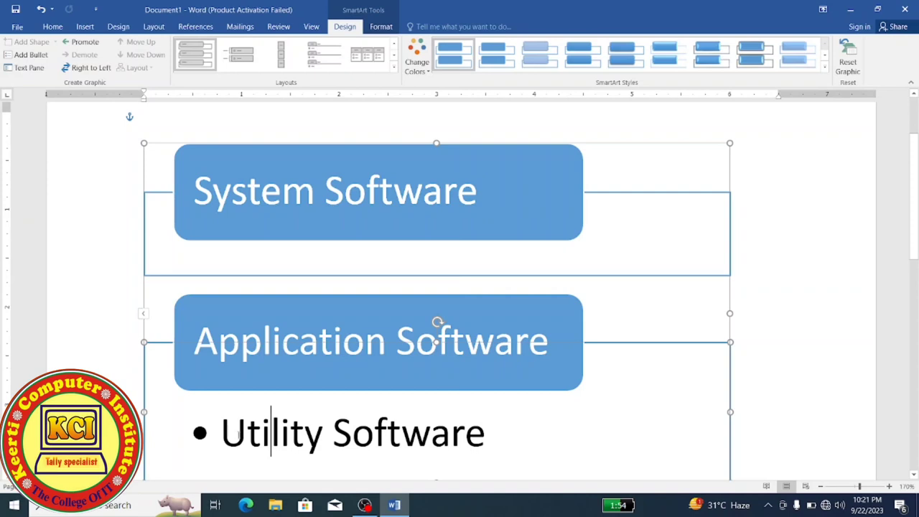
left_click(77, 43)
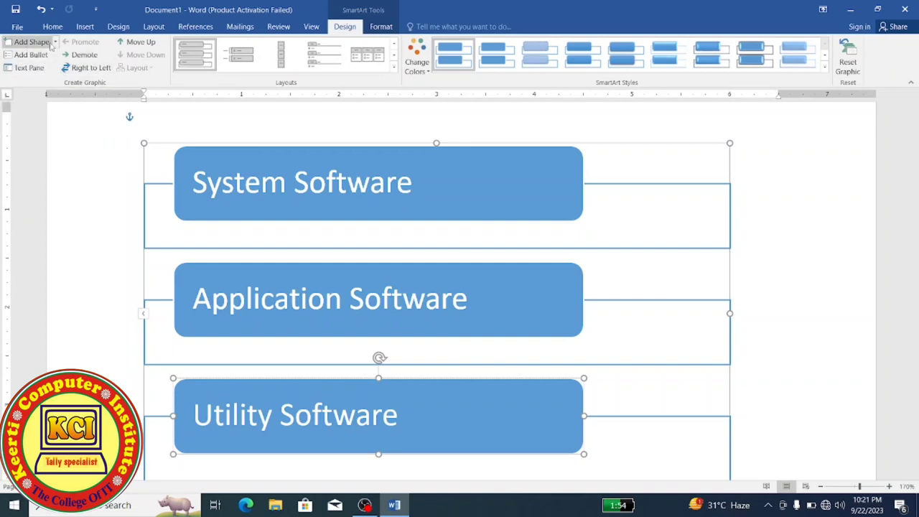
Step: Add a fourth box below Utility Software labelled Package Software
left_click(47, 44)
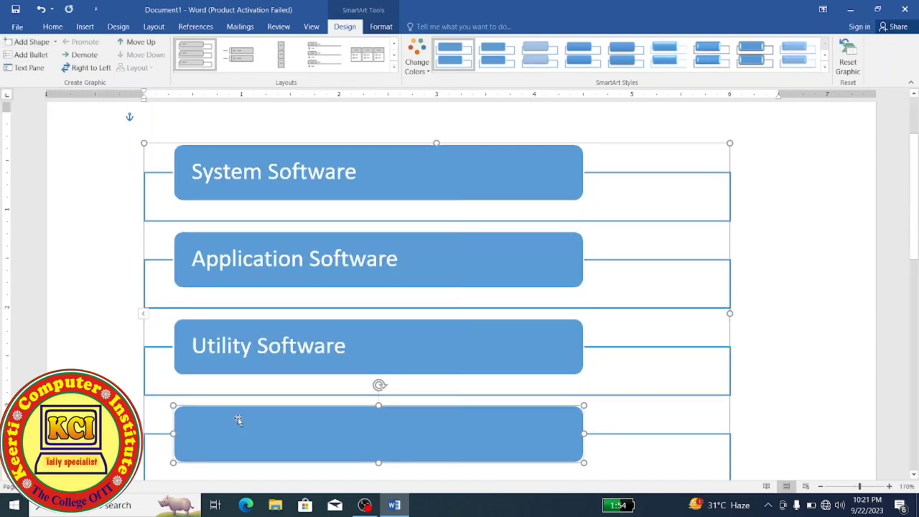
type("Package Software")
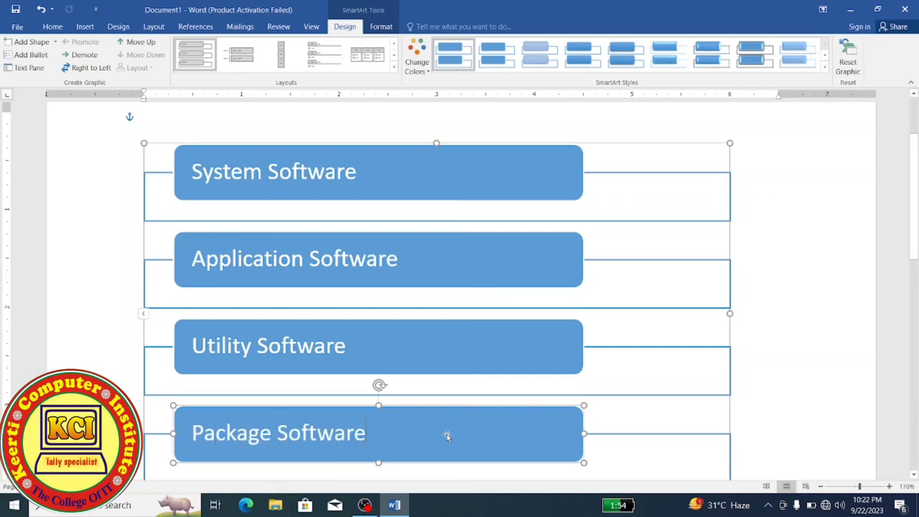
left_click(487, 388)
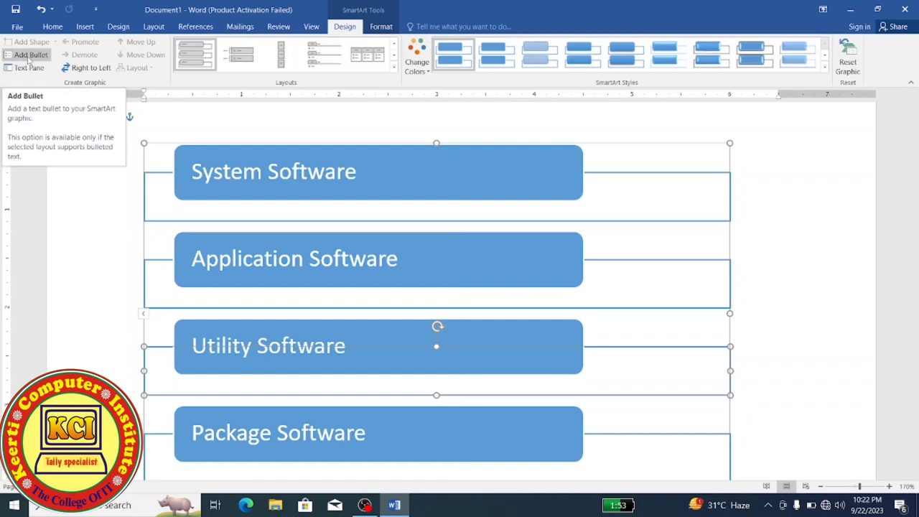
Step: Add the bullet 'system software is a soul of hardware.' under System Software and open the Text Pane
left_click(29, 60)
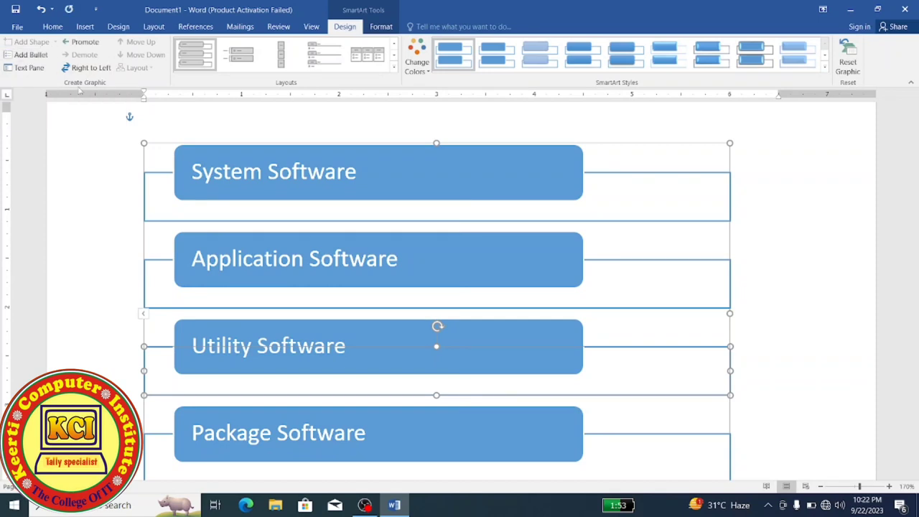
left_click(203, 164)
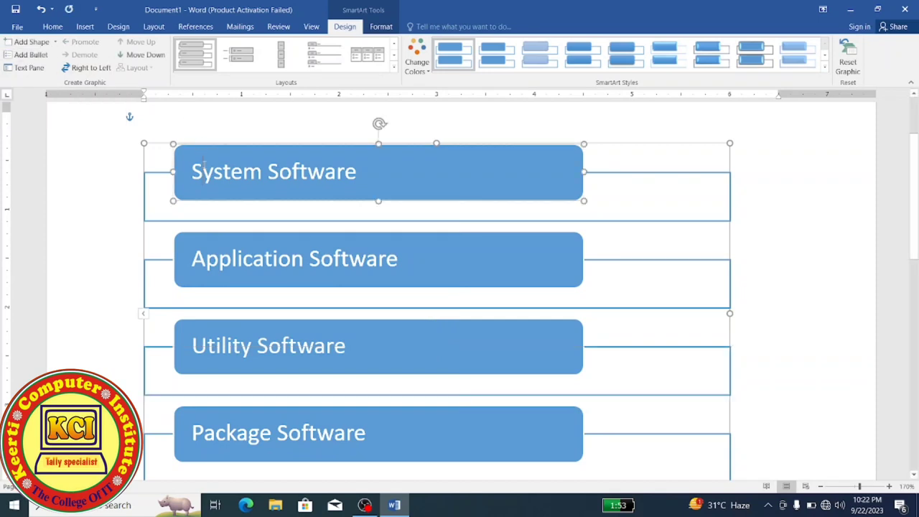
left_click(14, 57)
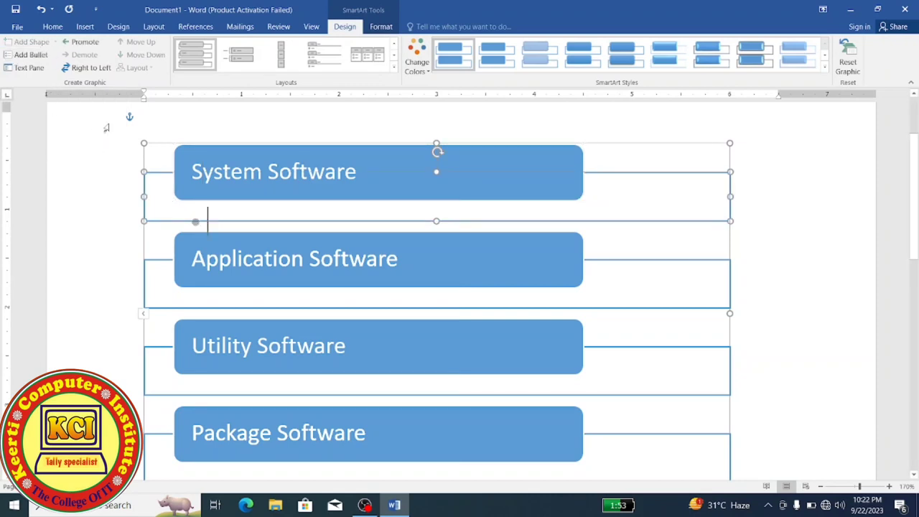
key("Return")
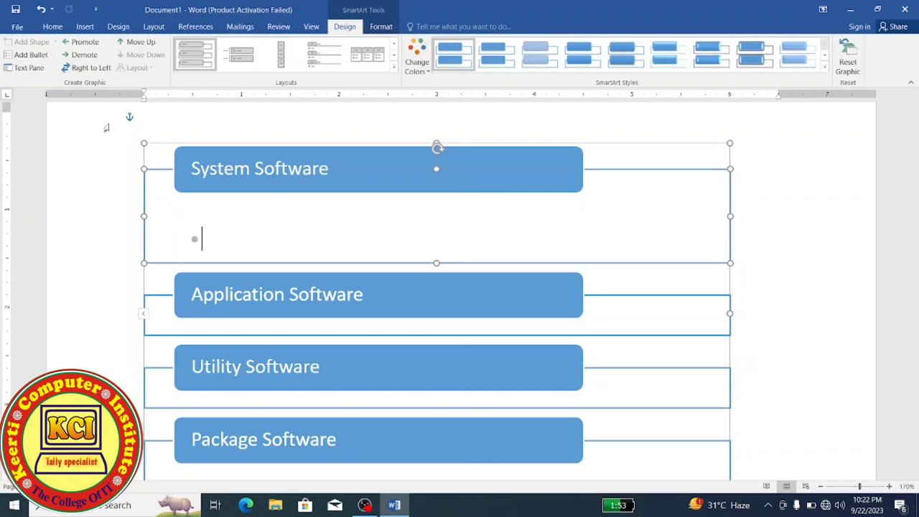
type("system software is a soul of hardware.")
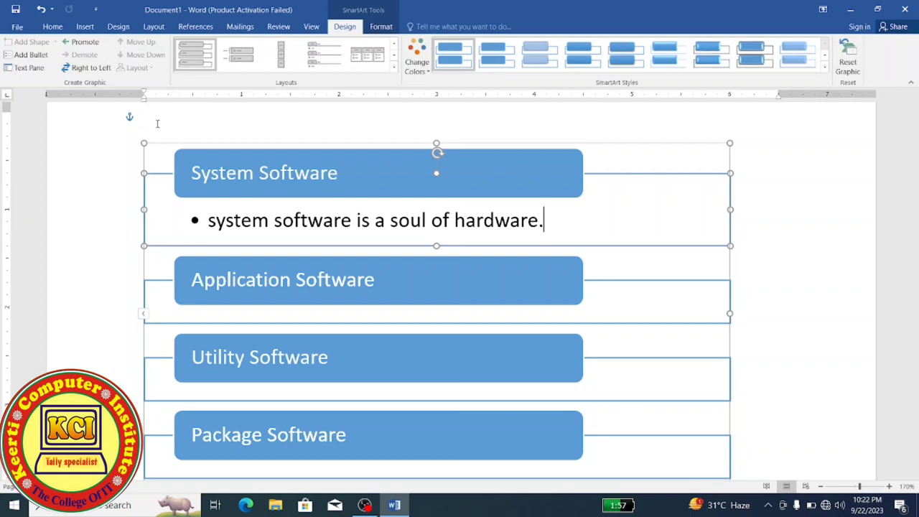
left_click(31, 55)
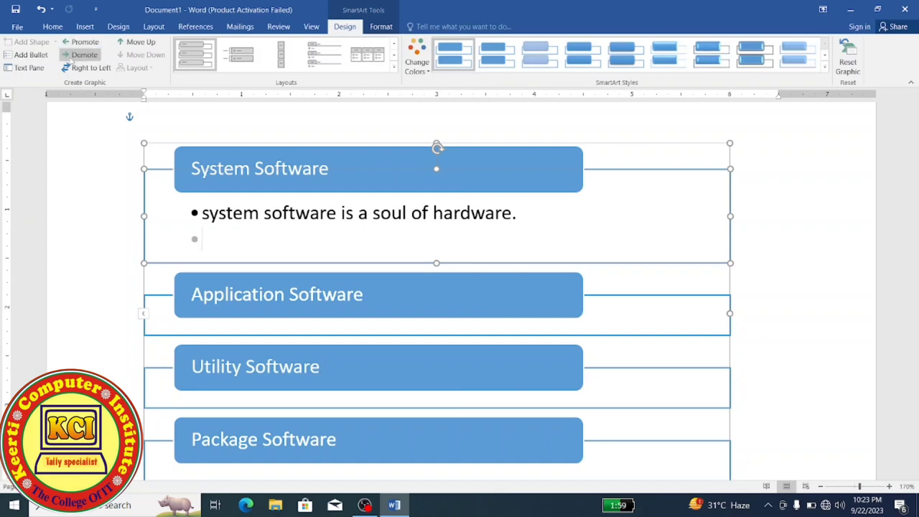
left_click(29, 67)
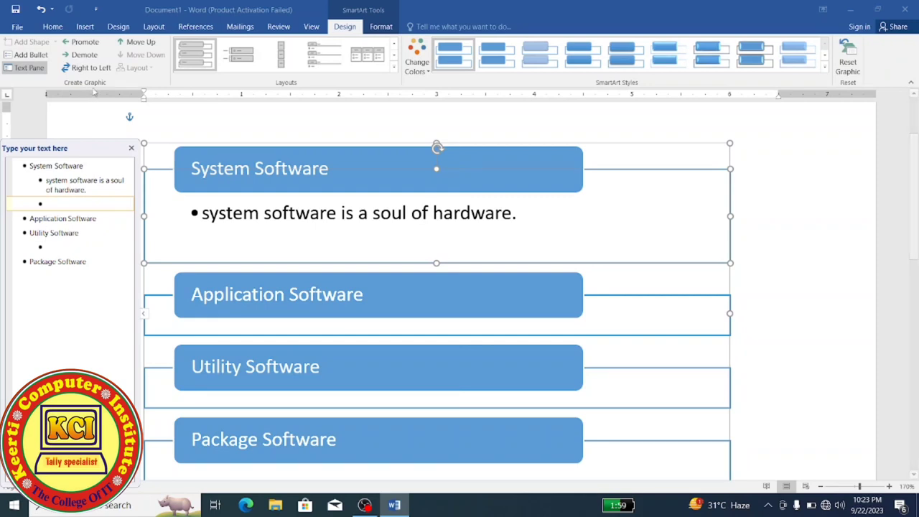
Step: Promote the system software sentence to its own box below System Software and close the Text Pane
left_click(202, 239)
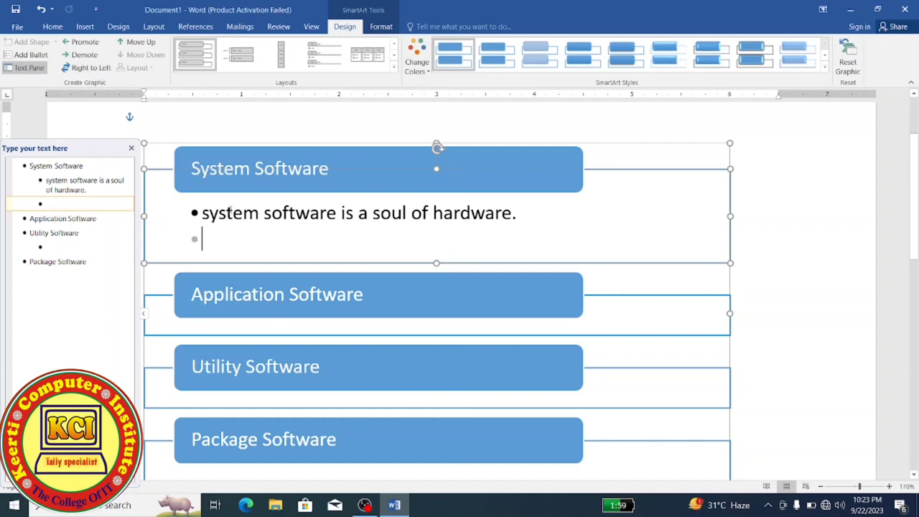
left_click(85, 43)
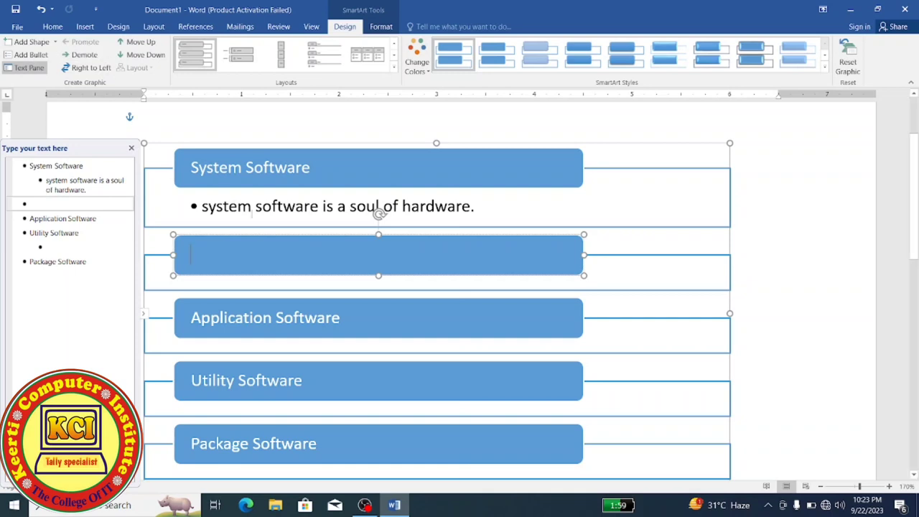
left_click(252, 208)
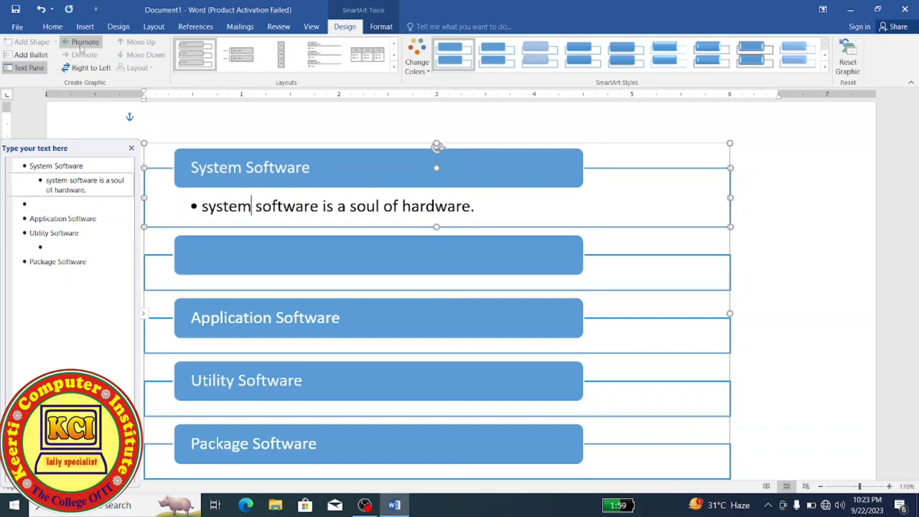
left_click(82, 43)
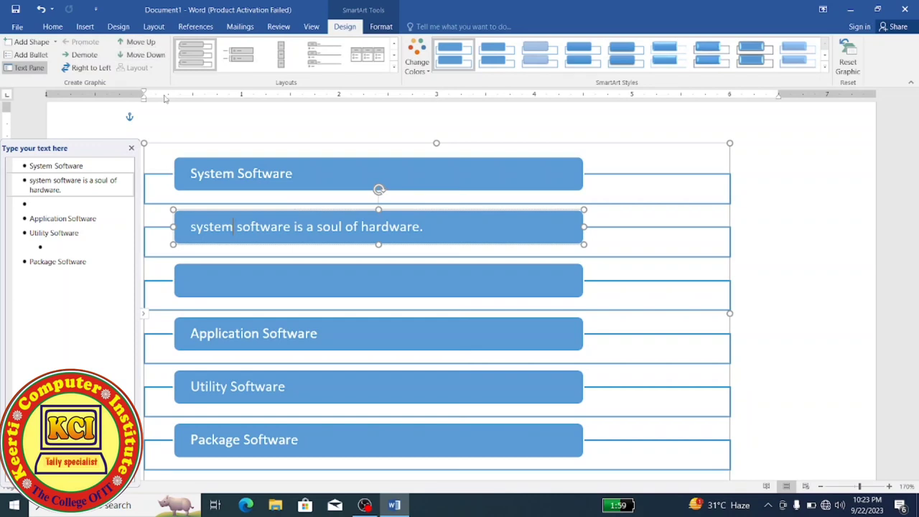
left_click(144, 55)
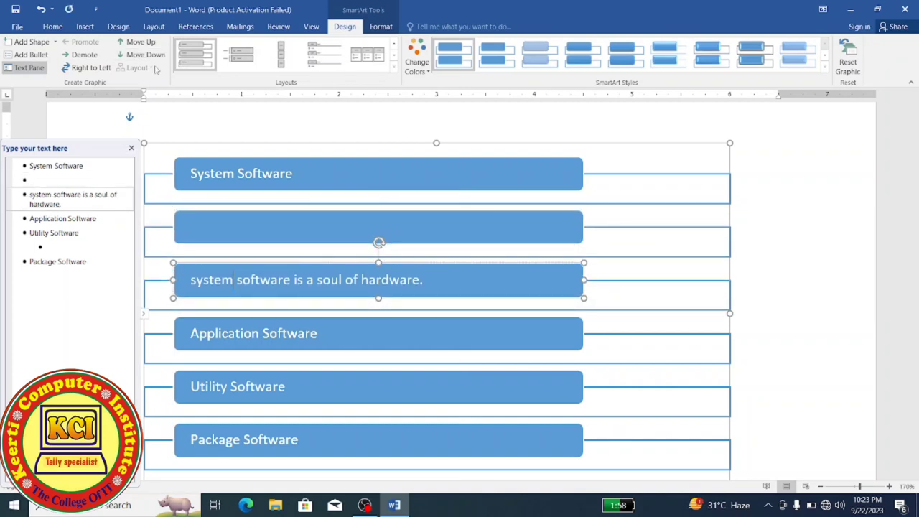
left_click(141, 42)
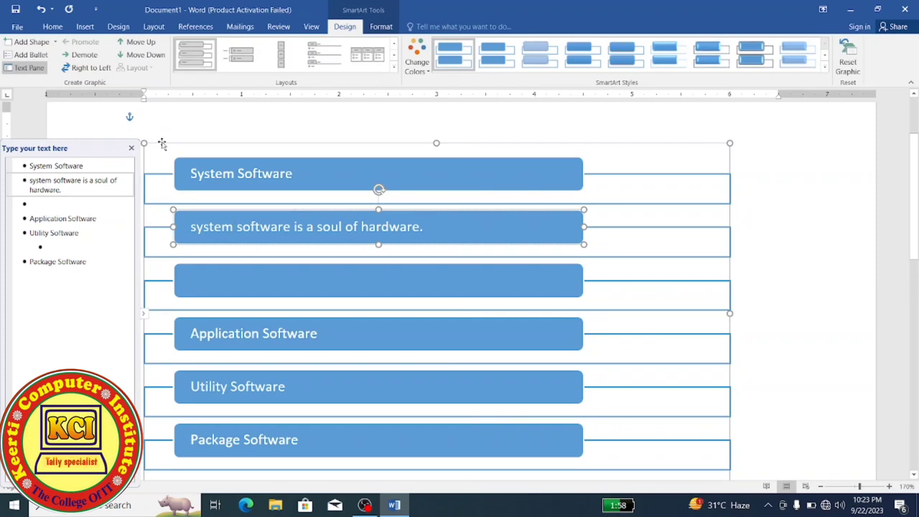
left_click(130, 148)
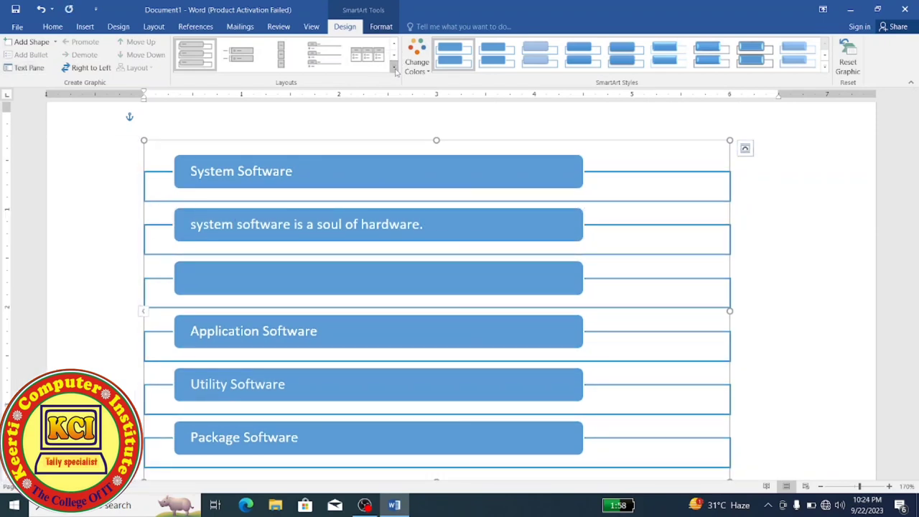
Step: Switch to the Horizontal Picture List layout and try the colourful orange and grey scheme
left_click(394, 67)
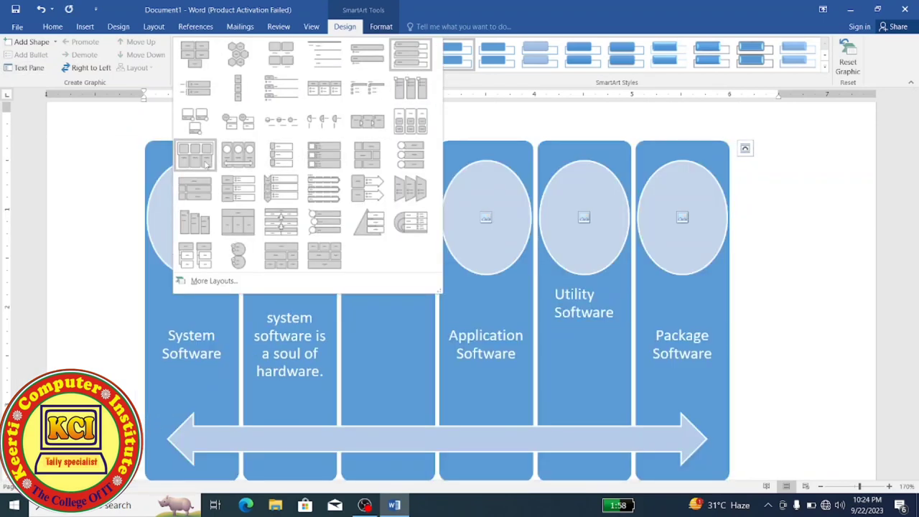
left_click(206, 166)
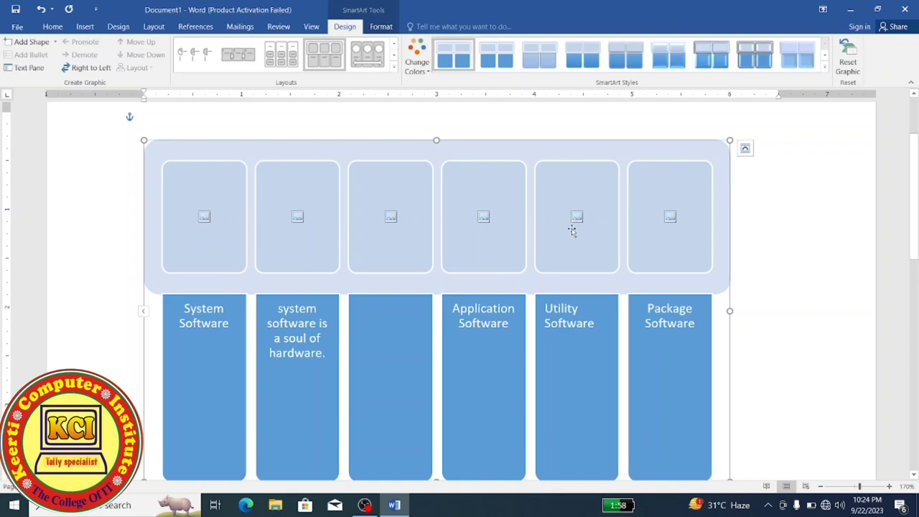
left_click(428, 73)
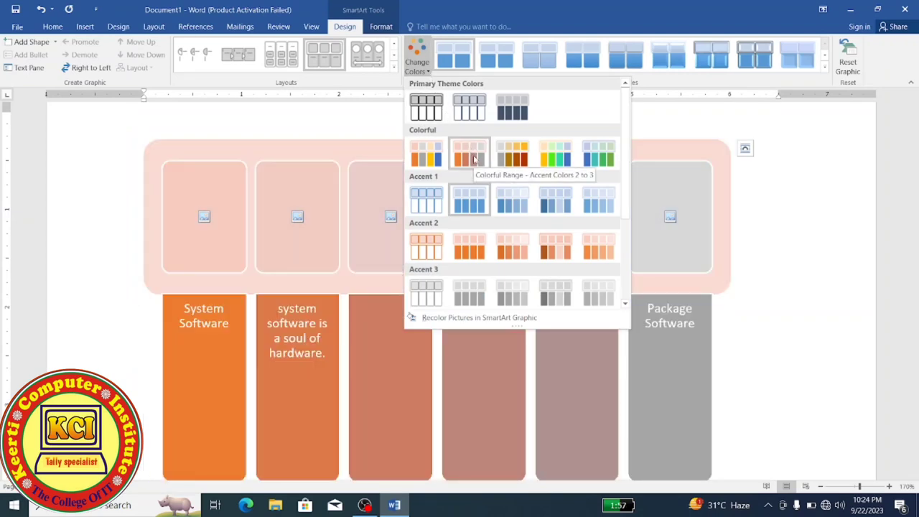
left_click(472, 159)
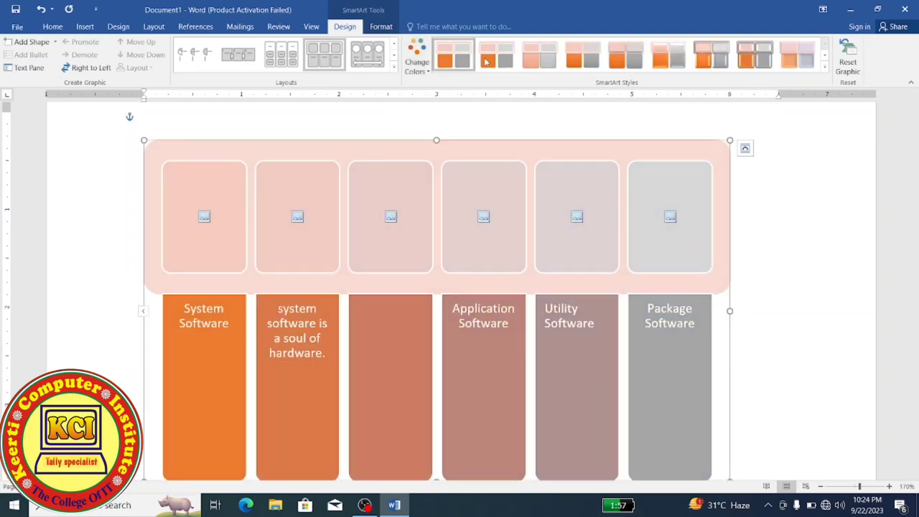
Step: Try shaded SmartArt styles, then reset the graphic to plain default blue
left_click(558, 63)
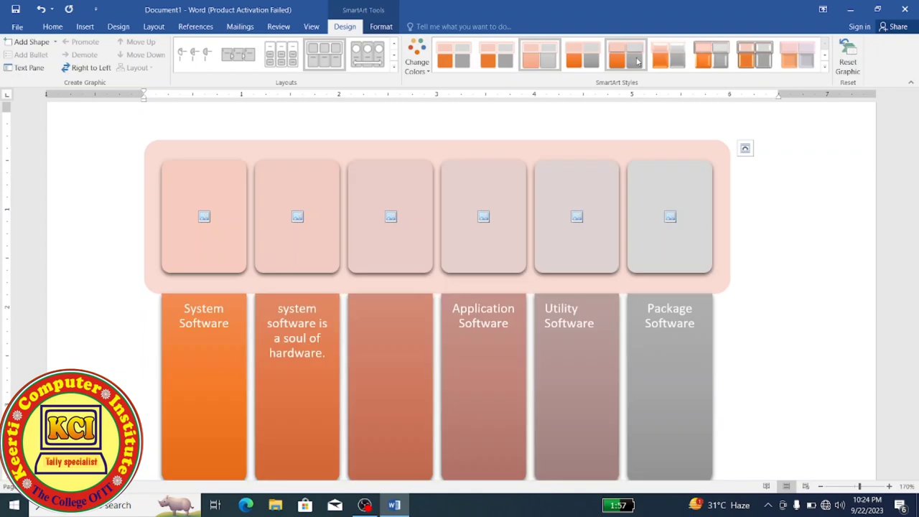
left_click(754, 58)
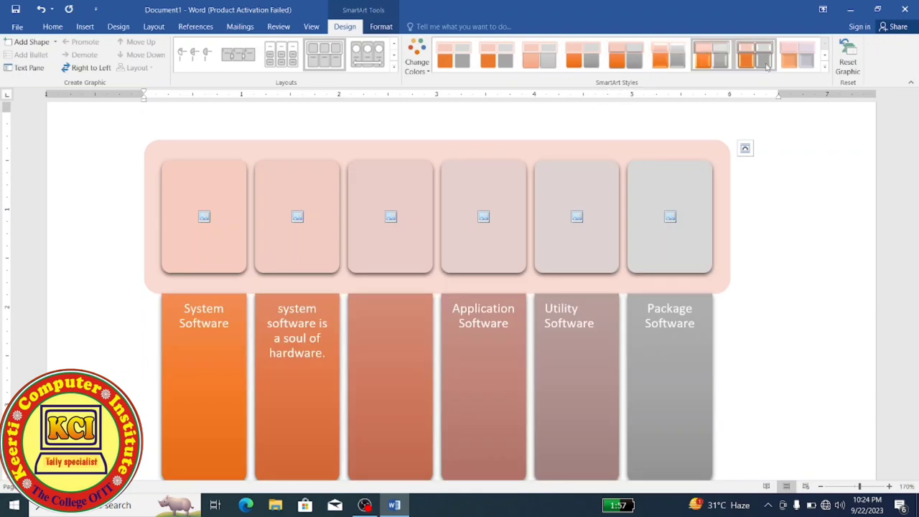
left_click(846, 64)
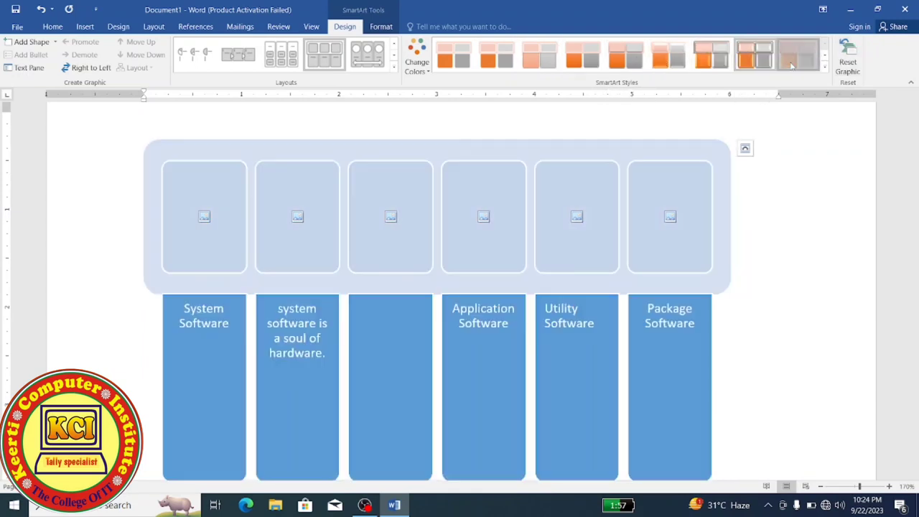
left_click(851, 62)
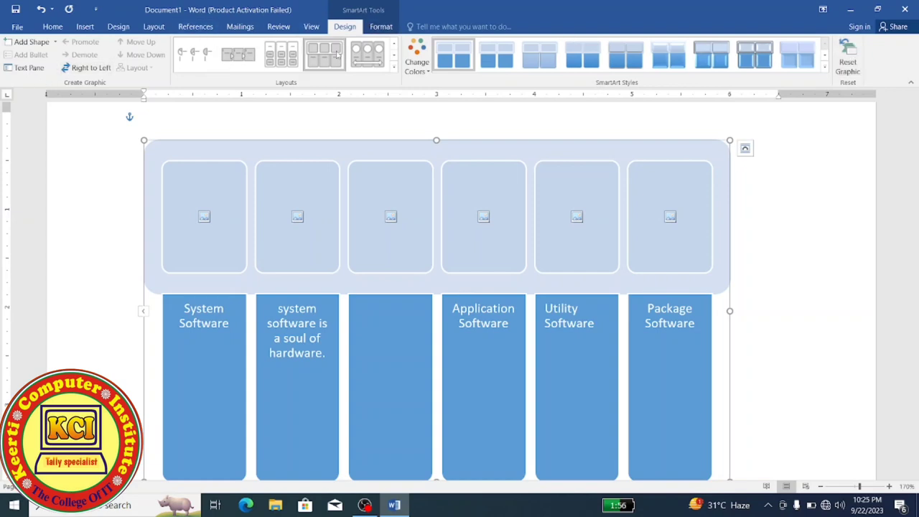
left_click(378, 28)
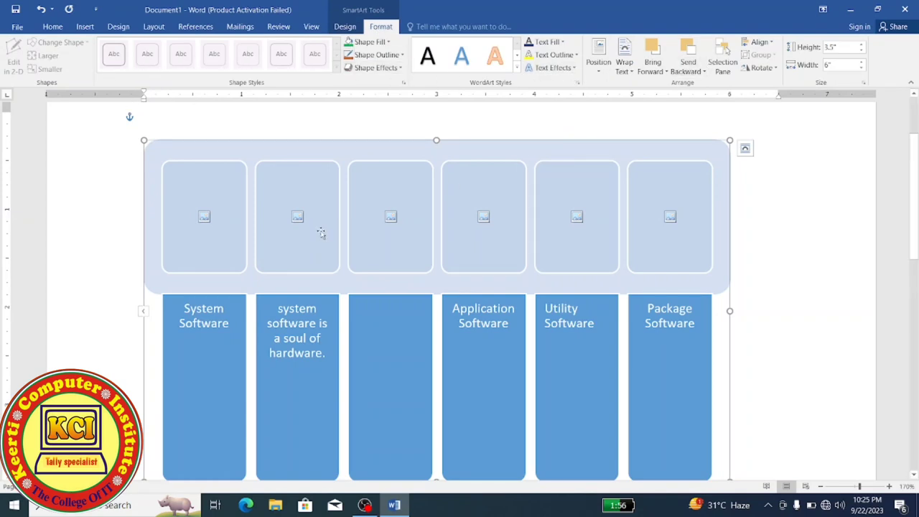
Step: Change the System Software box via snipped-corner and triangle shapes into an Up Arrow
left_click(205, 329)
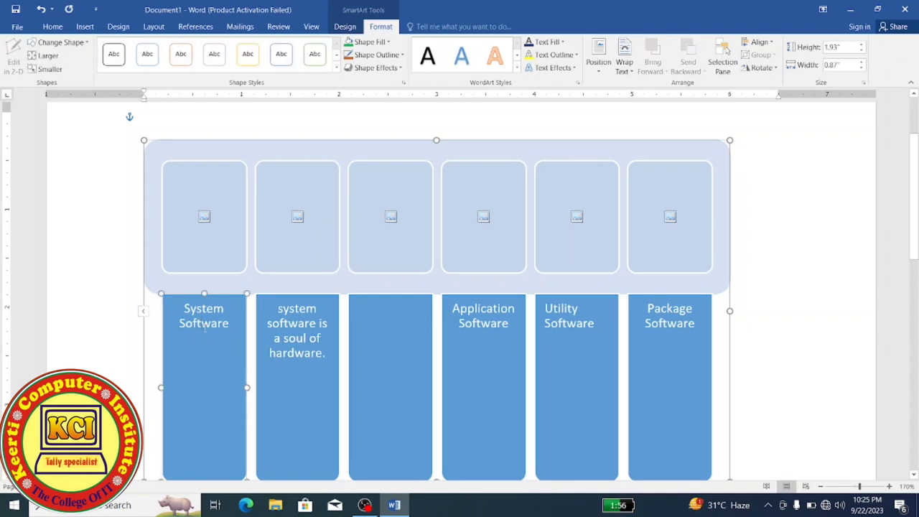
left_click(83, 43)
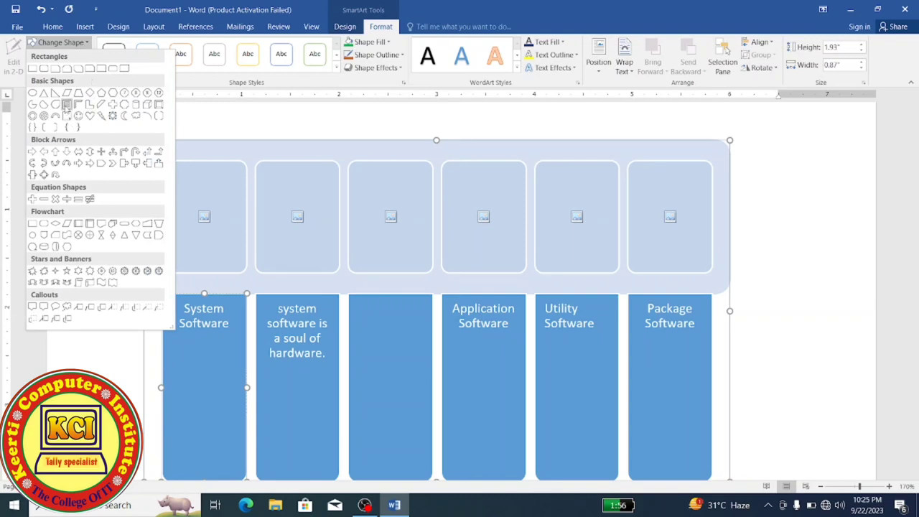
left_click(70, 120)
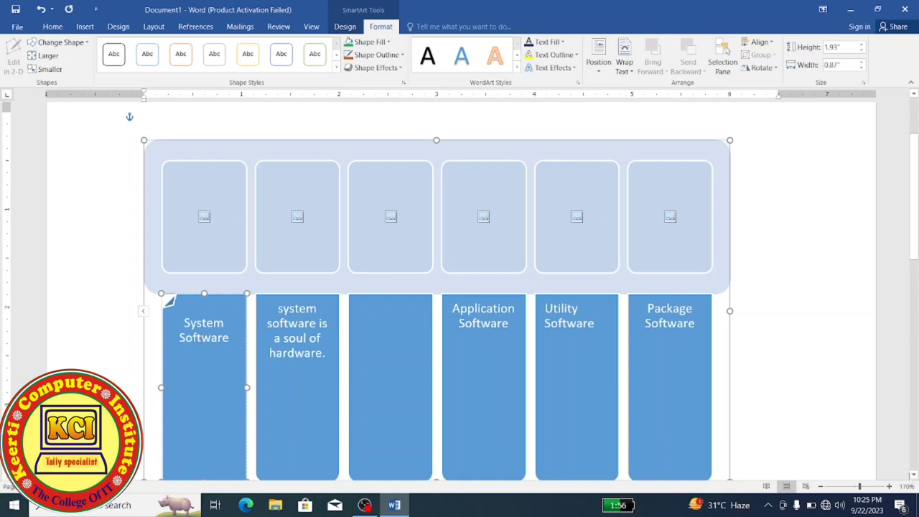
left_click(913, 475)
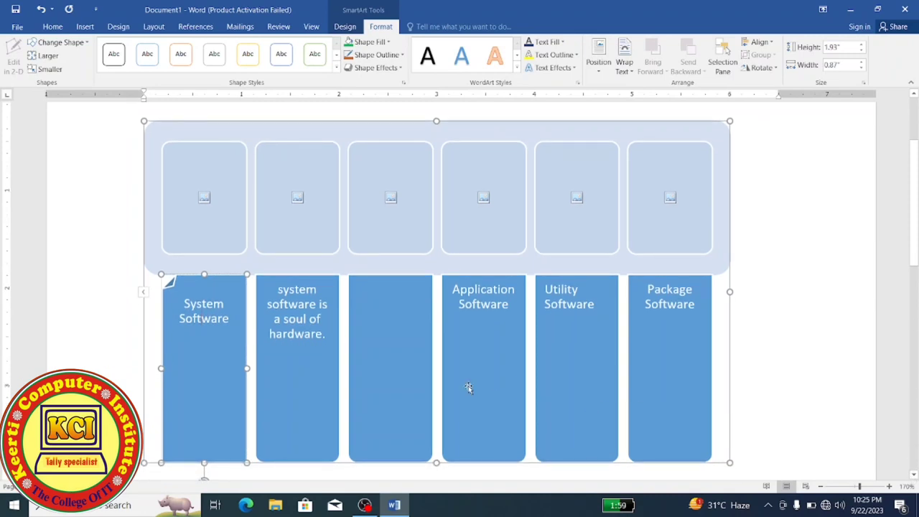
left_click(87, 45)
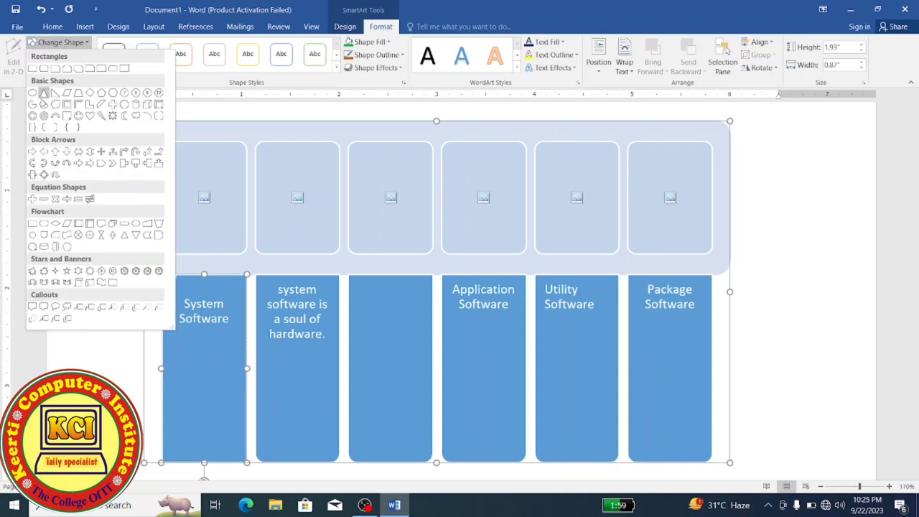
left_click(43, 94)
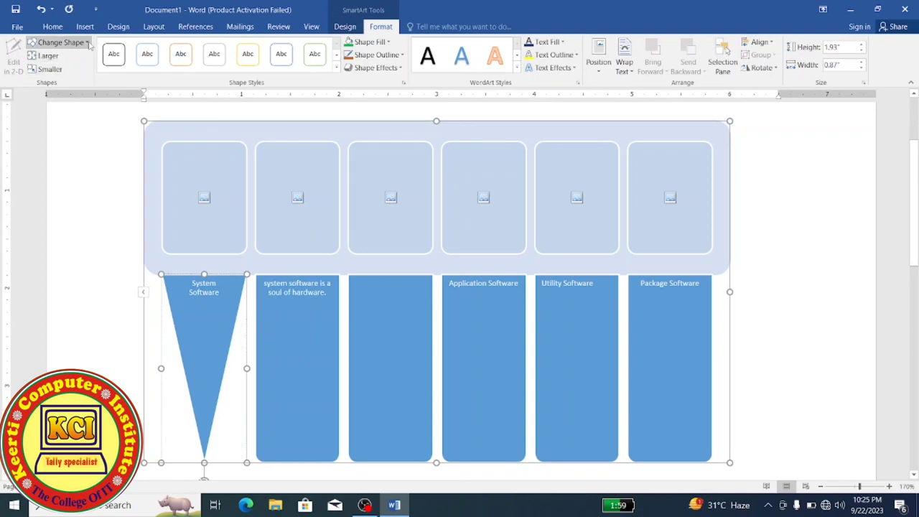
left_click(88, 43)
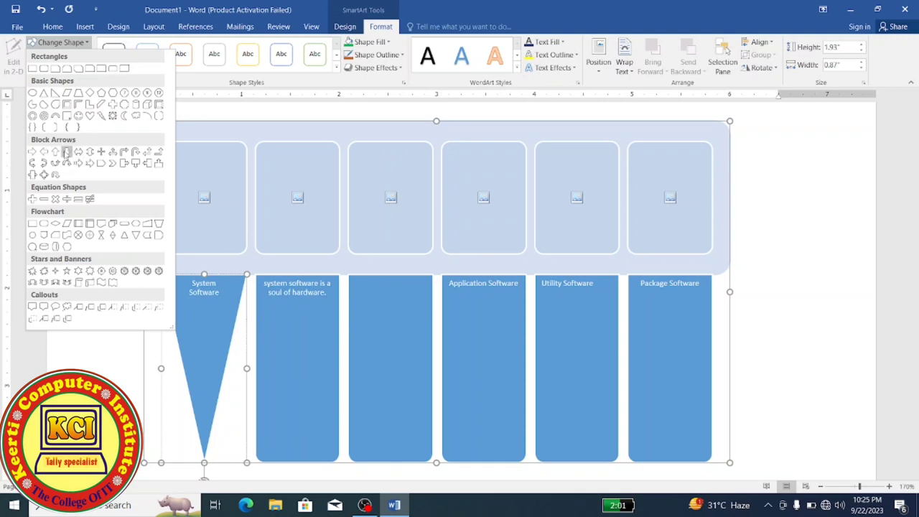
left_click(58, 153)
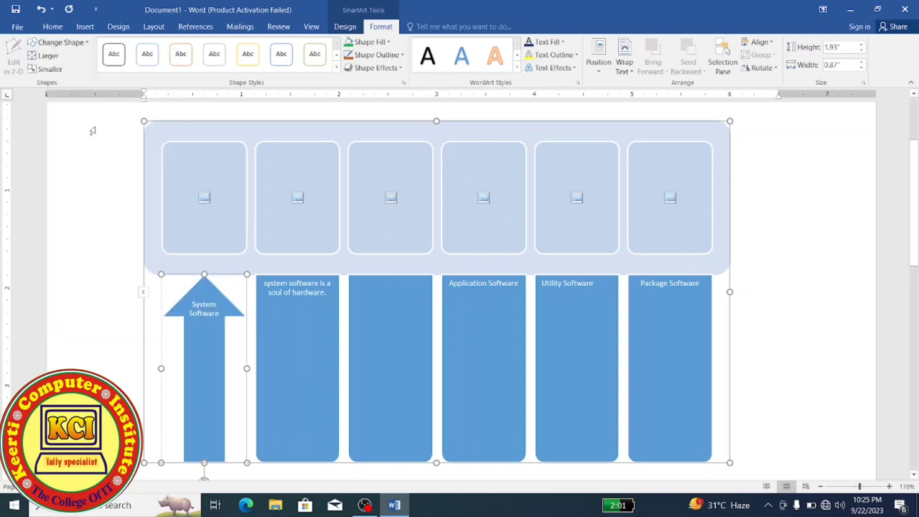
Step: Try Larger and Smaller on the arrow, then apply the green-outline shape style
left_click(50, 62)
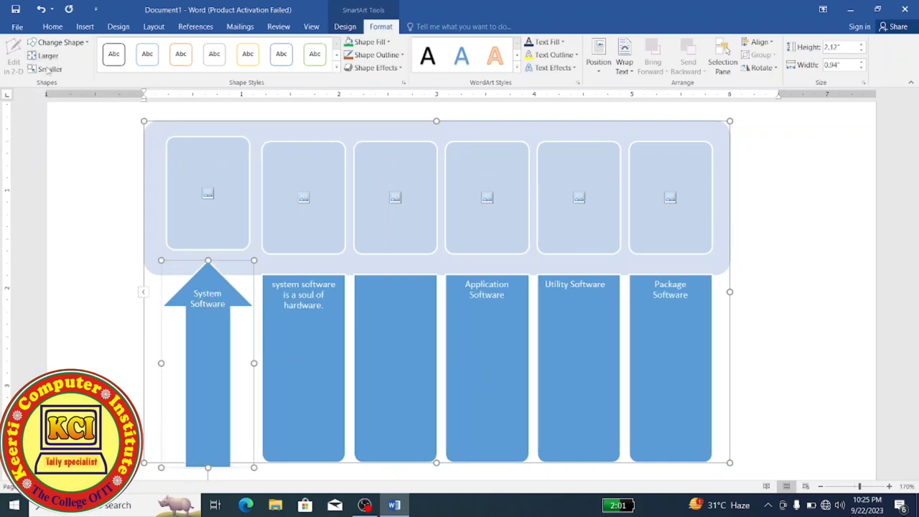
left_click(49, 69)
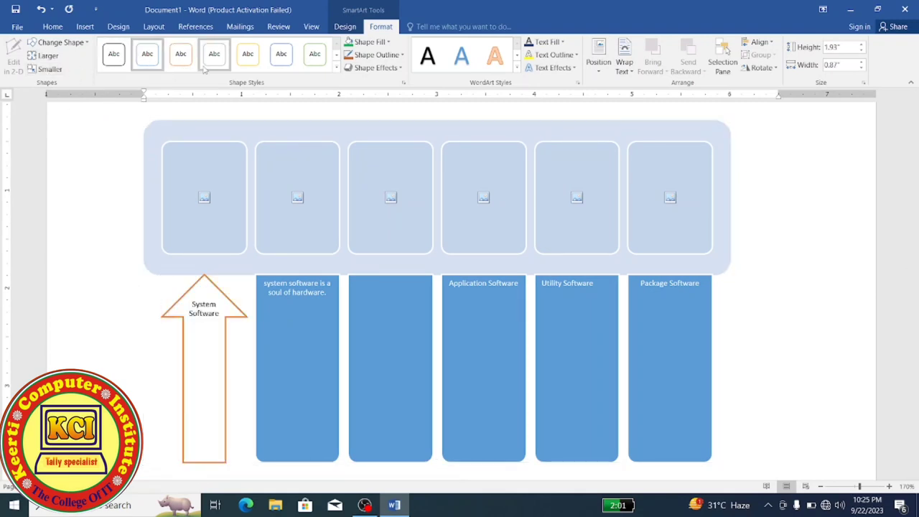
left_click(321, 62)
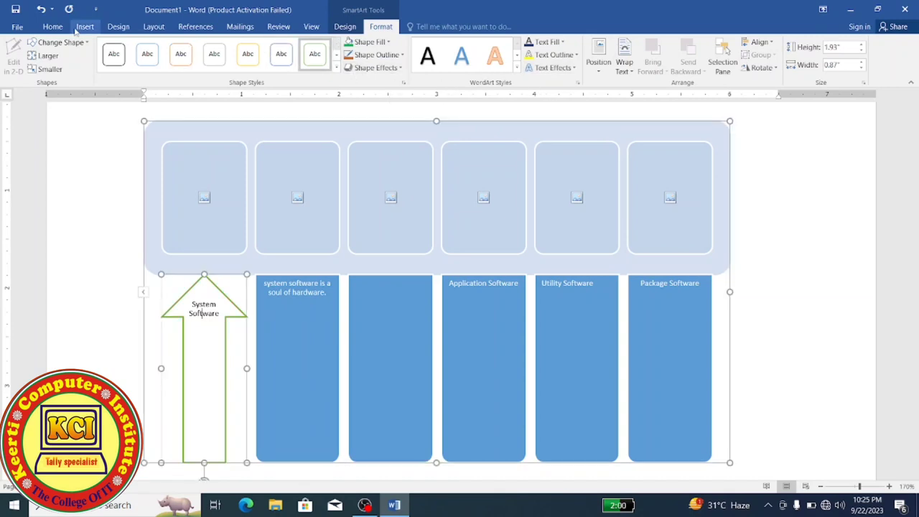
Step: Delete the existing SmartArt diagram and insert a Hierarchy > Hierarchy SmartArt in its place
left_click(171, 123)
key("Delete")
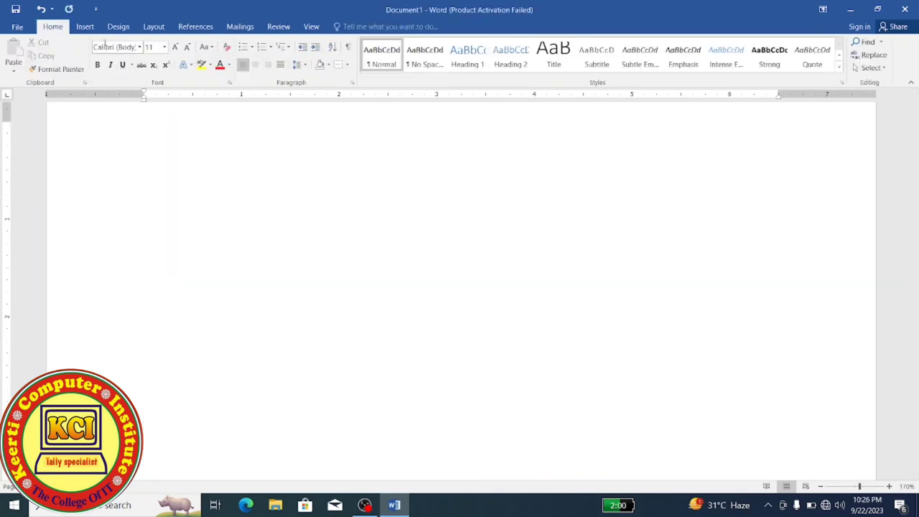
left_click(86, 27)
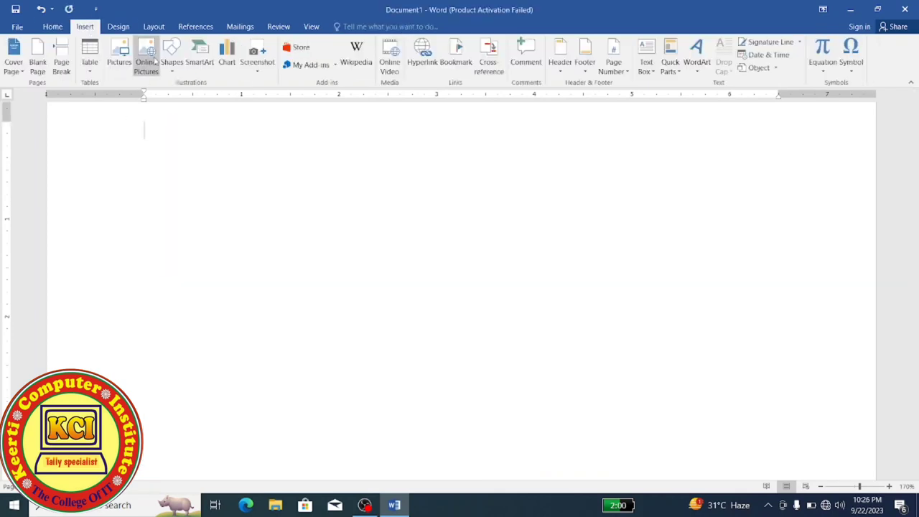
left_click(201, 63)
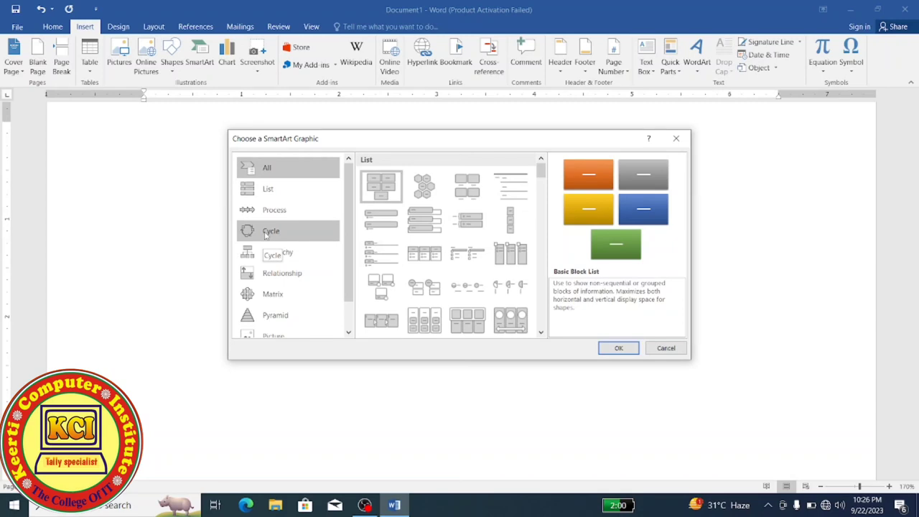
left_click(270, 258)
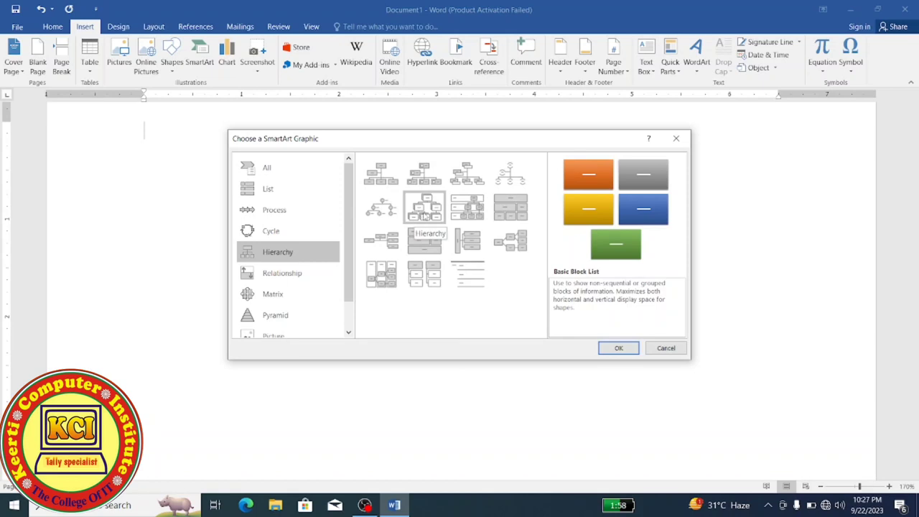
left_click(425, 216)
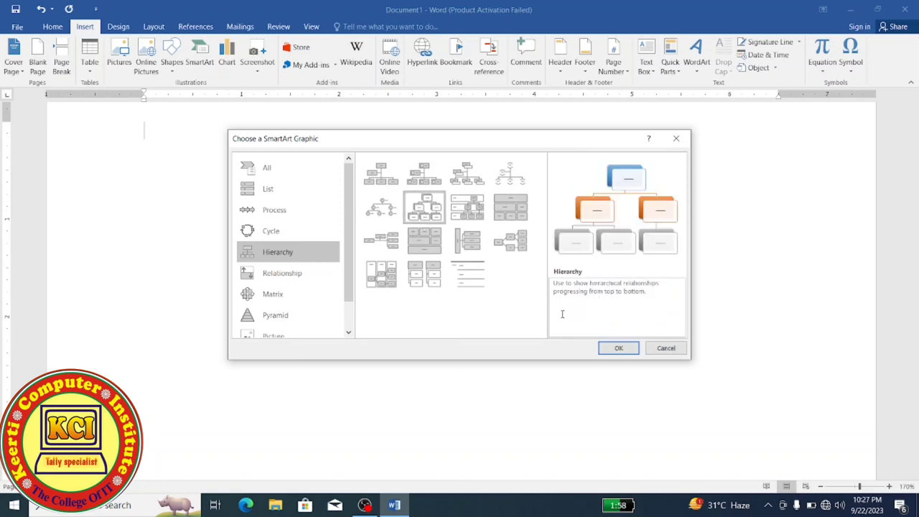
left_click(619, 348)
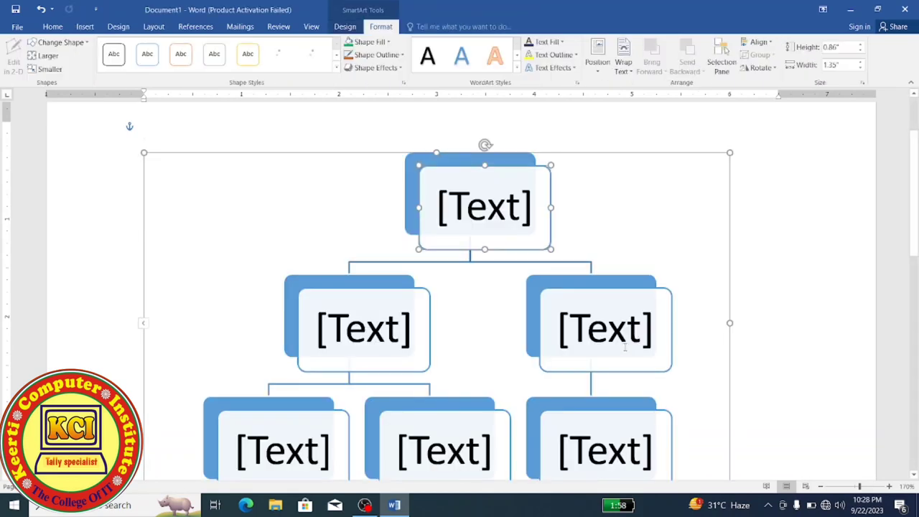
Step: Type 'Part of Computer' in the top box, 'Hardware' on the left and 'Software' on the right
left_click(475, 208)
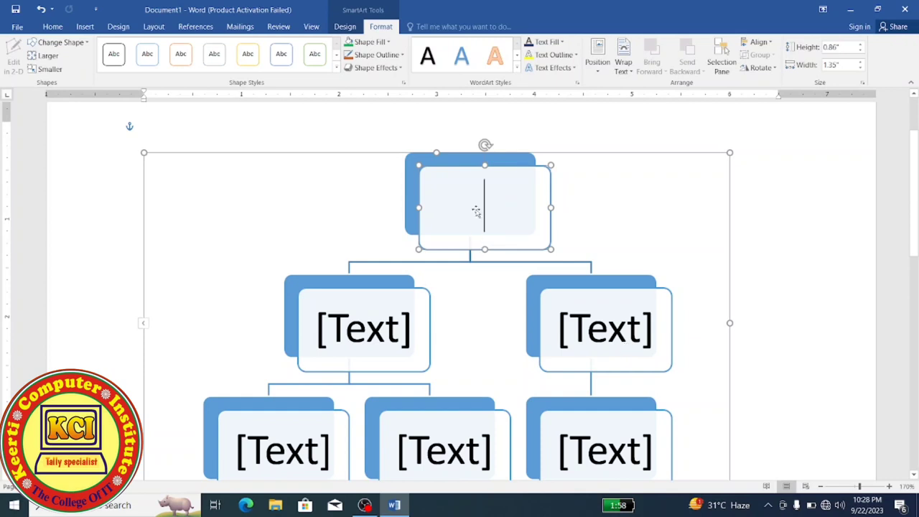
type("P")
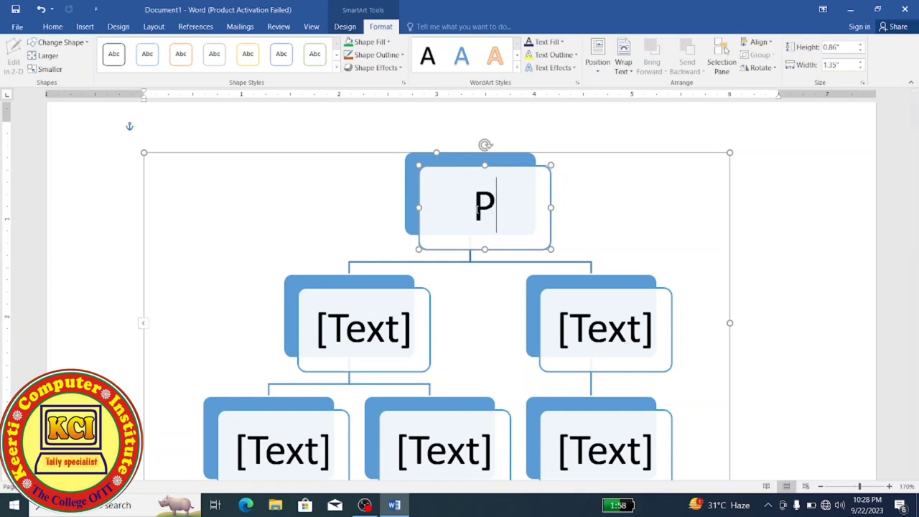
type("art of Computer")
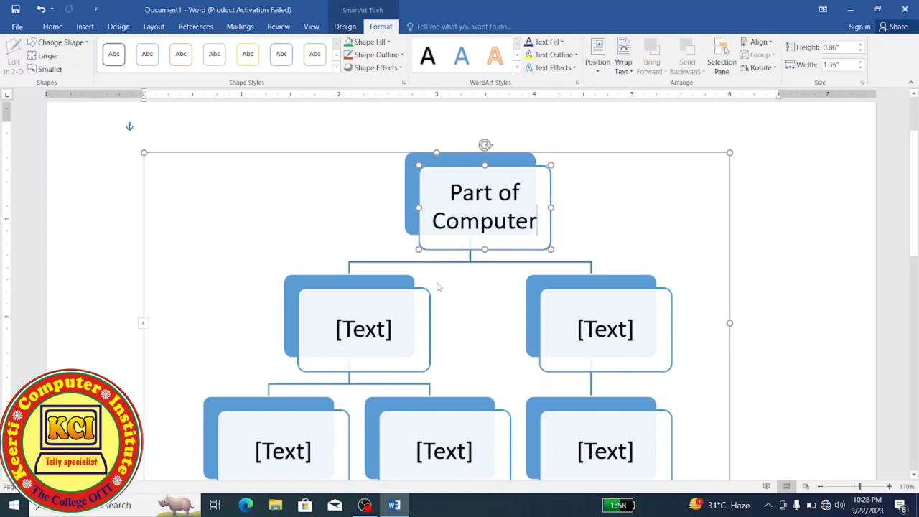
left_click(379, 325)
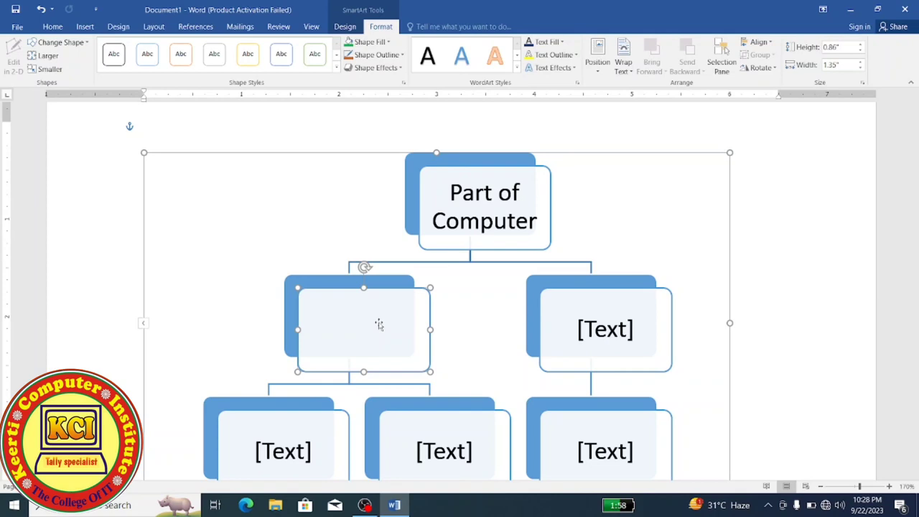
type("H")
type("ardware")
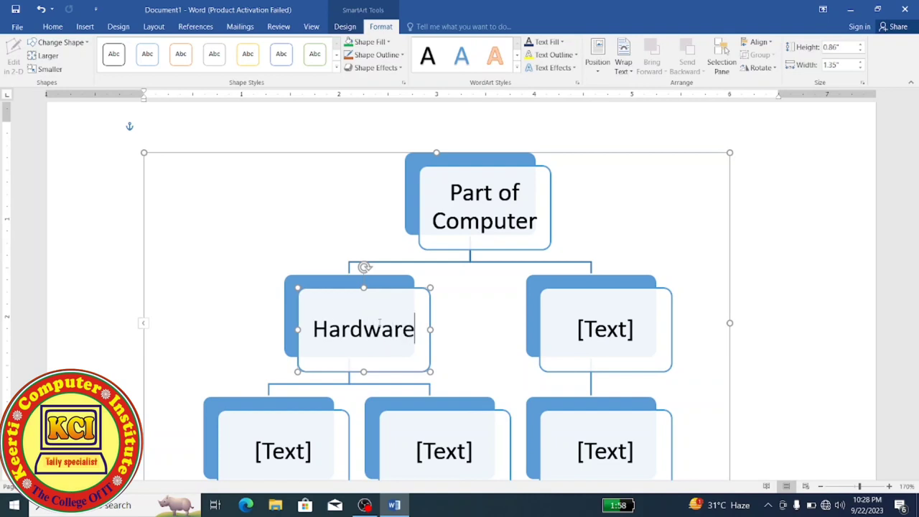
left_click(604, 339)
type("Software")
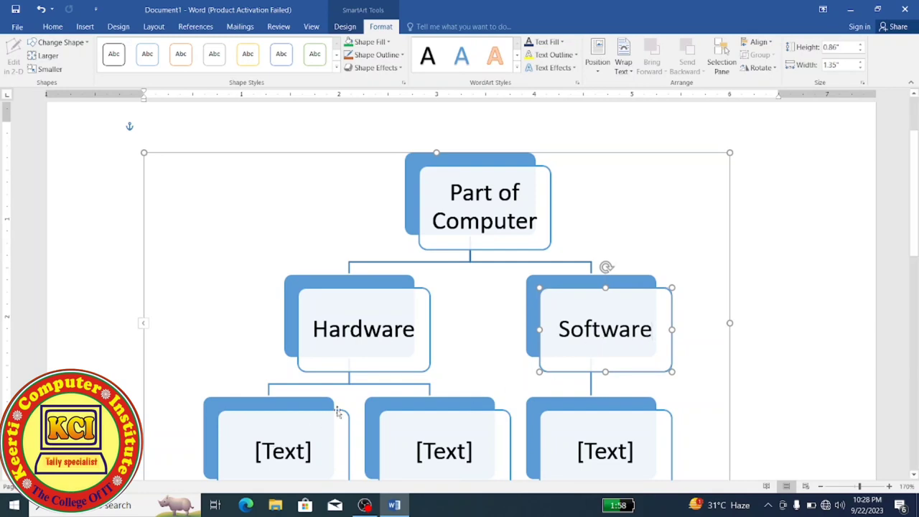
left_click(393, 315)
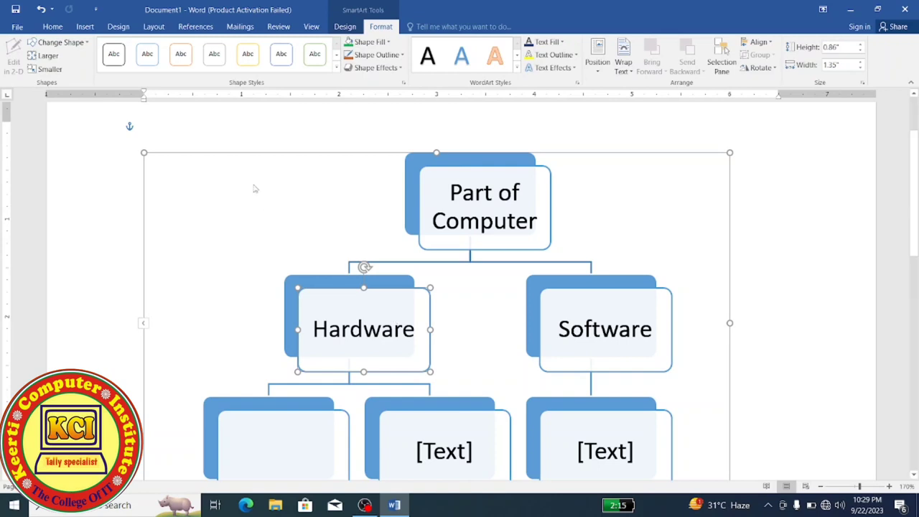
Step: Add a new shape to the hierarchy and demote it under Hardware
left_click(348, 27)
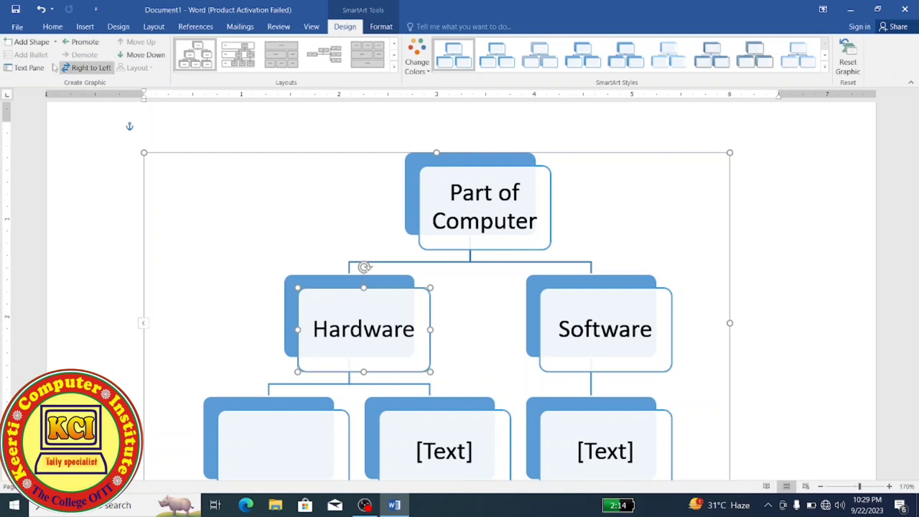
left_click(31, 45)
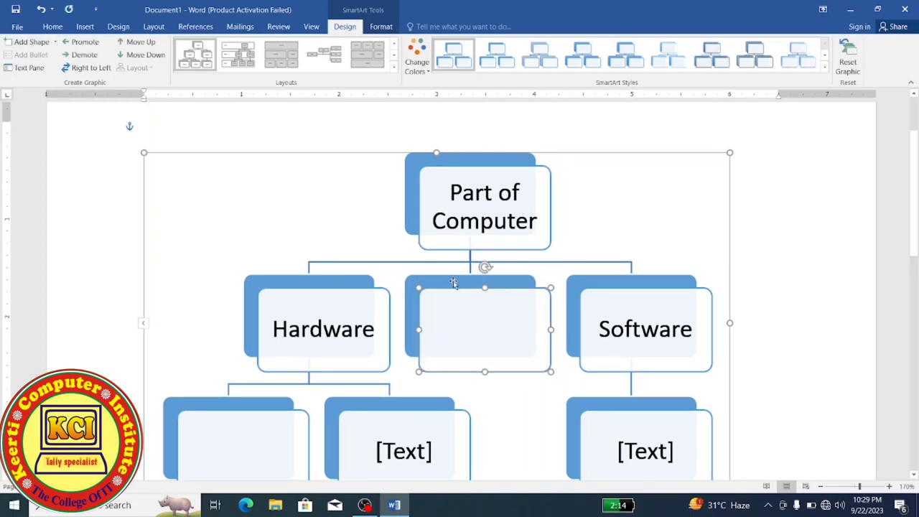
left_click(84, 54)
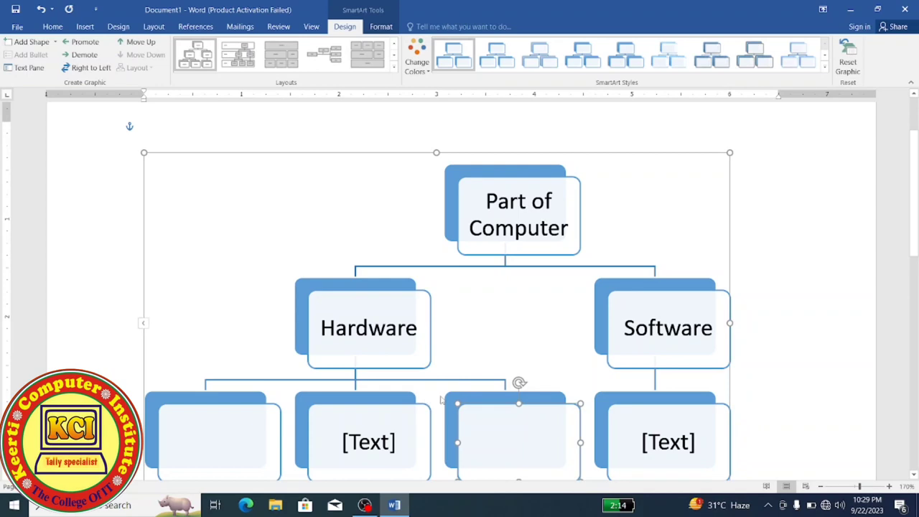
Step: Label the boxes under Hardware 'Input Device', 'Processing Device' and 'Output Device'
left_click(228, 446)
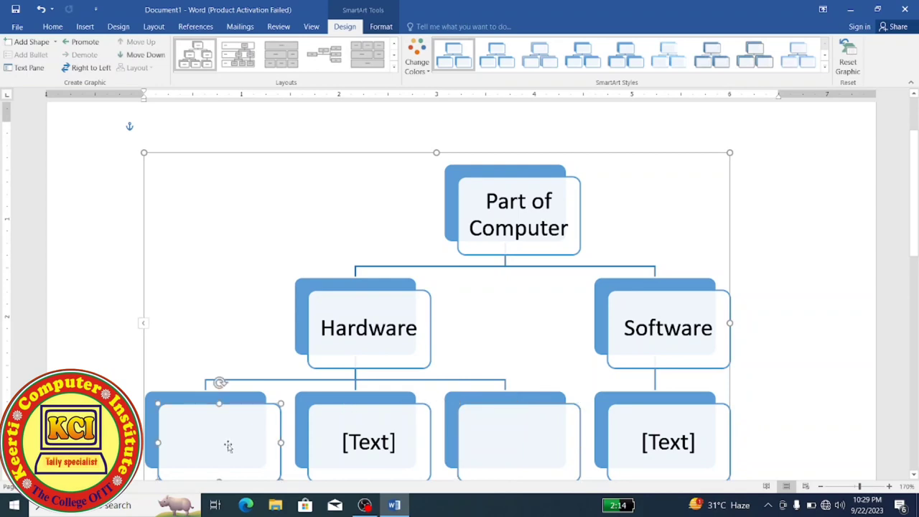
type("In")
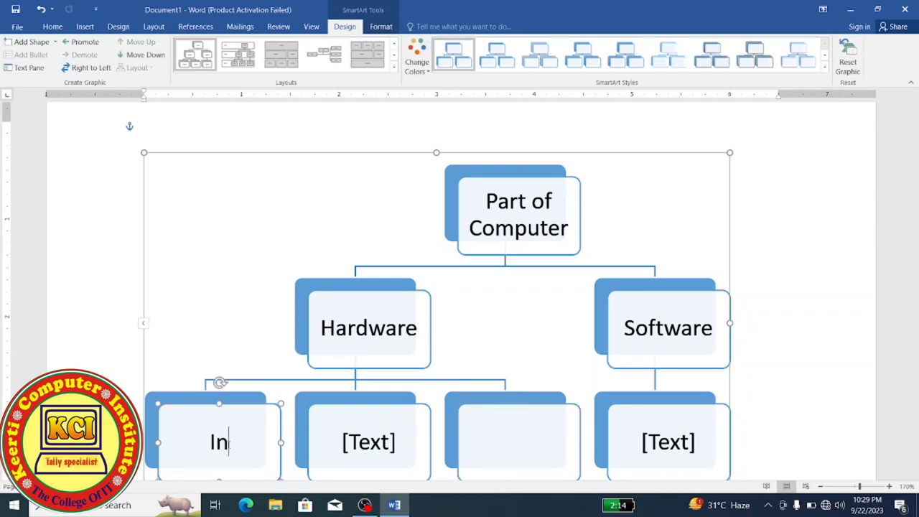
type("put Device")
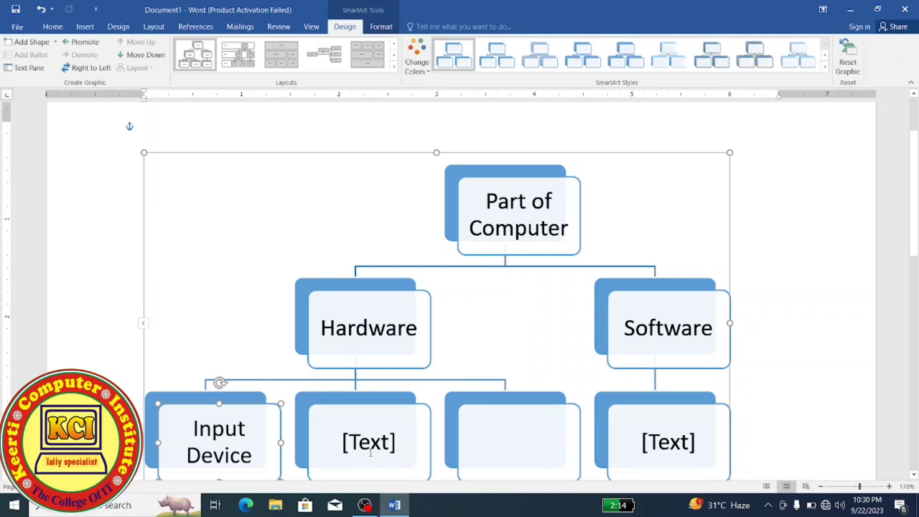
left_click(370, 453)
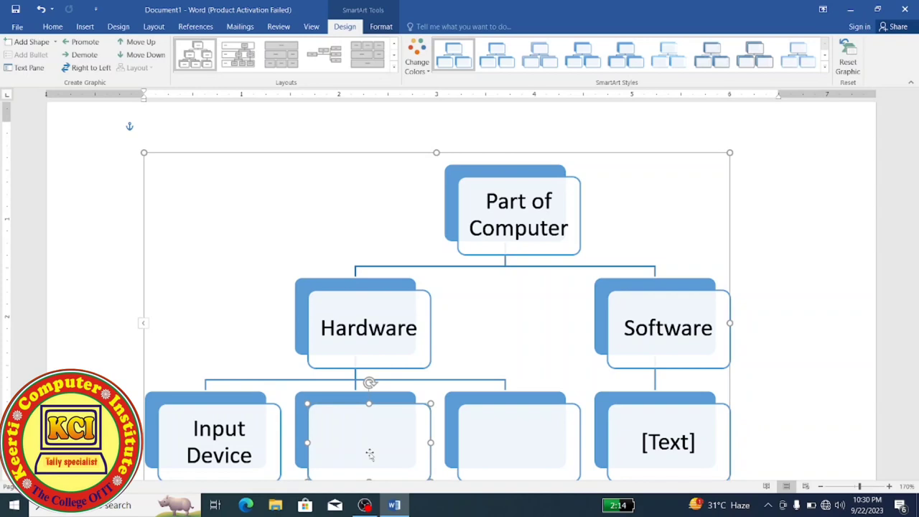
type("P")
type("ro")
type("cessing Device")
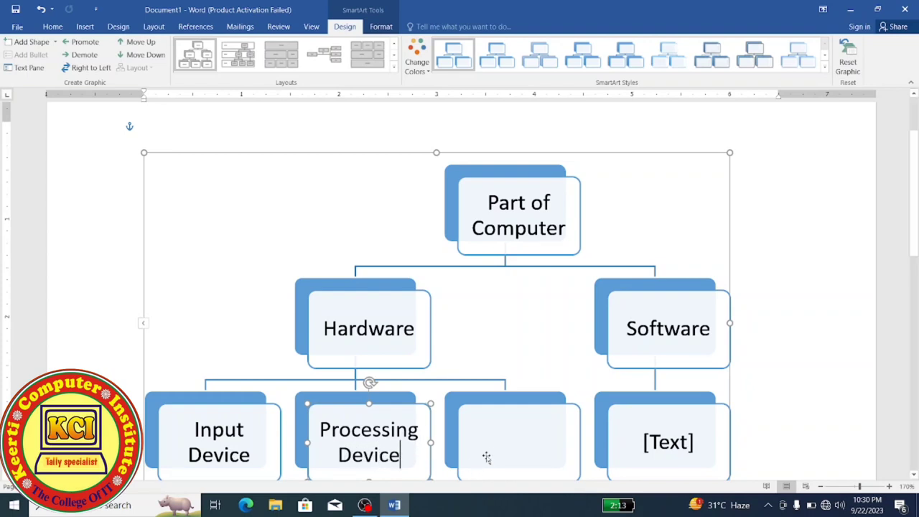
left_click(494, 453)
type("Output ")
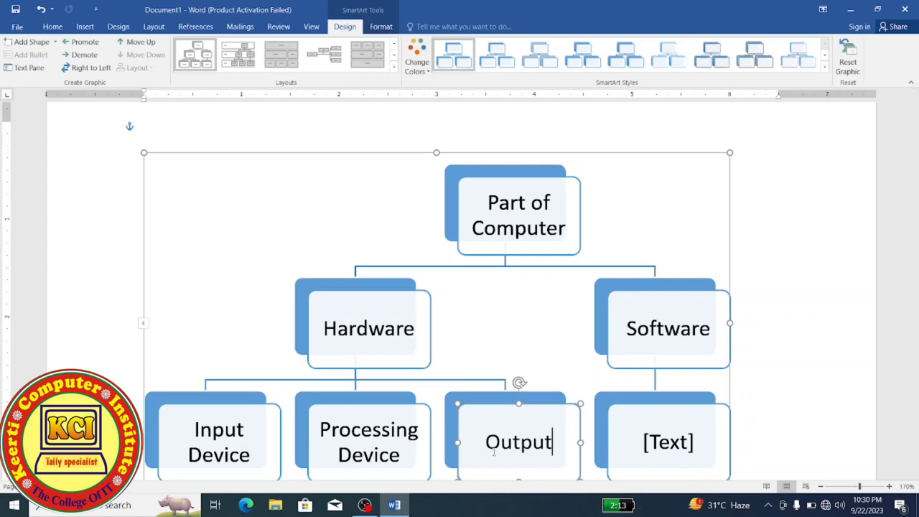
type("Device")
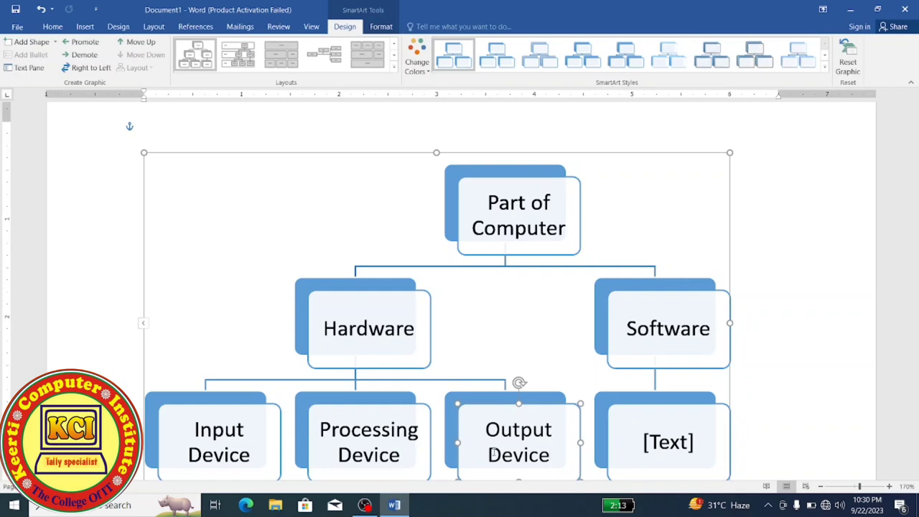
left_click(700, 328)
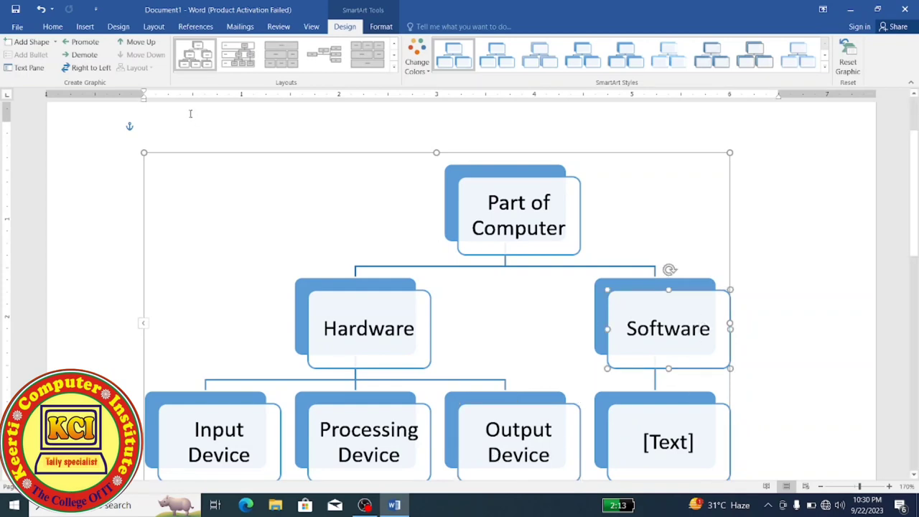
Step: Add a shape, demote it under Software, and add one more box there
left_click(47, 43)
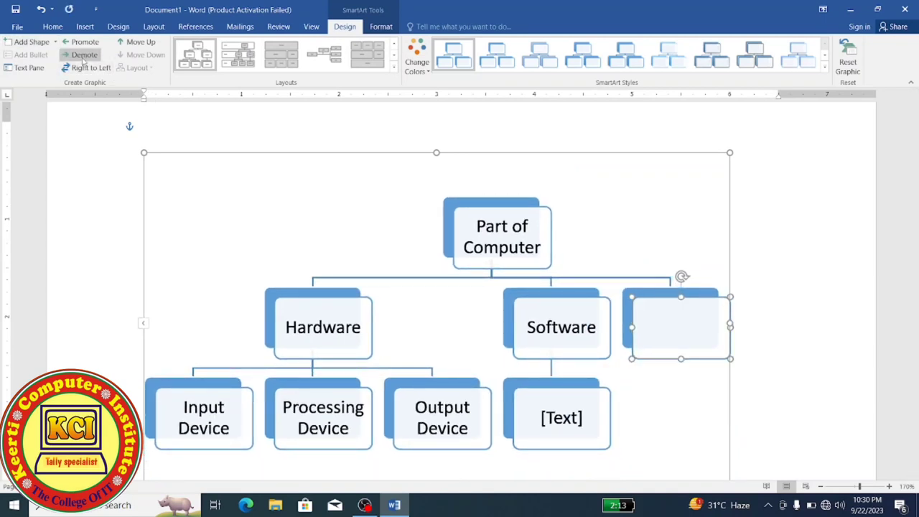
left_click(82, 59)
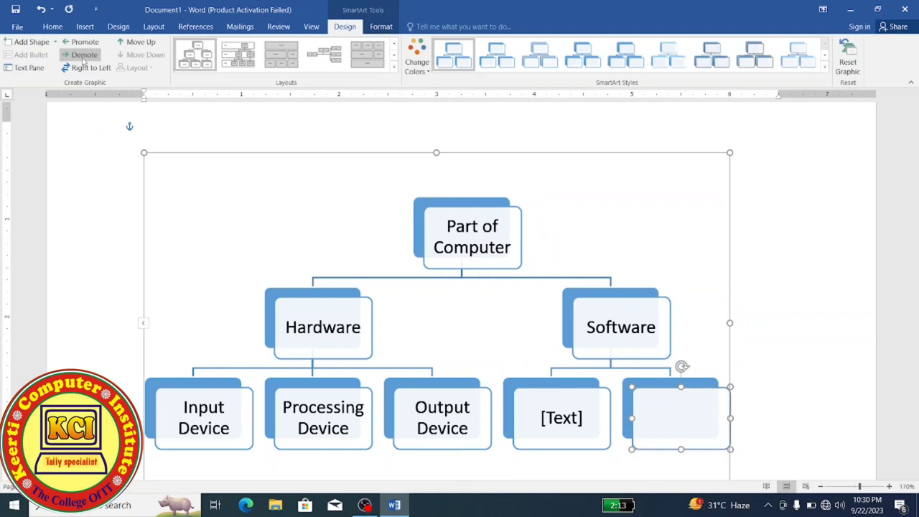
left_click(31, 42)
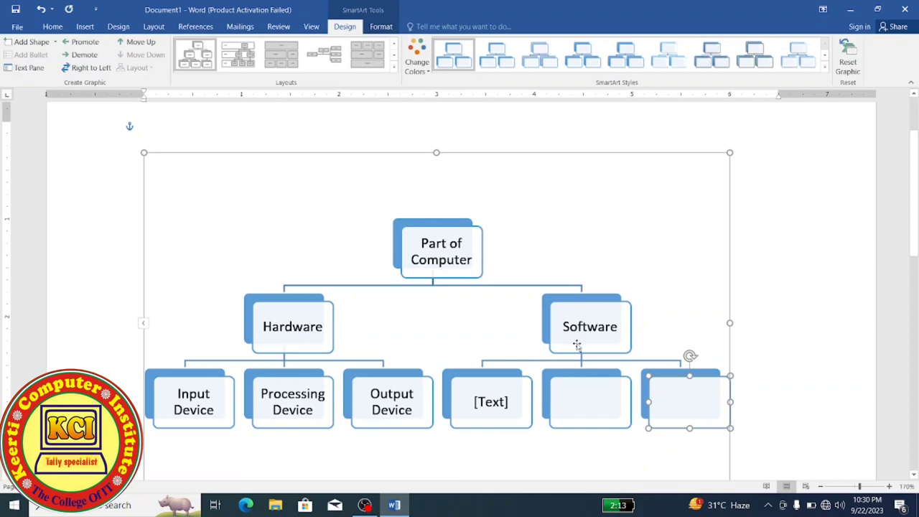
Step: Label Software's child boxes 'System Software', 'Application Software' and 'Utility Software'
left_click(492, 406)
type("S")
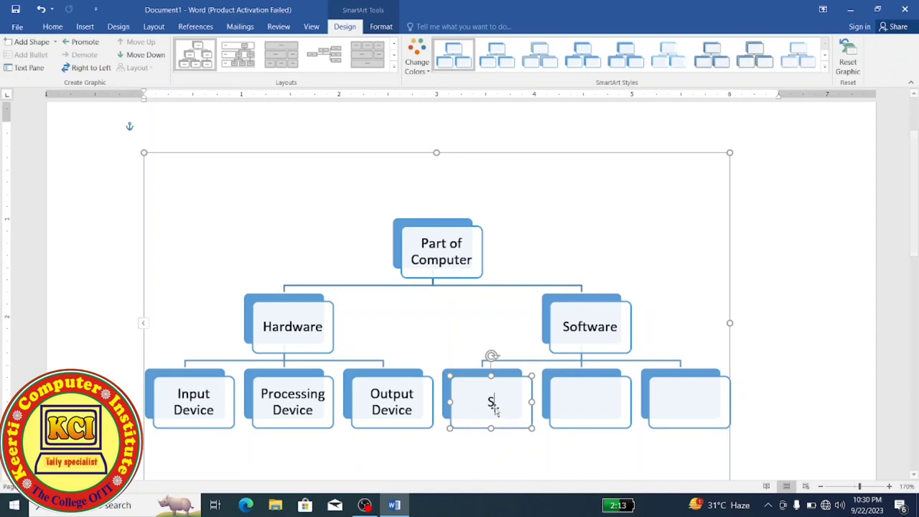
type("ystem Software")
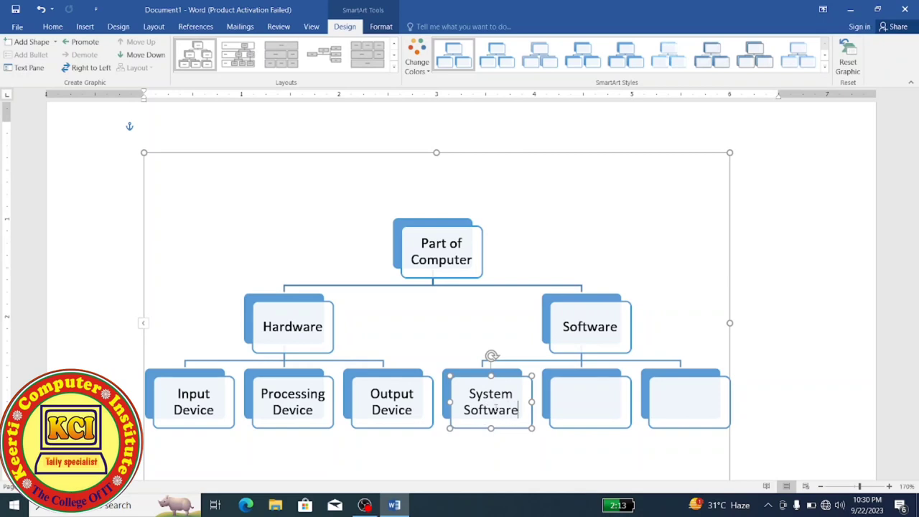
left_click(578, 403)
type("A")
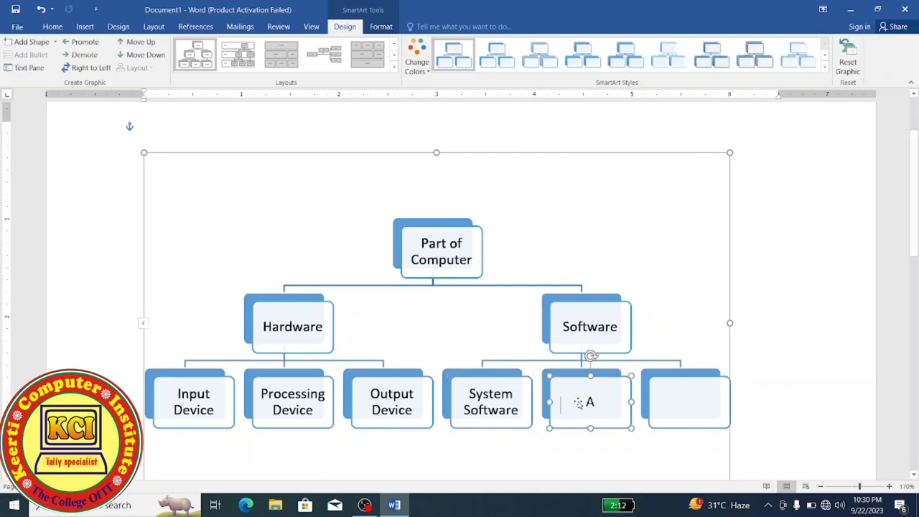
type("pplication Software")
left_click(675, 399)
type("Utility Software")
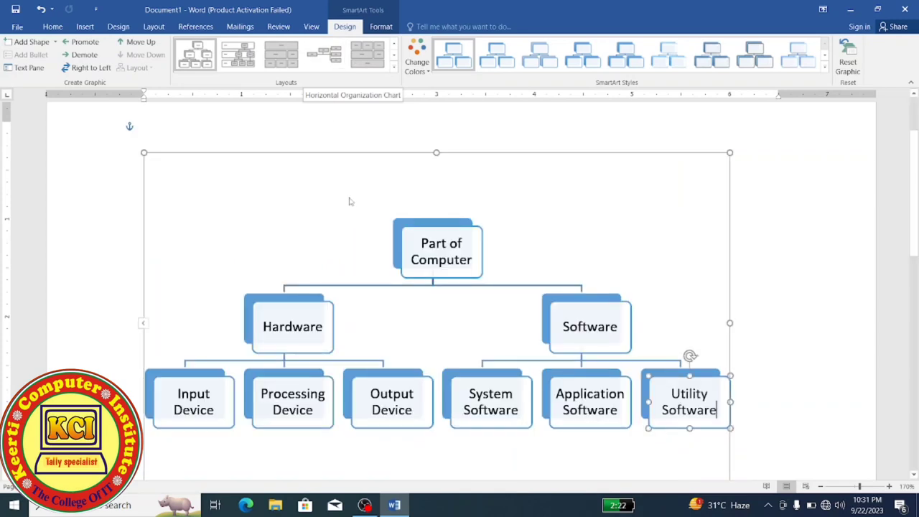
Step: Try the orange outlined colour scheme and other SmartArt styles, then reset the graphic to default blue
left_click(394, 68)
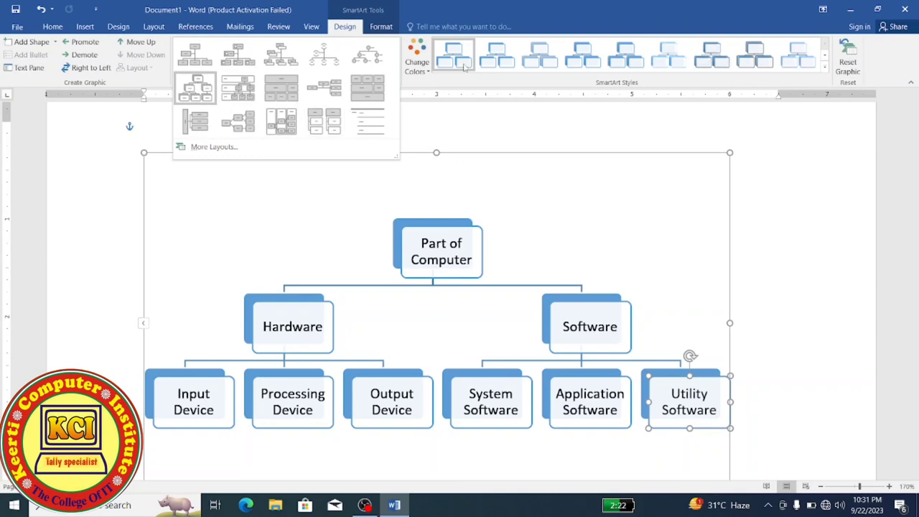
left_click(428, 74)
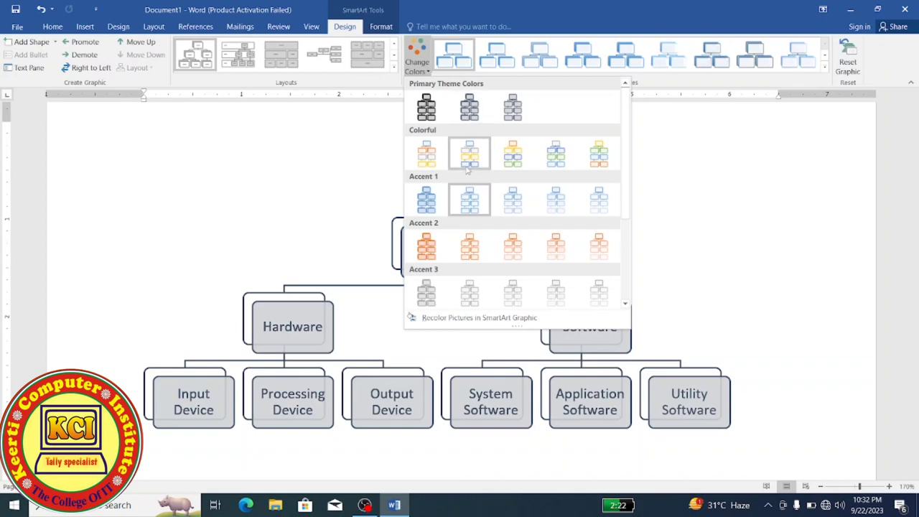
left_click(473, 250)
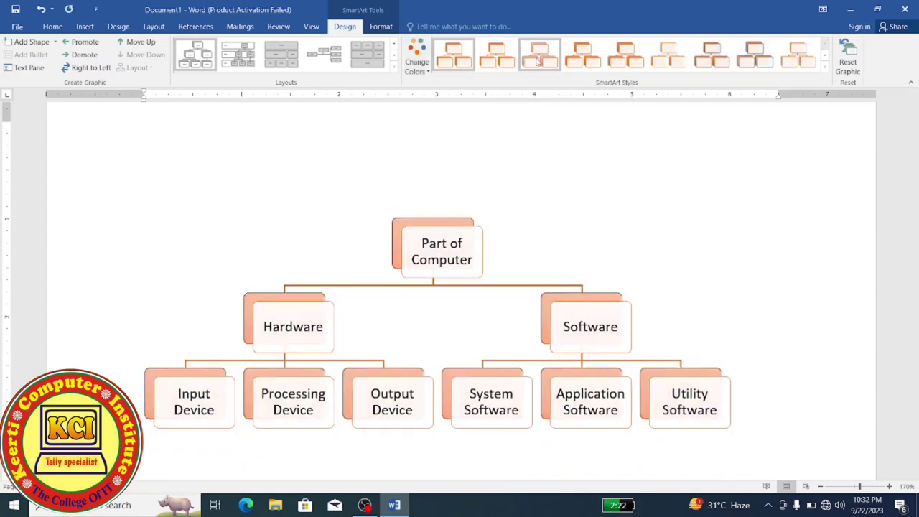
left_click(623, 58)
left_click(712, 61)
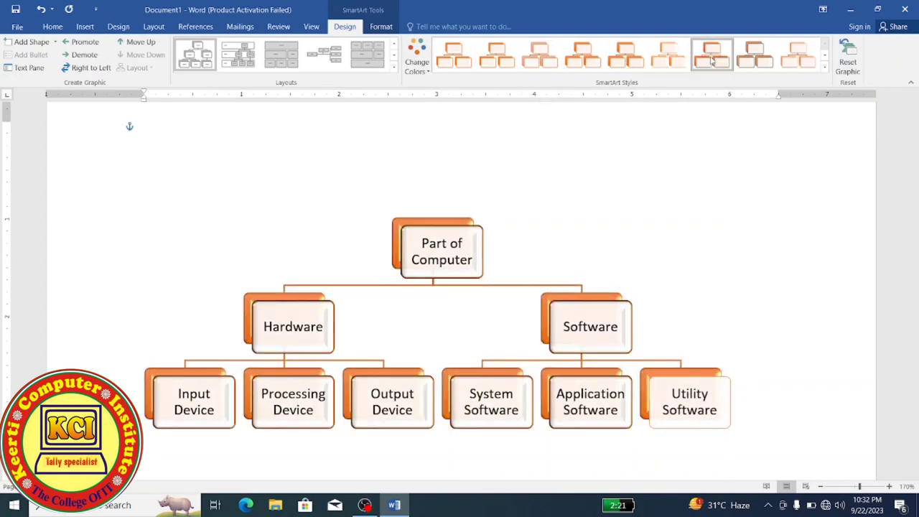
left_click(848, 57)
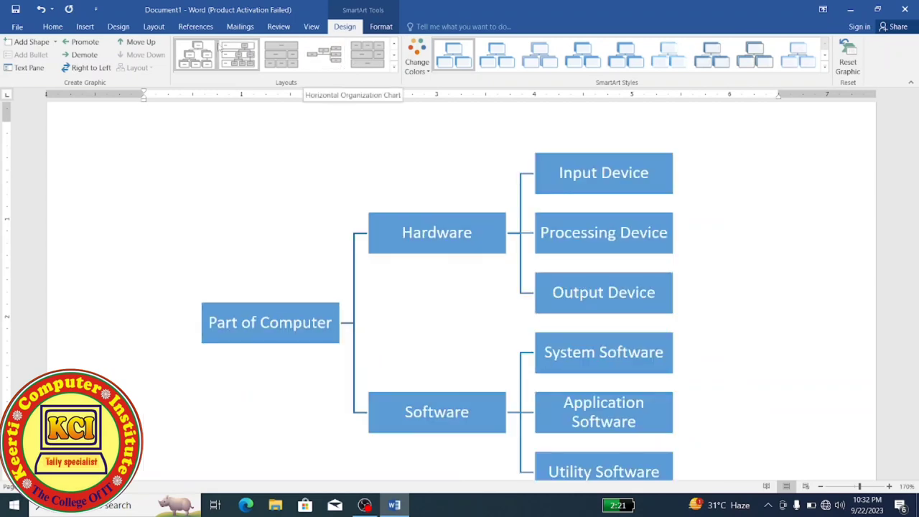
Step: Select the whole hierarchy chart and delete it from the page
left_click(89, 29)
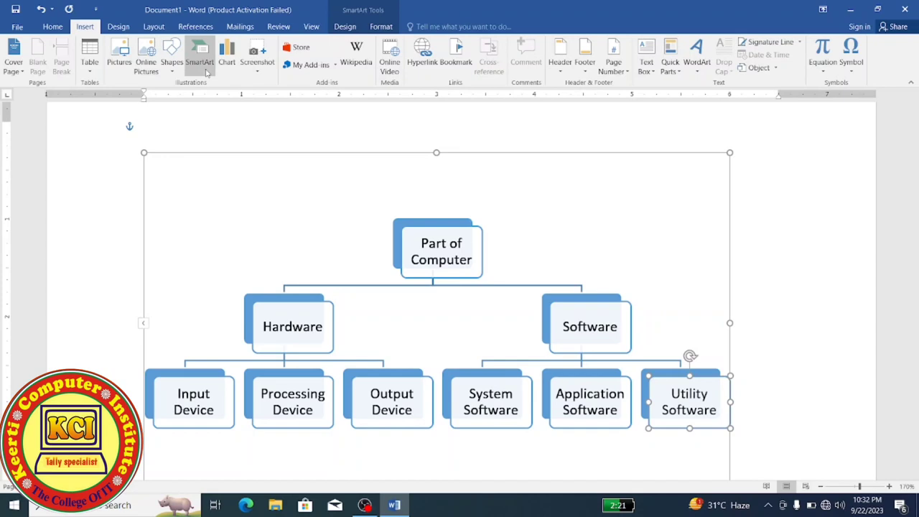
left_click(164, 154)
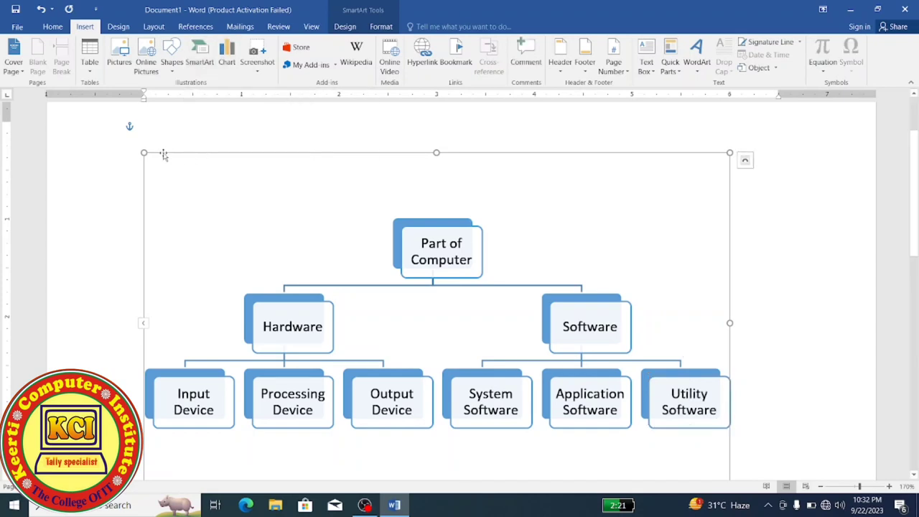
key("Delete")
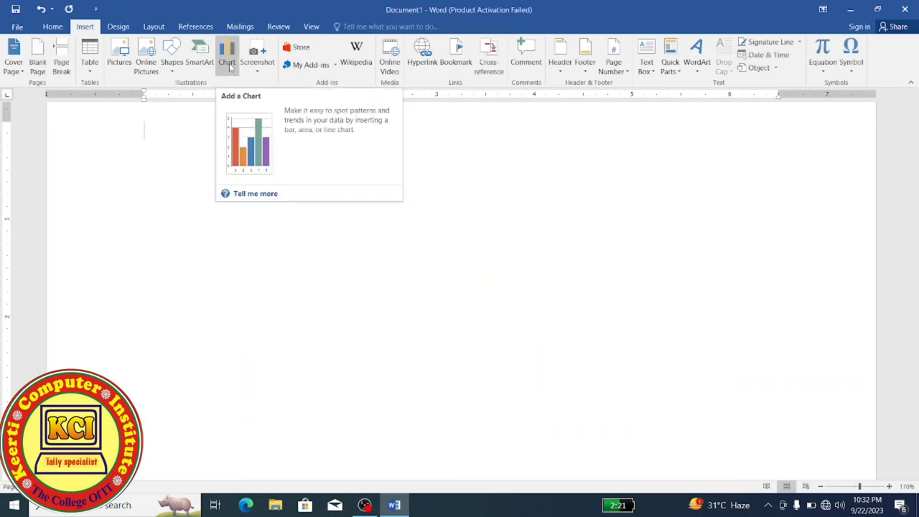
Step: Open the Insert Chart dialog from the Insert tab's Chart button
left_click(229, 66)
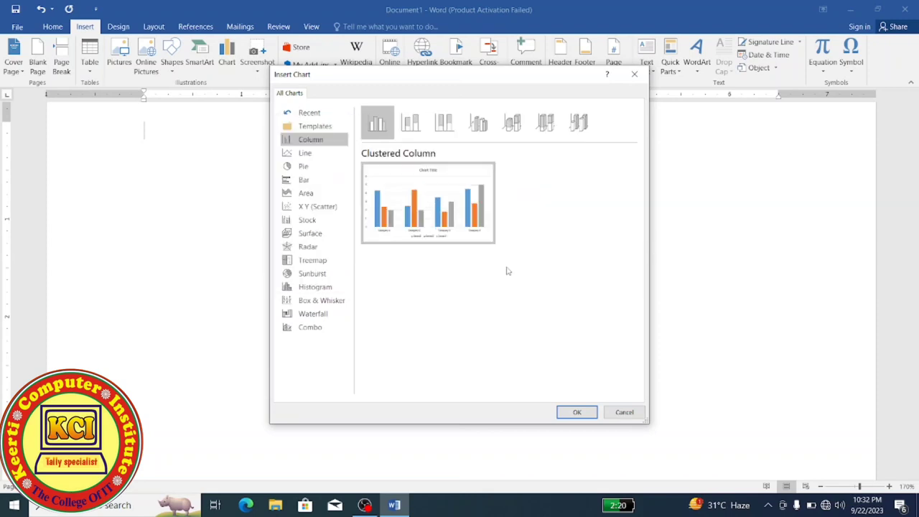
Step: Insert the Clustered Column chart, dismiss the activation warning, and reposition its data sheet window
left_click(580, 413)
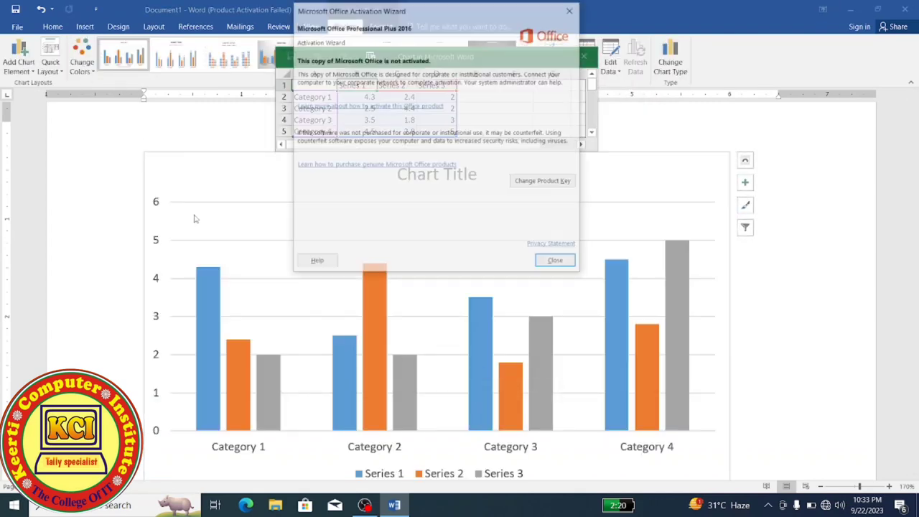
left_click(551, 265)
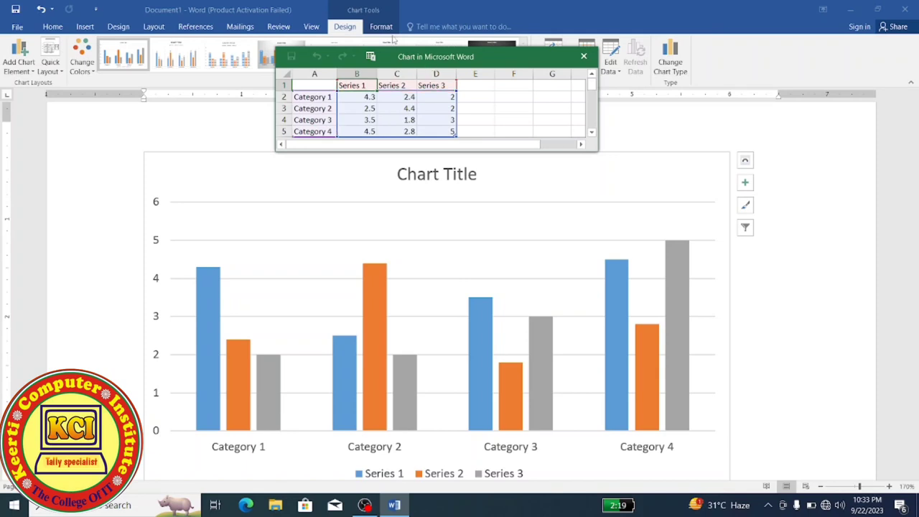
left_click(321, 87)
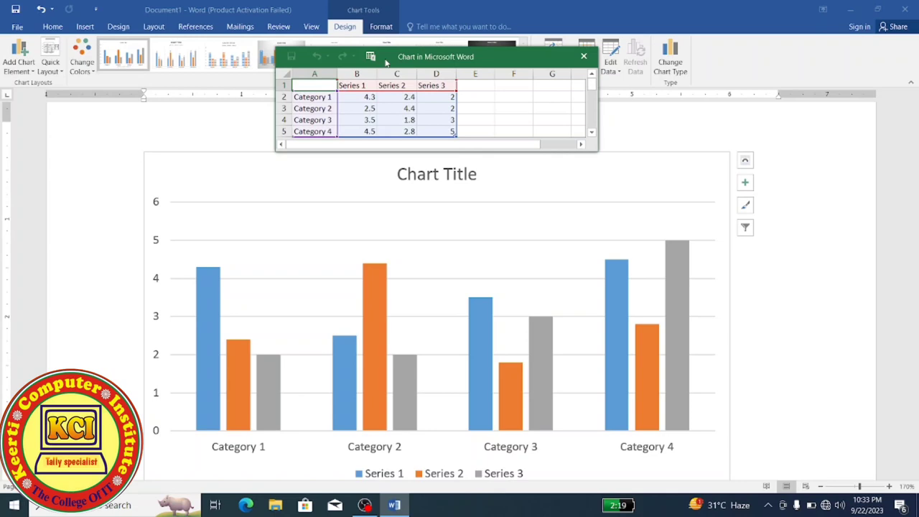
left_click_drag(385, 63, 470, 89)
mouse_move(514, 138)
left_mouse_down()
mouse_move(422, 147)
mouse_move(463, 155)
left_mouse_up()
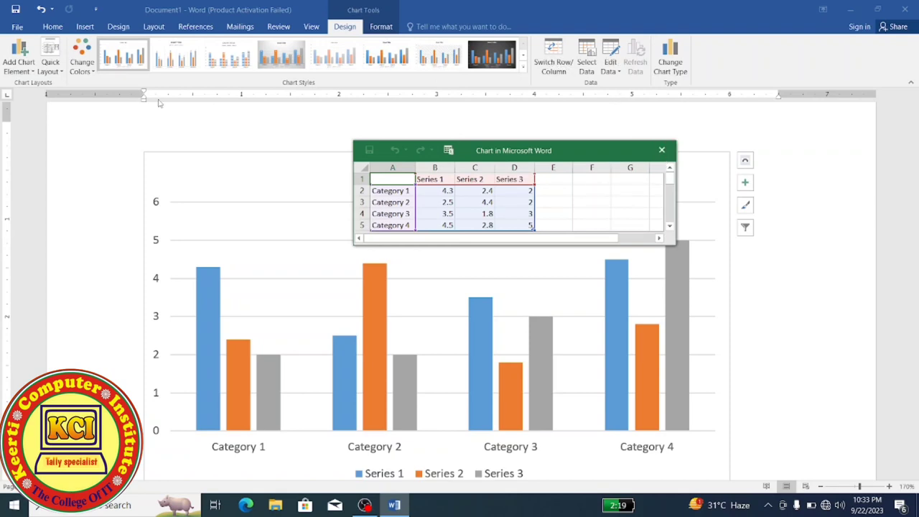
Step: Enter headings Name, Hindi, English, Math and Computer across A1:E1 of the chart data
left_click(392, 194)
left_click(392, 180)
type("Name")
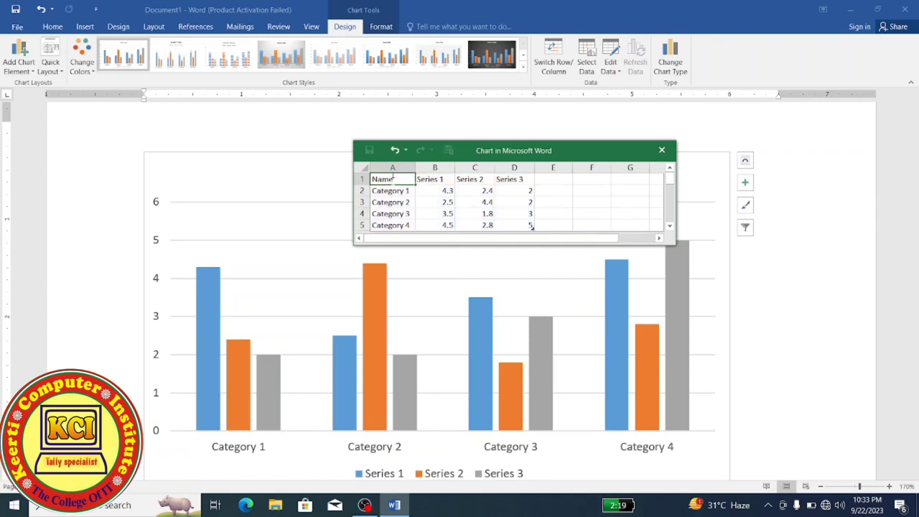
left_click(429, 179)
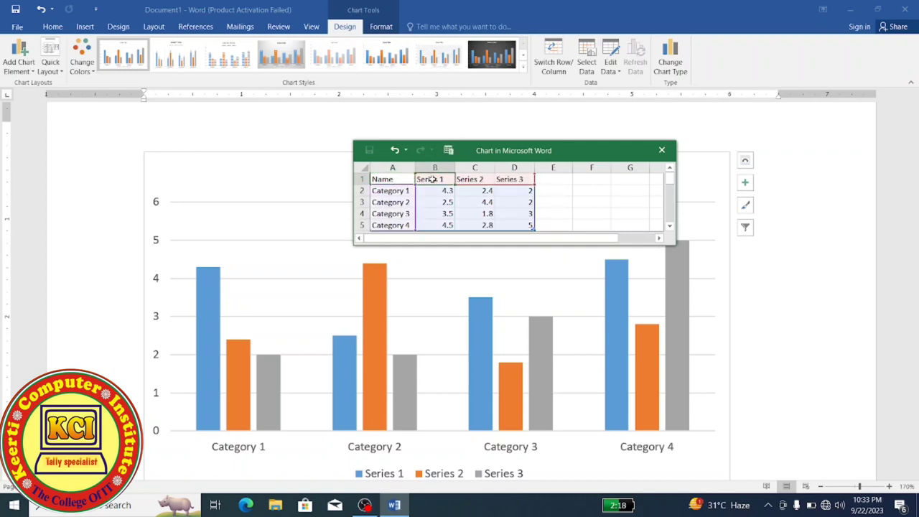
type("Hindi")
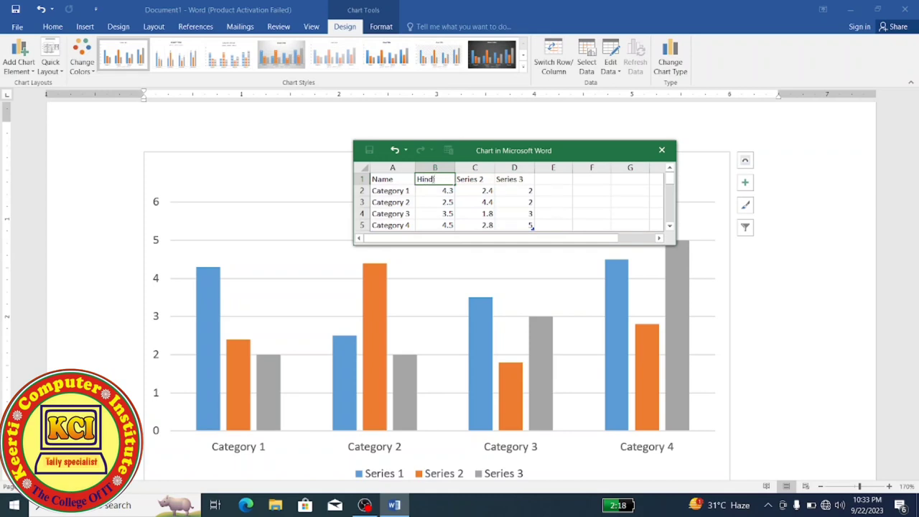
key("Tab")
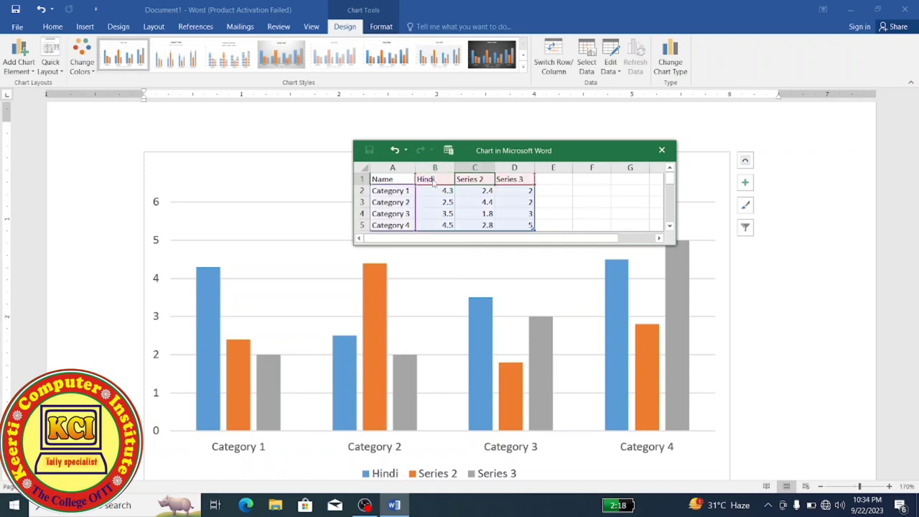
type("F")
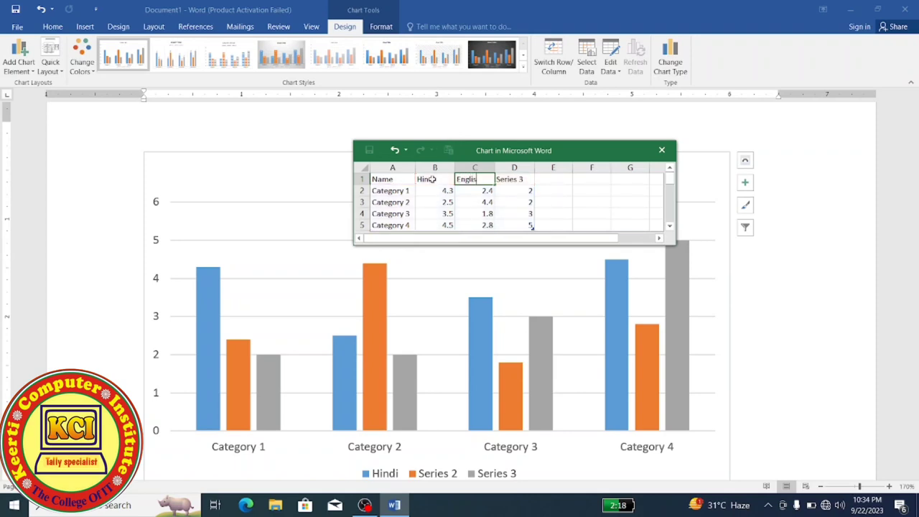
key("Tab")
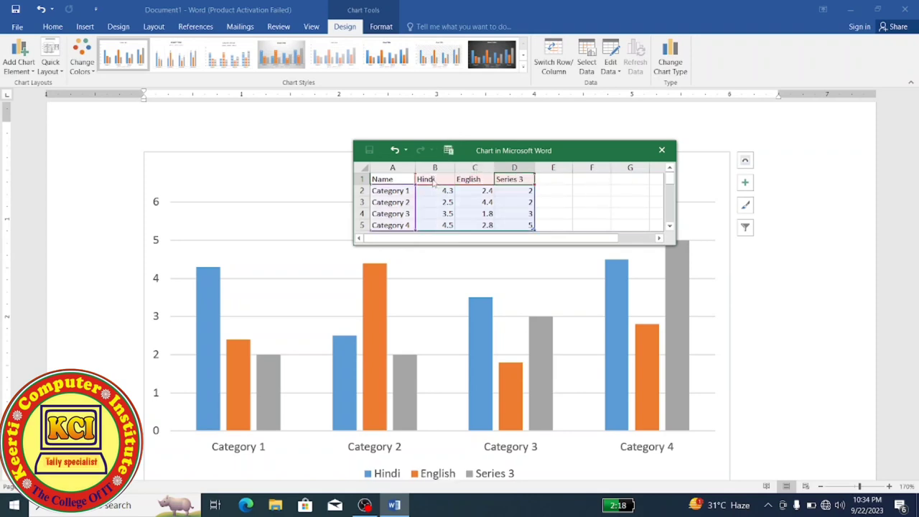
type("Math")
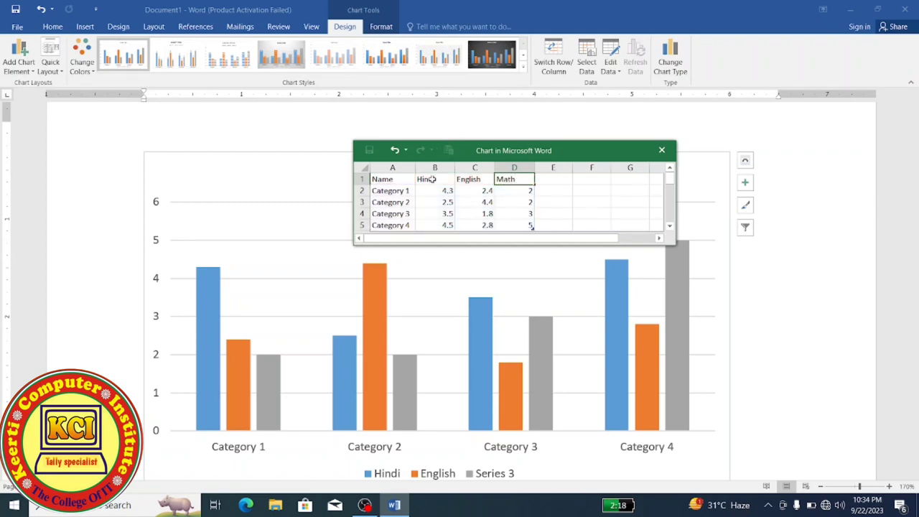
key("Tab")
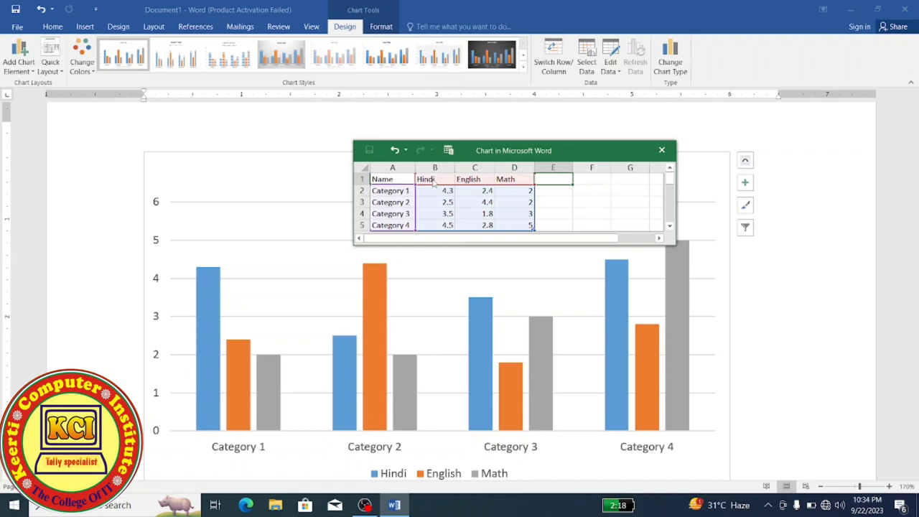
type("Computer")
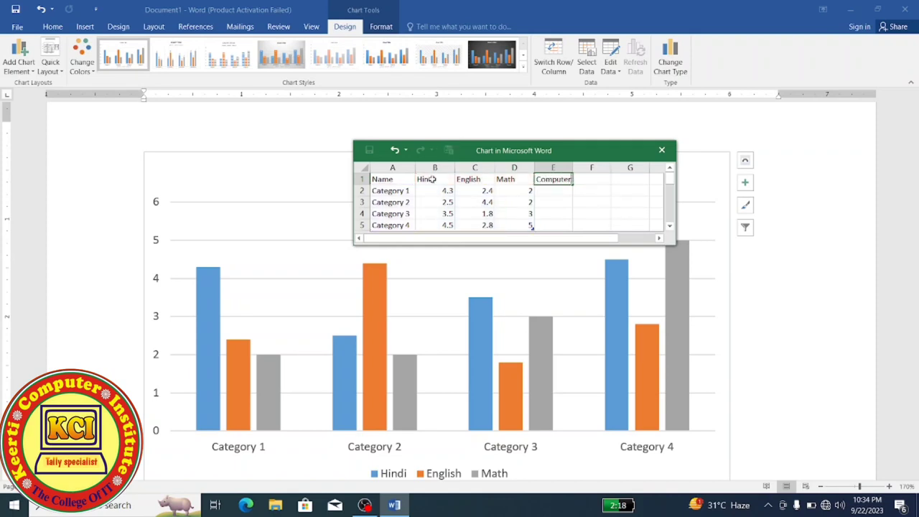
key("Return")
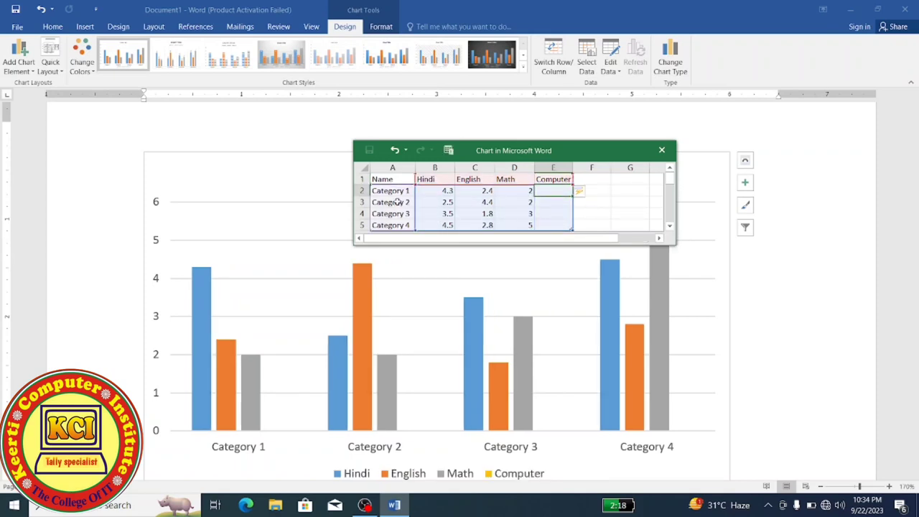
Step: Replace the first category names with the students Ramesh and Mukesh in A2:A3
left_click(387, 191)
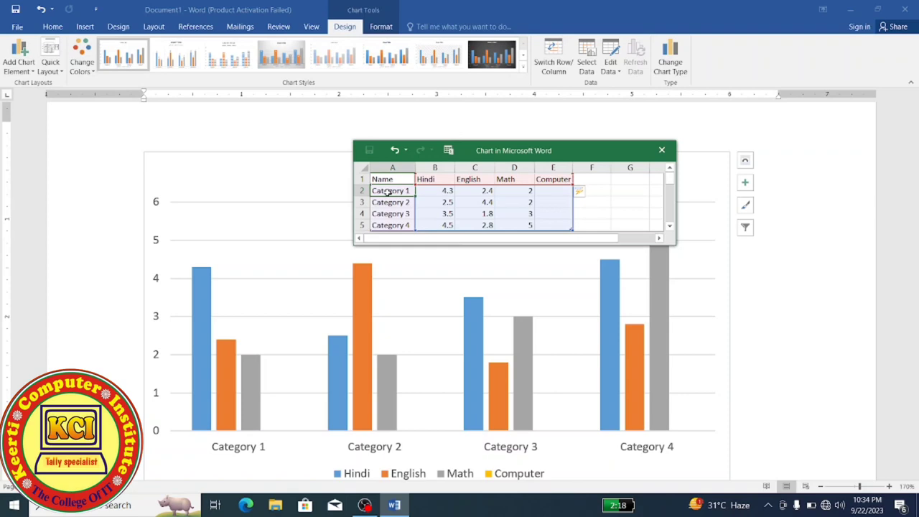
type("Ramesh")
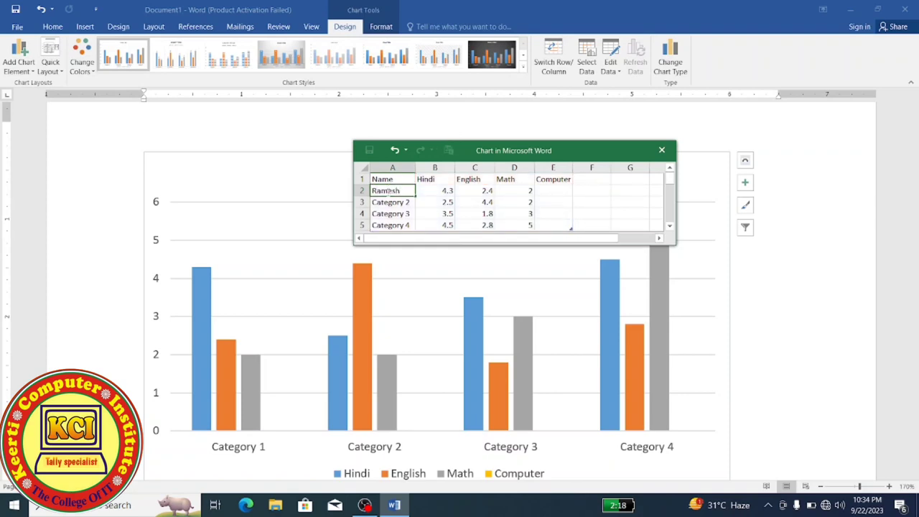
key("Return")
type("Mukesh")
key("Return")
Step: Add students Rajeev and Sonam, then enter Hindi marks 65, 67, 76 and 87
type("Rajeev")
key("Return")
type("Sonam")
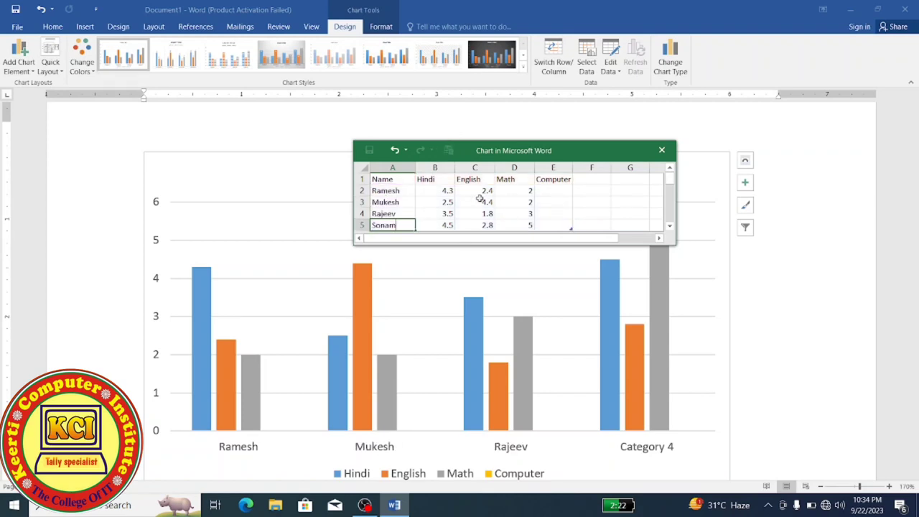
left_click(448, 191)
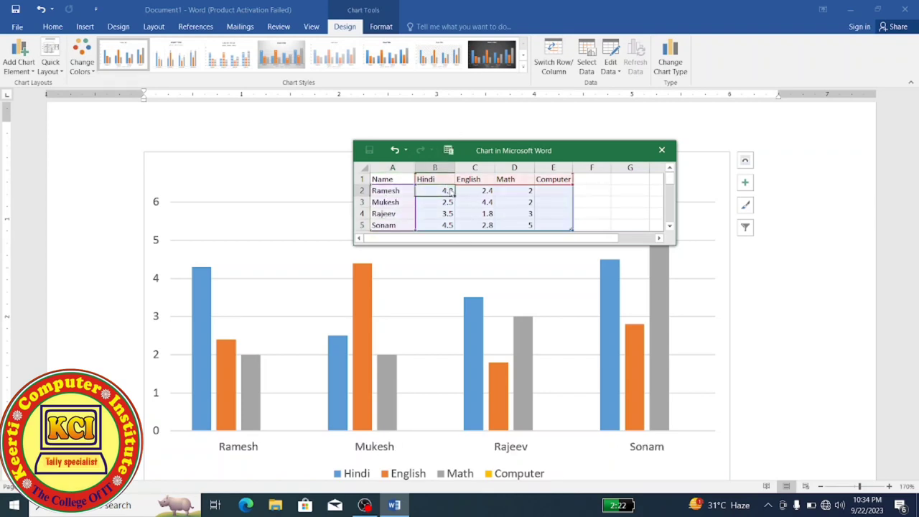
type("65")
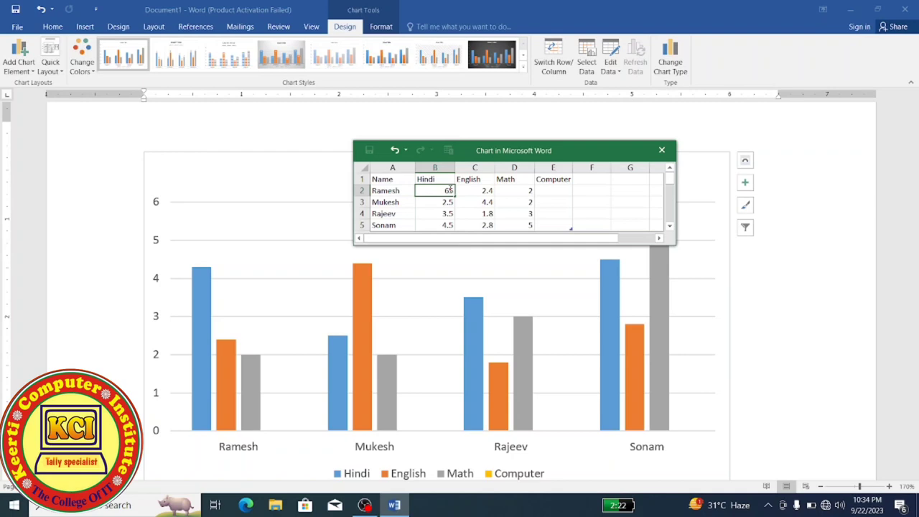
key("Return")
type("67")
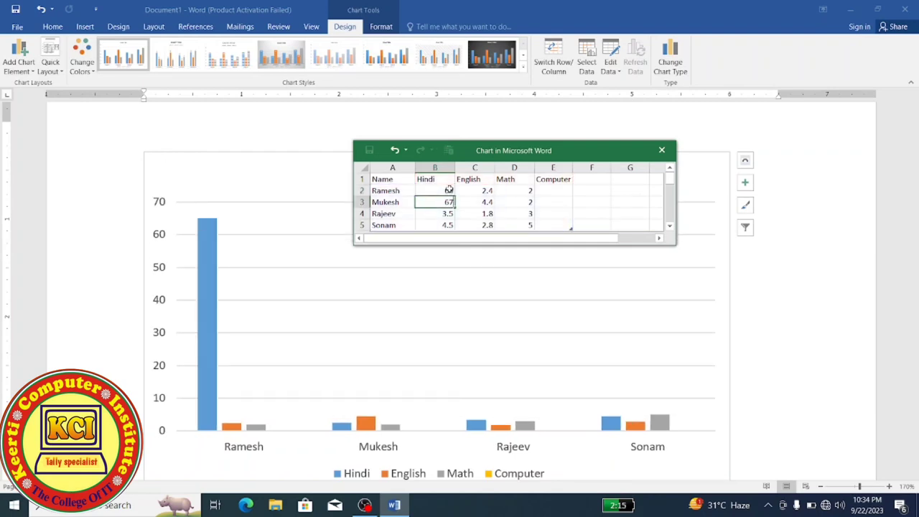
key("Return")
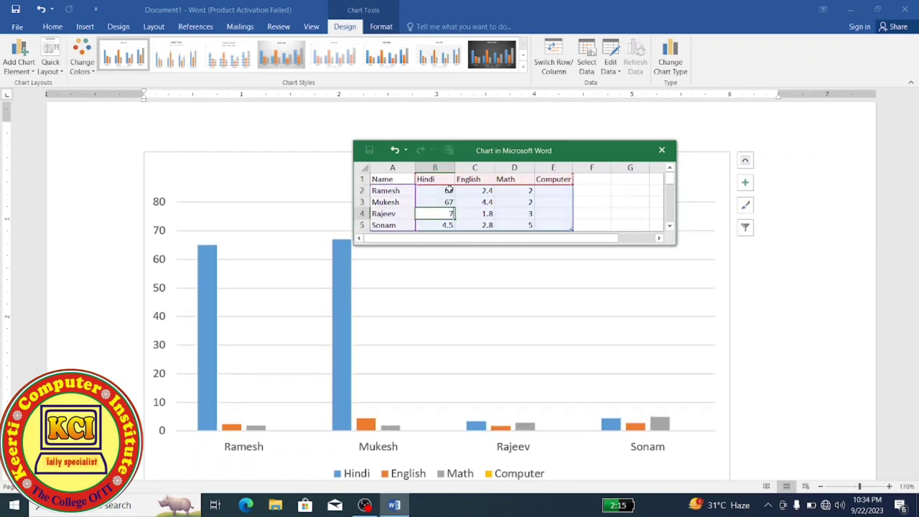
type("76")
key("Return")
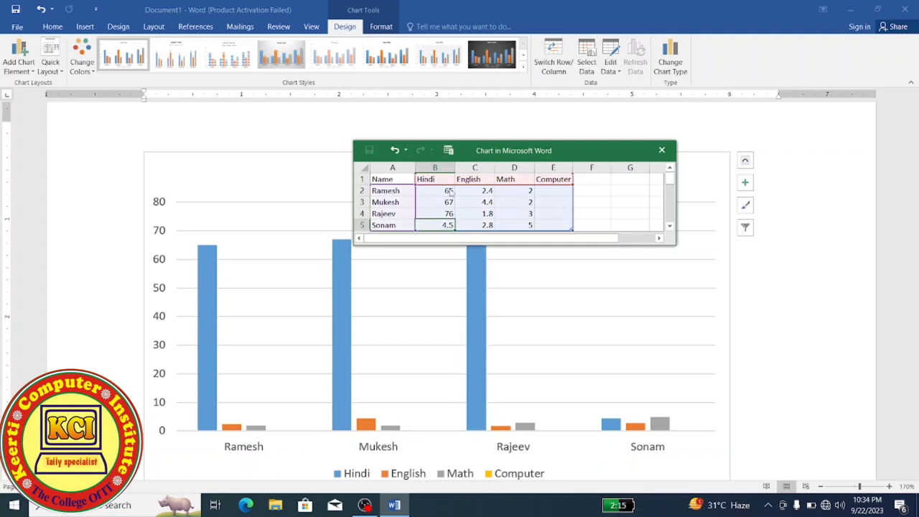
type("87")
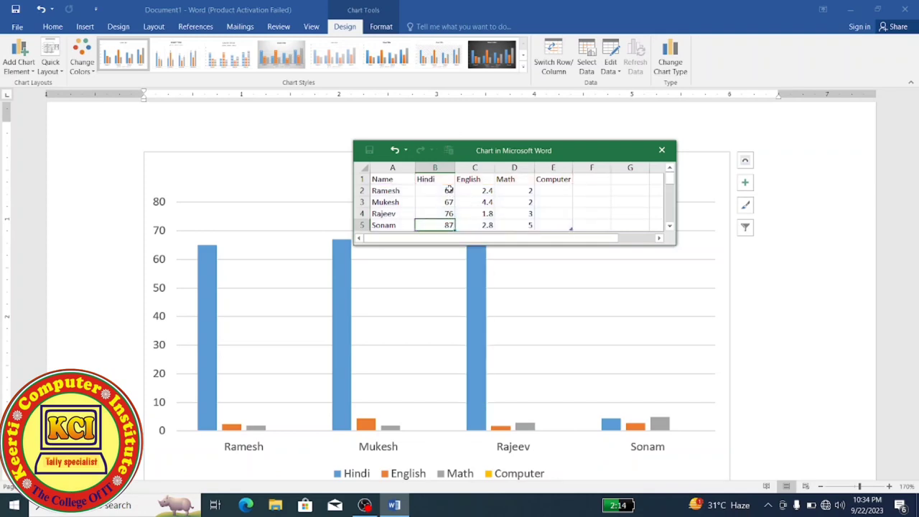
key("Up")
Step: Enter English marks 67 and 78, then head column F as 'total'
key("Right")
key("Up")
key("Up")
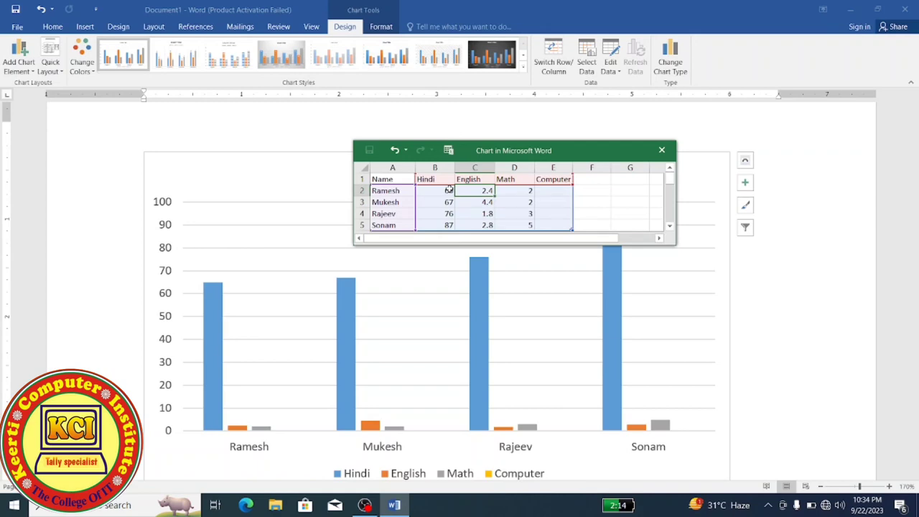
type("67")
key("Return")
type("78")
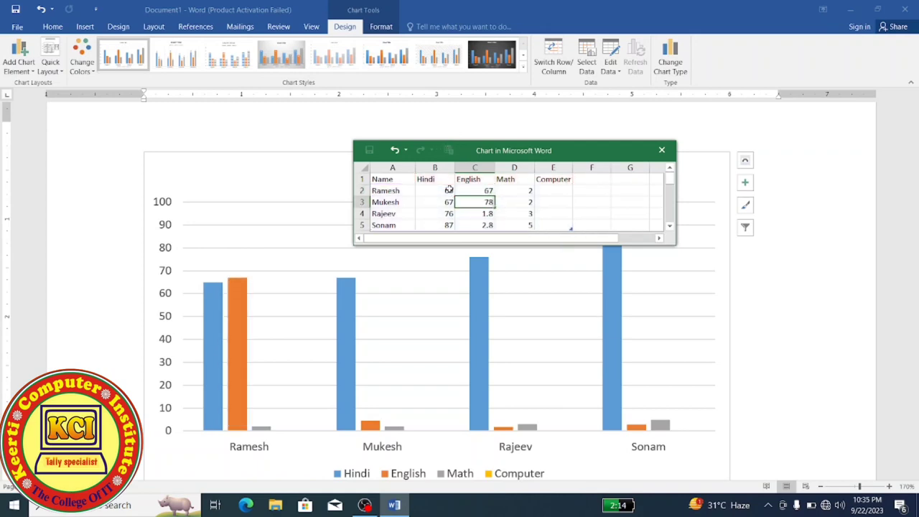
key("Return")
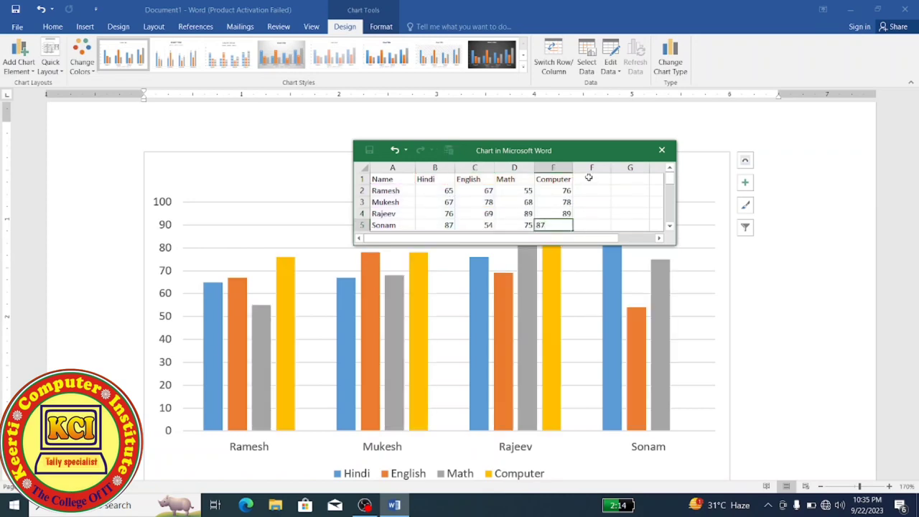
left_click(590, 179)
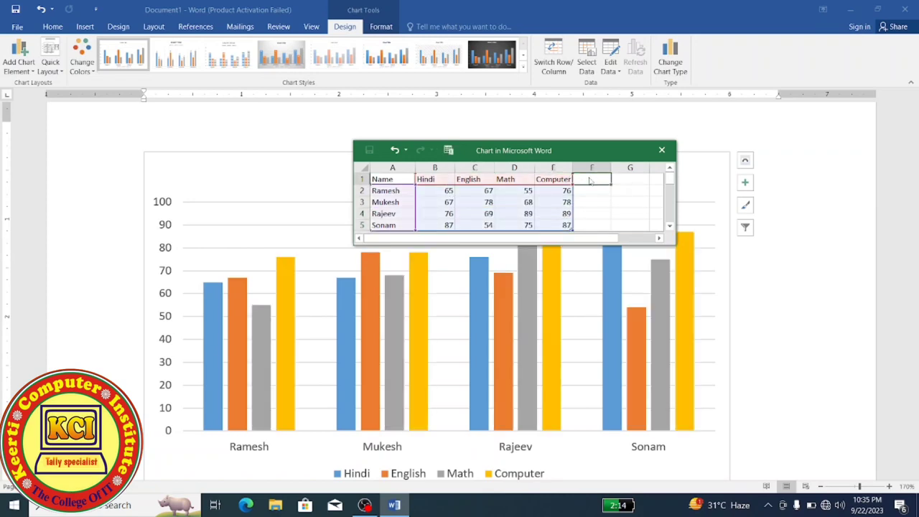
type("tota")
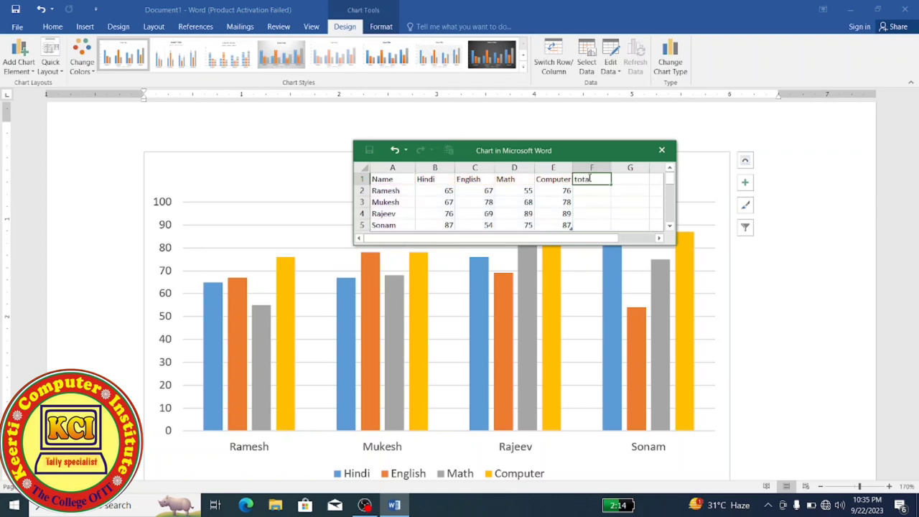
type("l")
Step: Put a SUM formula in F2 for the total column and close the chart data sheet
left_click(583, 192)
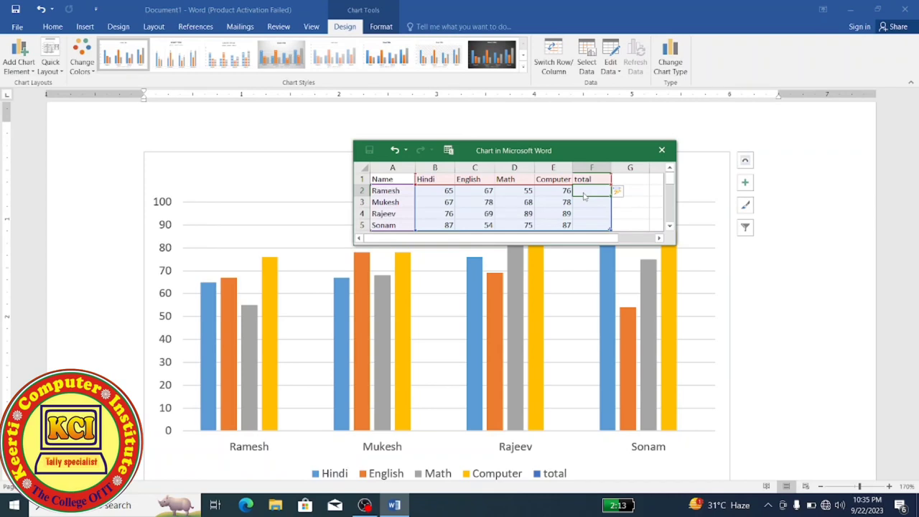
type("=sum(")
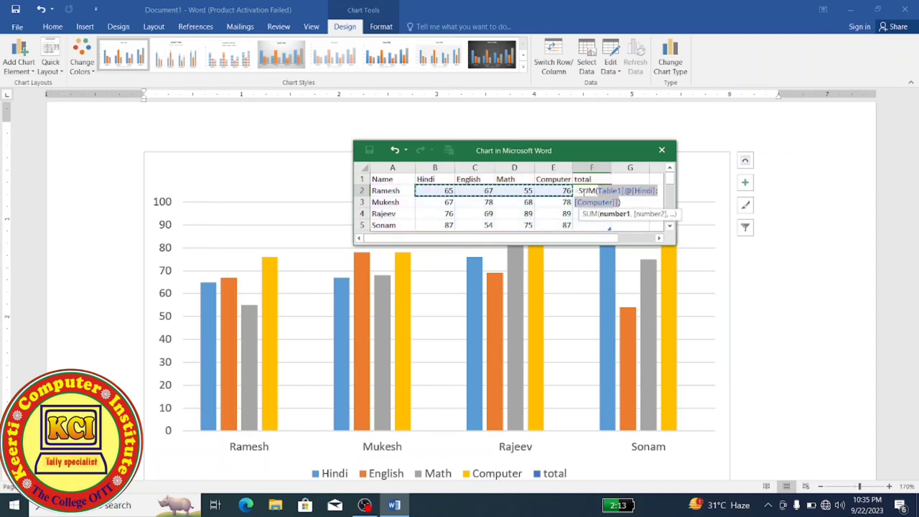
key("Return")
key("Return")
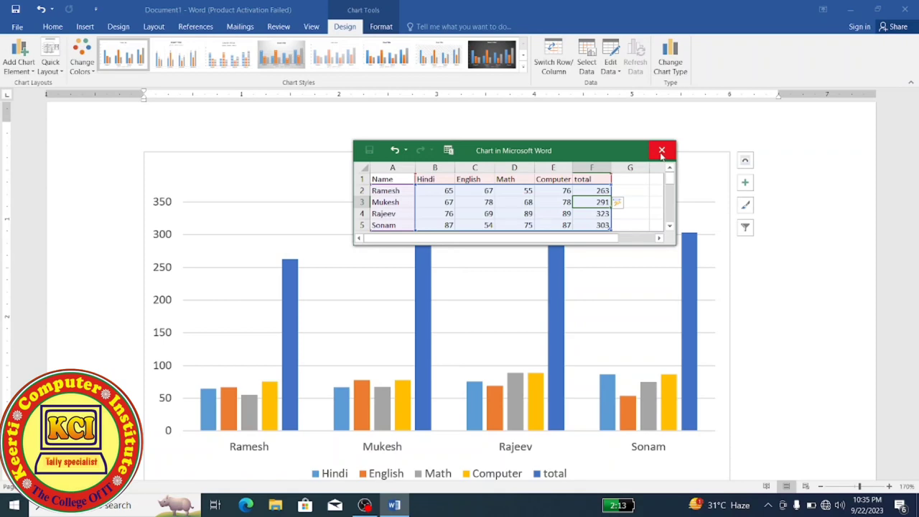
left_click(661, 151)
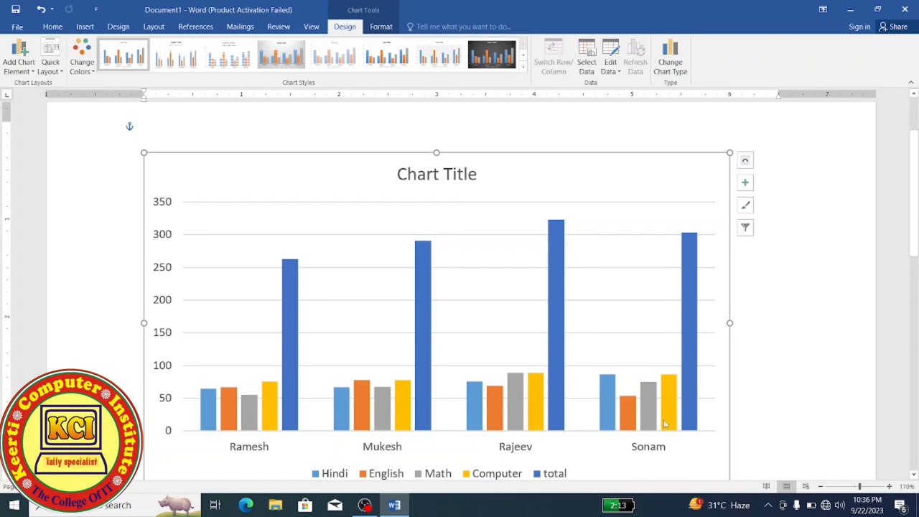
Step: Add a primary horizontal axis title beneath the student names on the column chart
left_click_drag(915, 194, 918, 209)
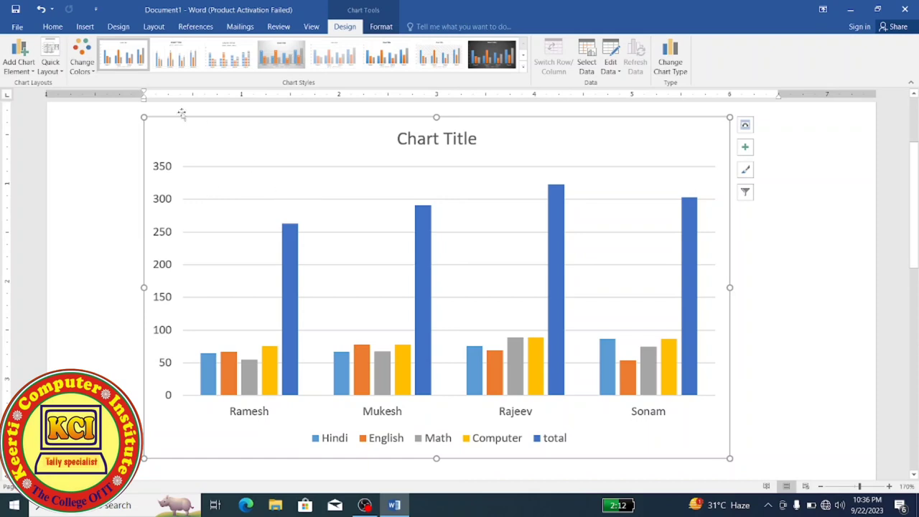
left_click(33, 73)
mouse_move(33, 102)
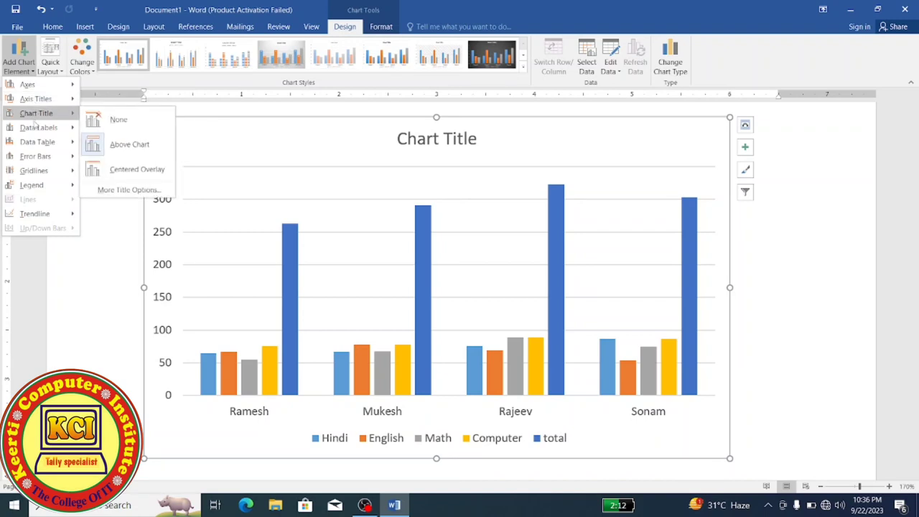
mouse_move(38, 141)
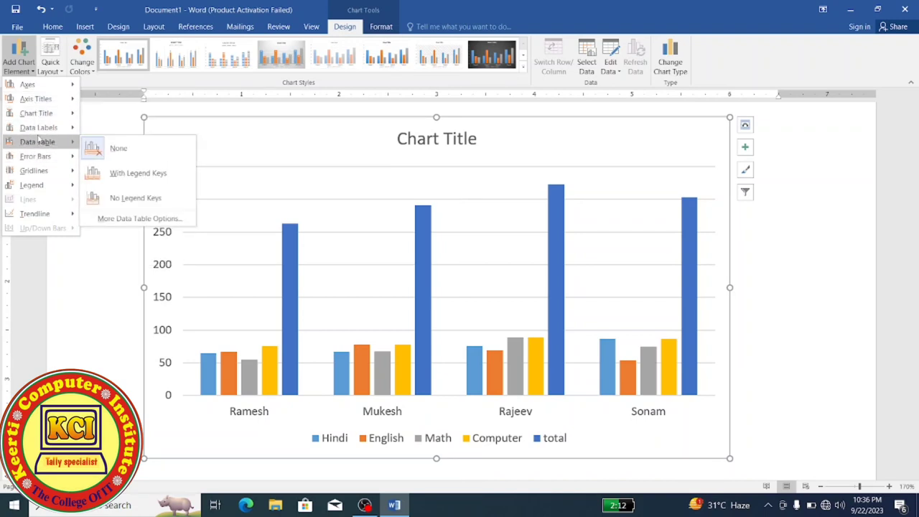
mouse_move(39, 87)
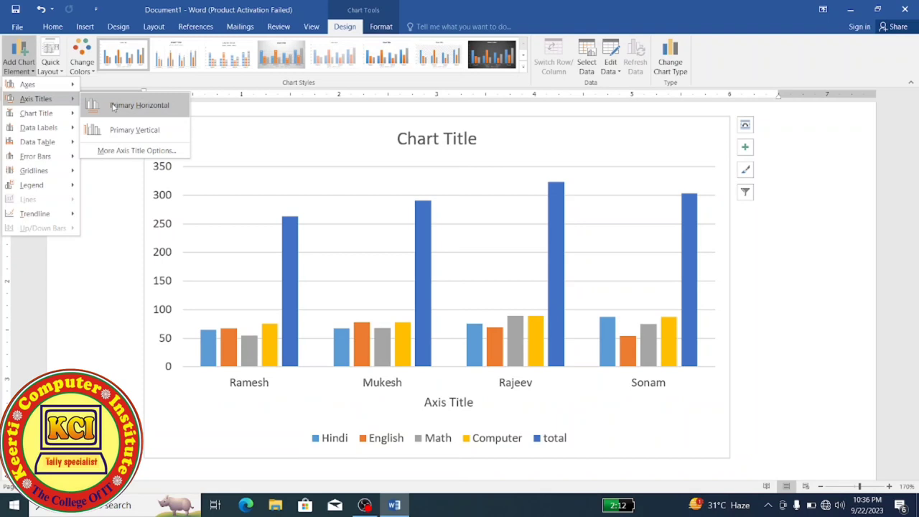
left_click(113, 107)
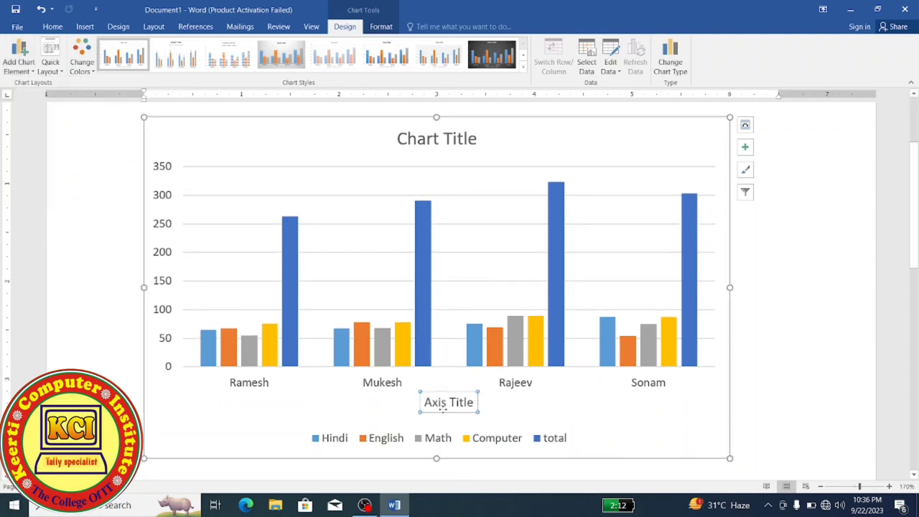
Step: Place the chart legend on the right side of the chart
left_click(33, 76)
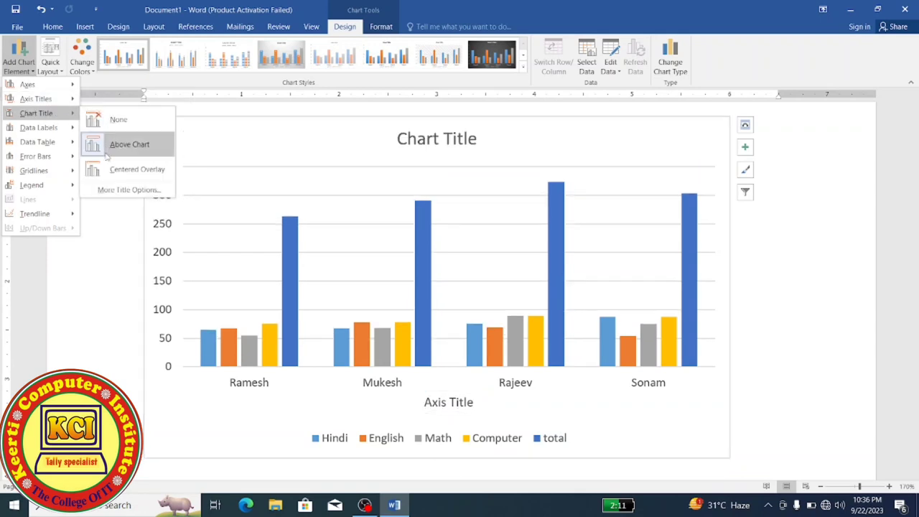
mouse_move(61, 129)
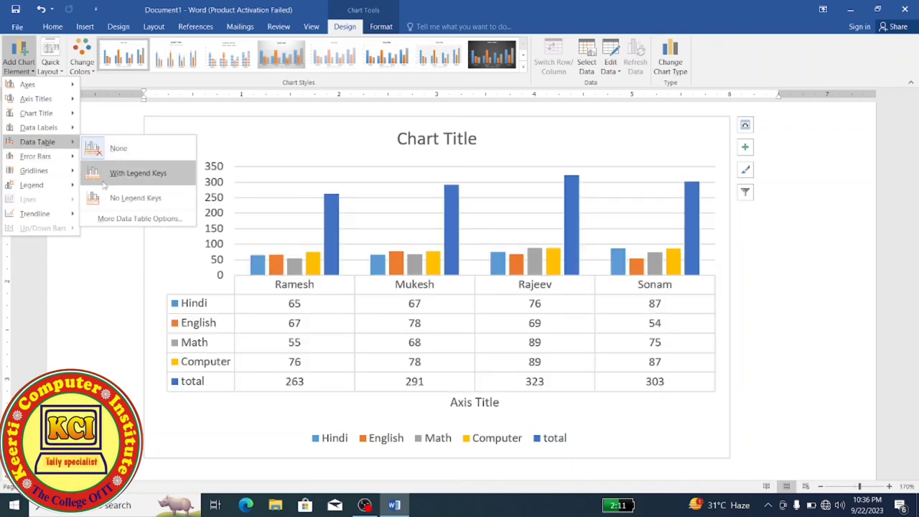
mouse_move(48, 158)
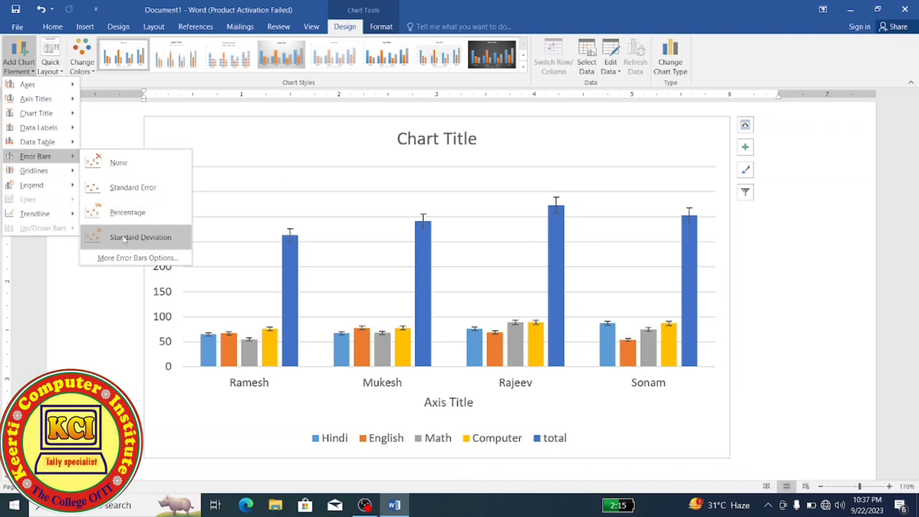
mouse_move(36, 213)
mouse_move(43, 186)
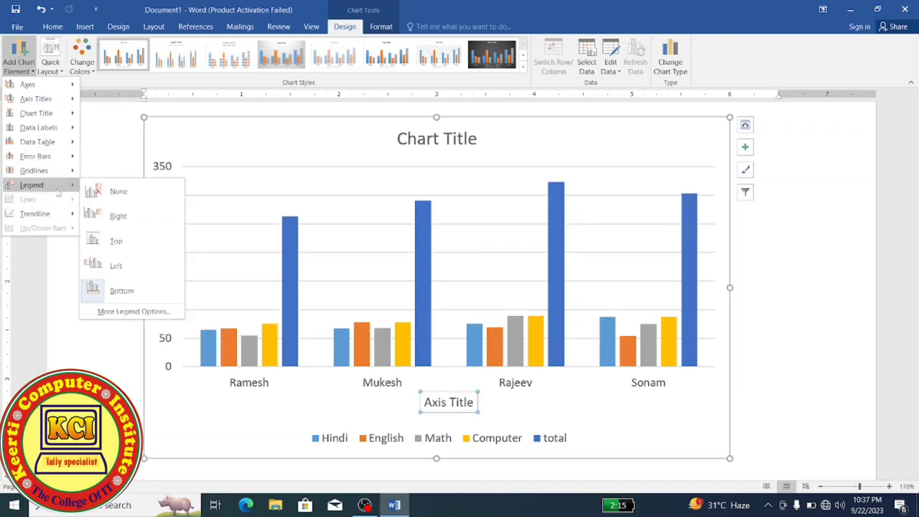
left_click(101, 224)
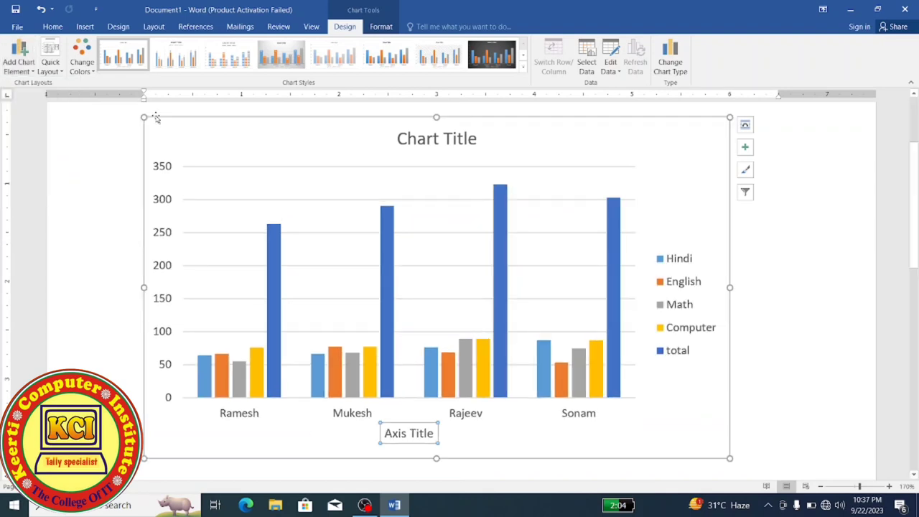
Step: Apply Quick Layout 7 and a plain chart style with dark value labels on every column
left_click(51, 59)
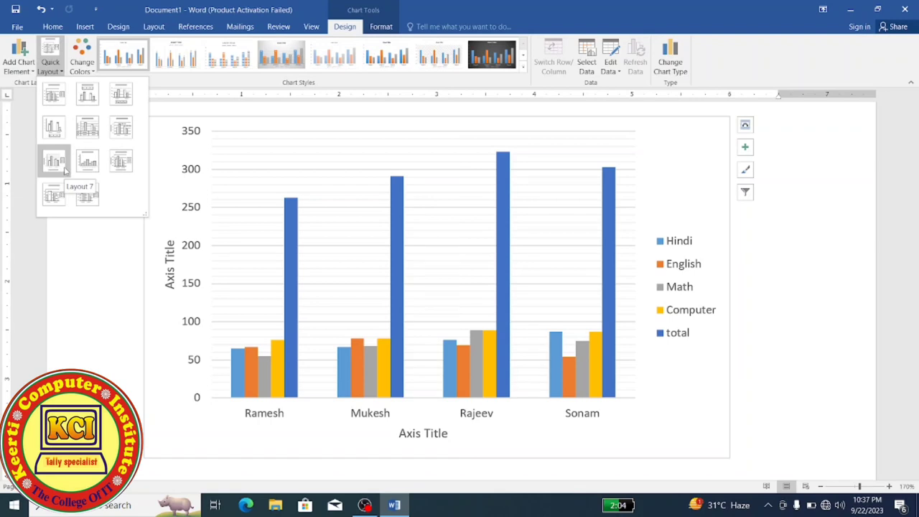
left_click(64, 165)
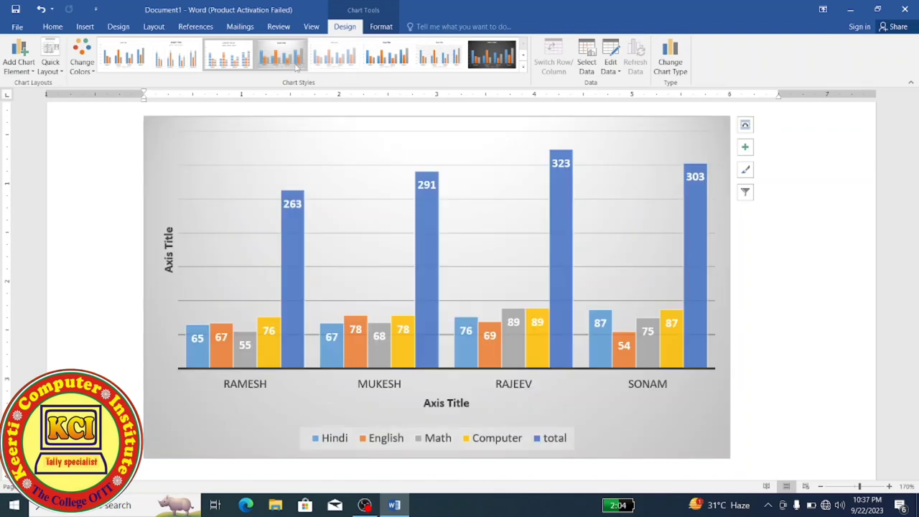
left_click(295, 66)
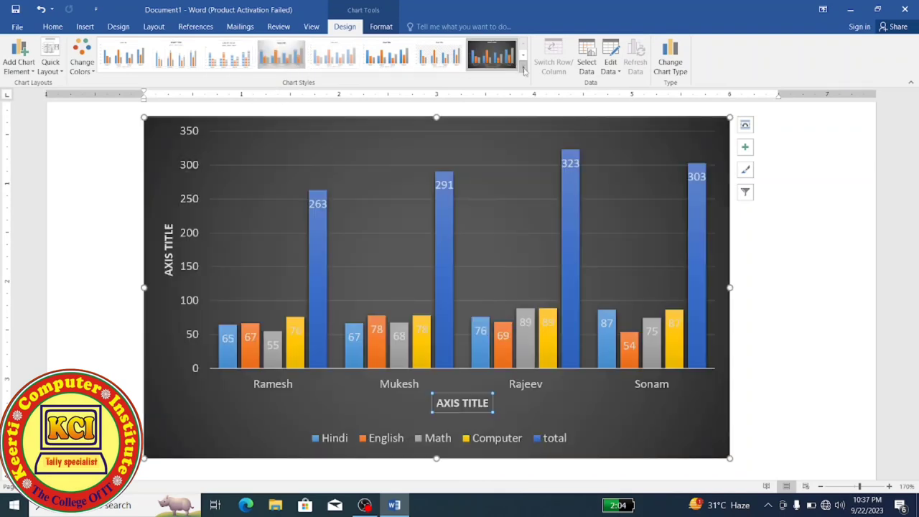
left_click(522, 66)
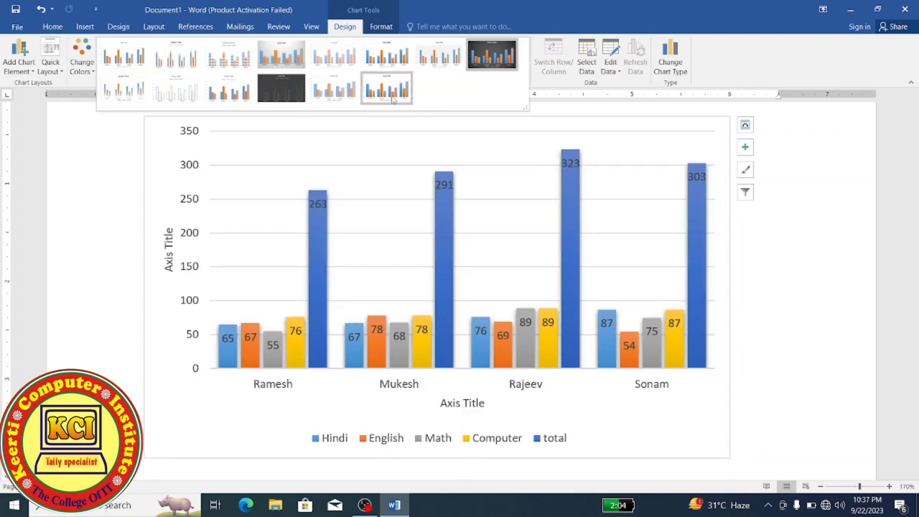
left_click(393, 100)
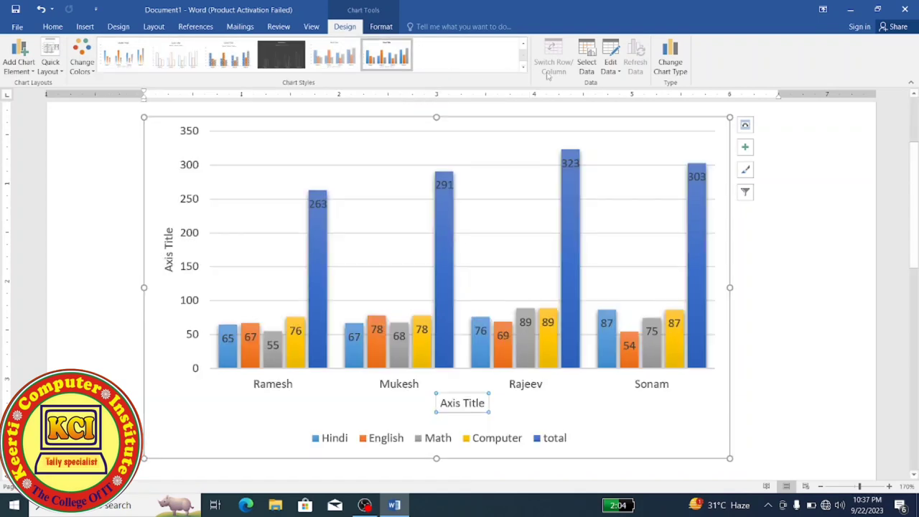
Step: Switch the chart's rows and columns so subjects group the columns and students become series
left_click(590, 63)
left_click(590, 63)
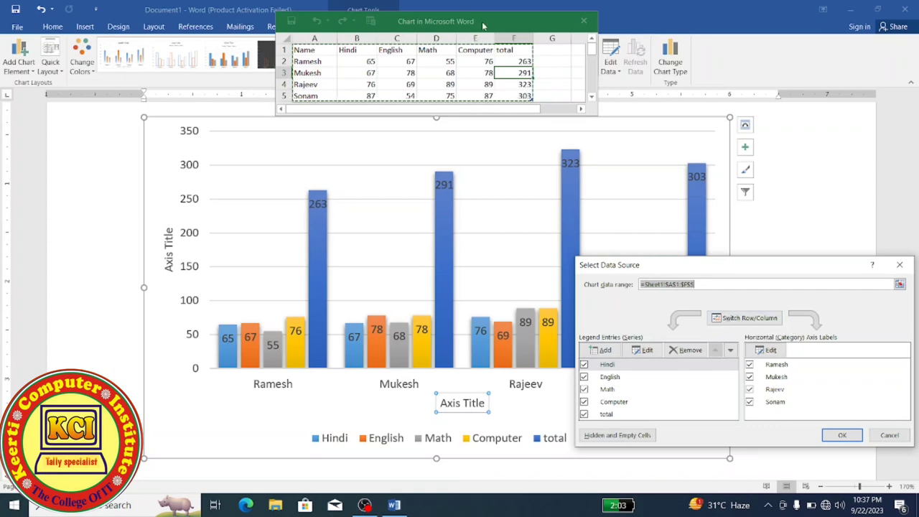
left_click_drag(482, 26, 400, 117)
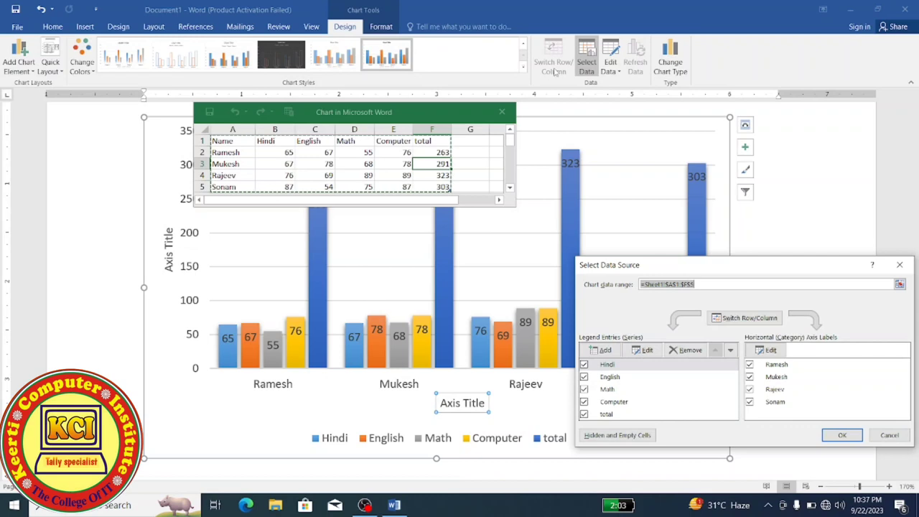
left_click(747, 325)
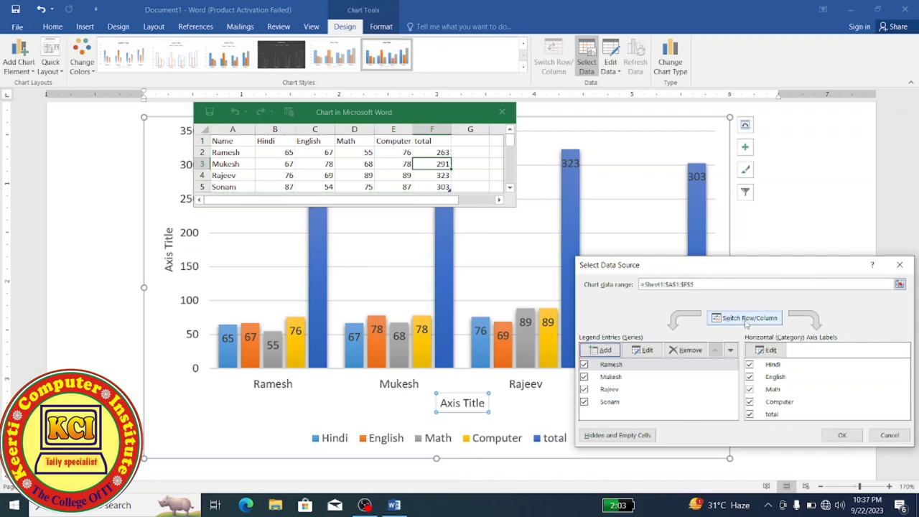
left_click(838, 436)
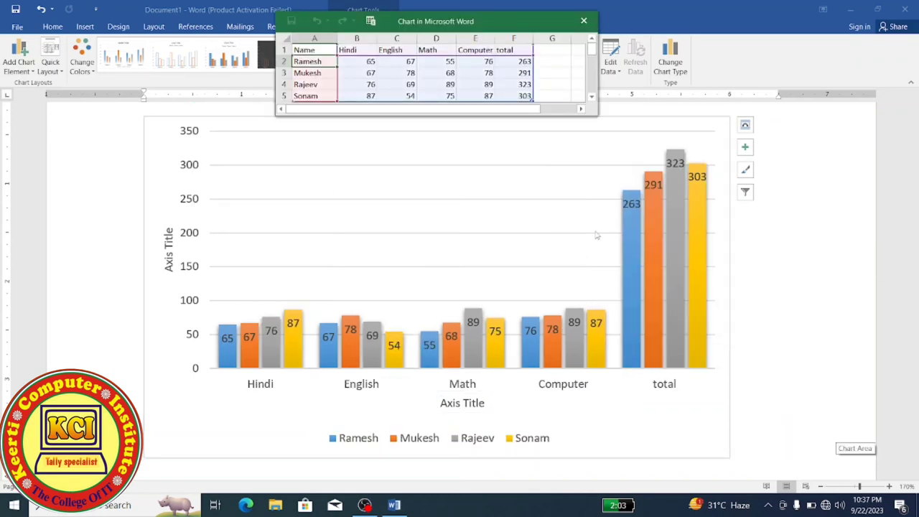
left_click(582, 22)
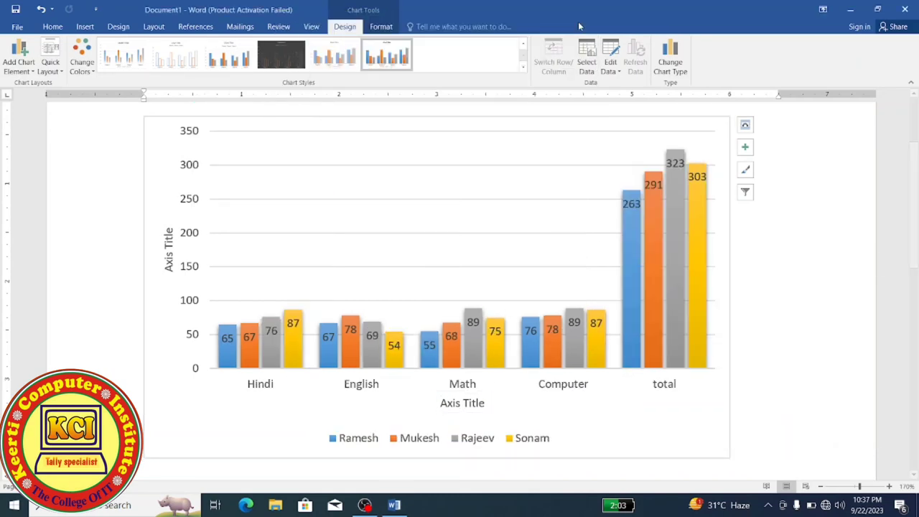
left_click(610, 66)
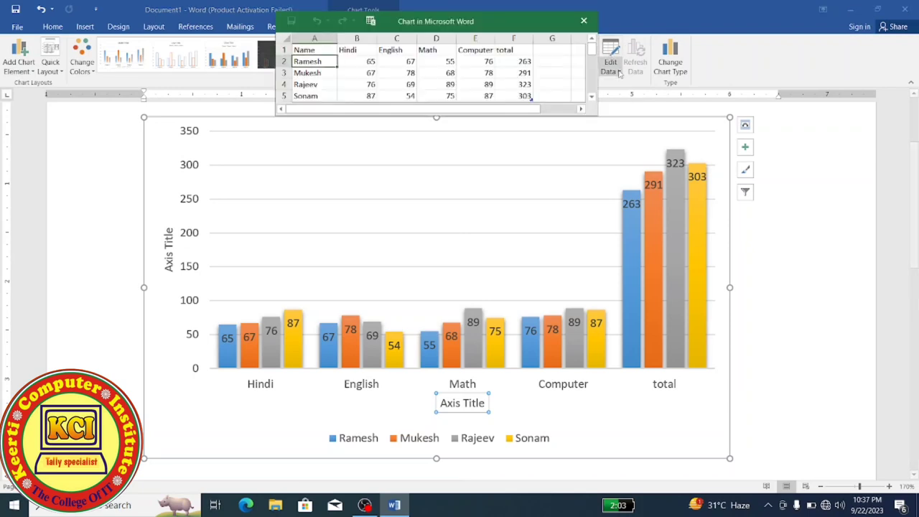
left_click(554, 262)
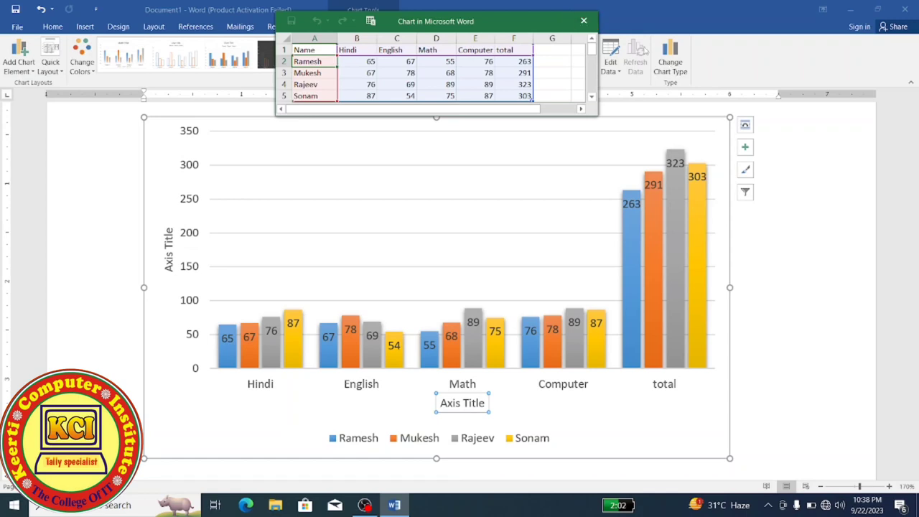
left_click(583, 20)
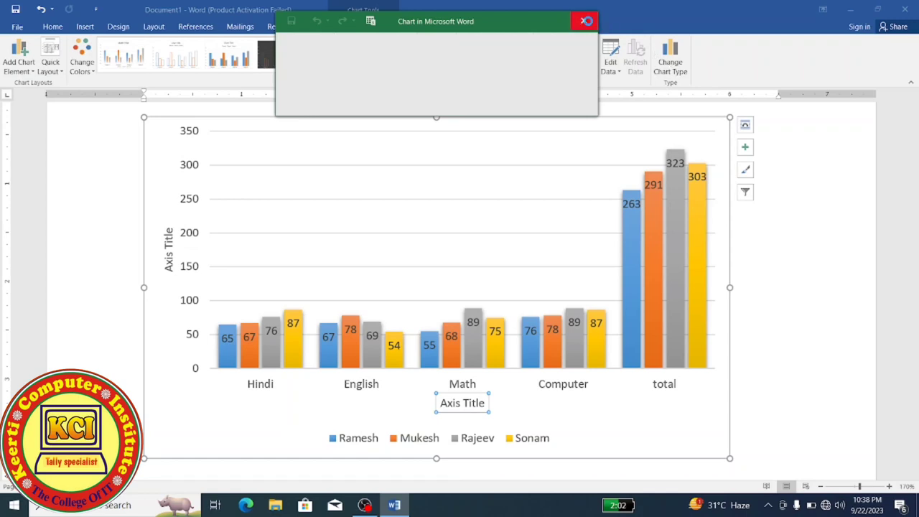
Step: Convert the column chart to a pie chart of Hindi, English, Math, Computer marks and total
left_click(670, 70)
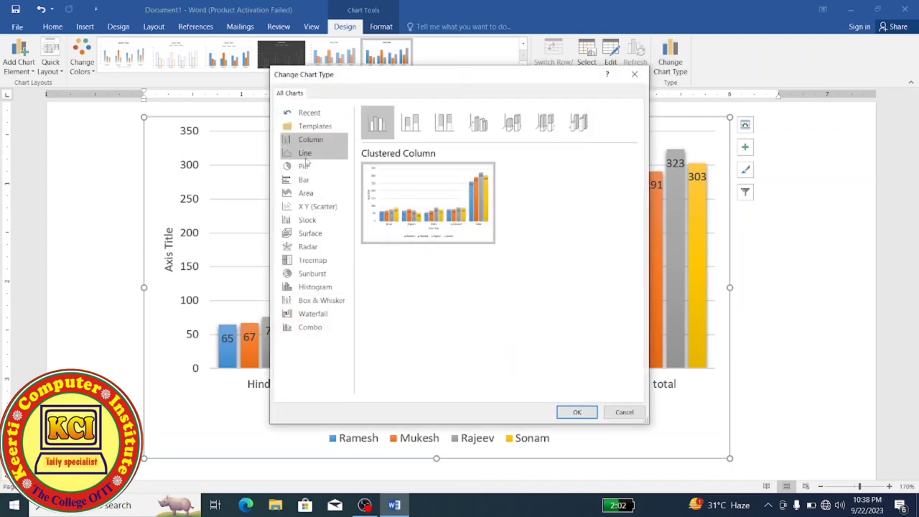
left_click(304, 168)
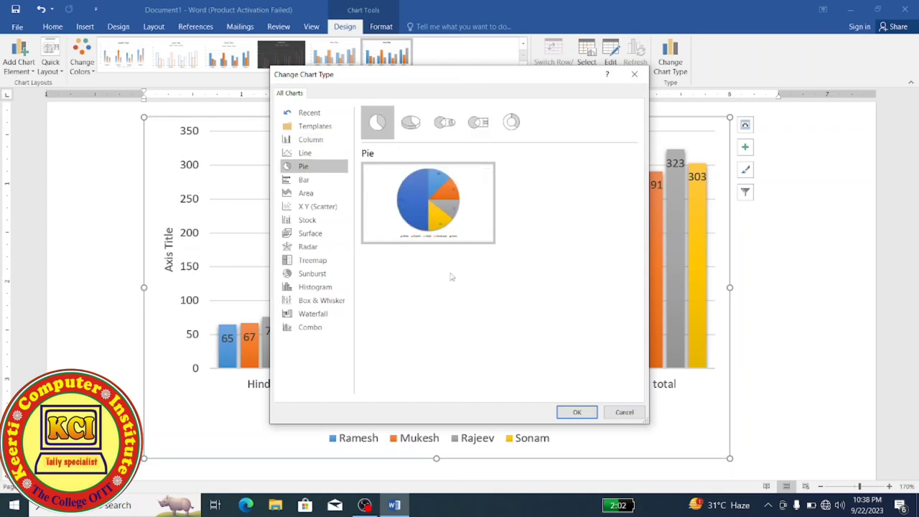
left_click(585, 412)
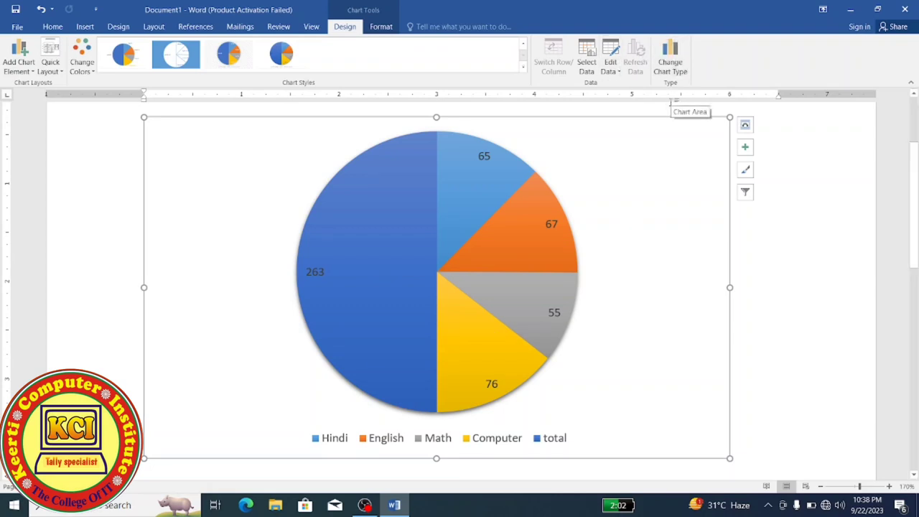
left_click(289, 64)
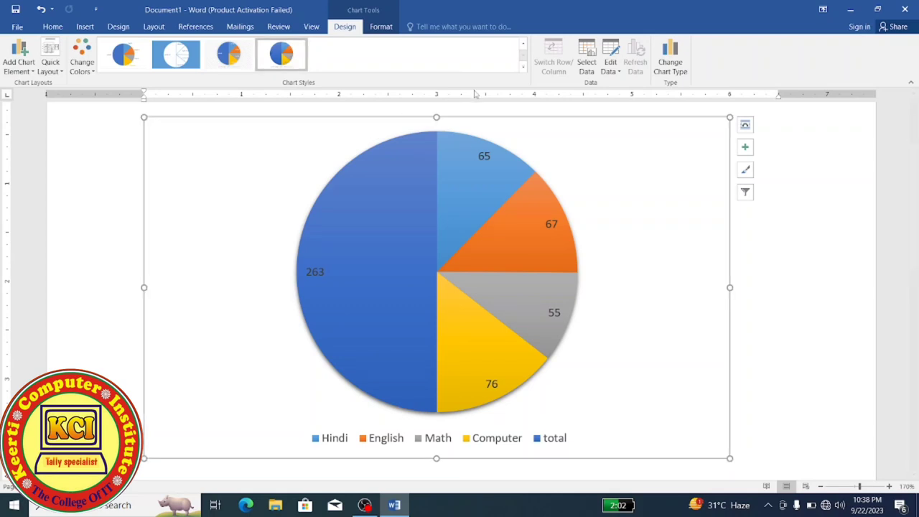
left_click(381, 27)
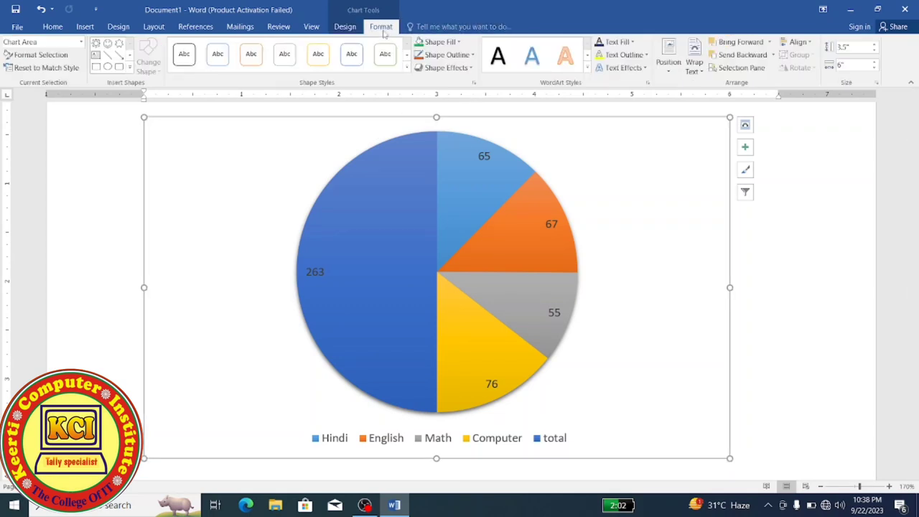
Step: Fill the pie chart's chart area with the papyrus parchment texture
left_click(81, 42)
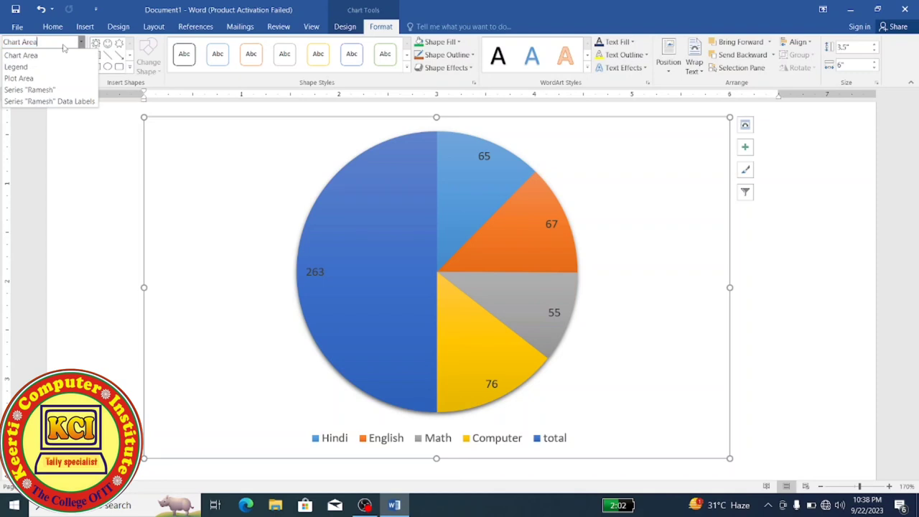
left_click(21, 55)
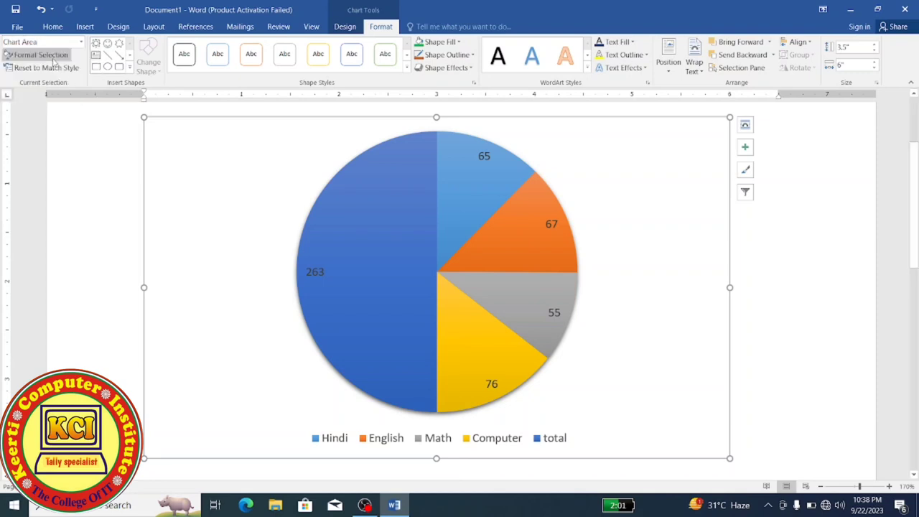
left_click(42, 56)
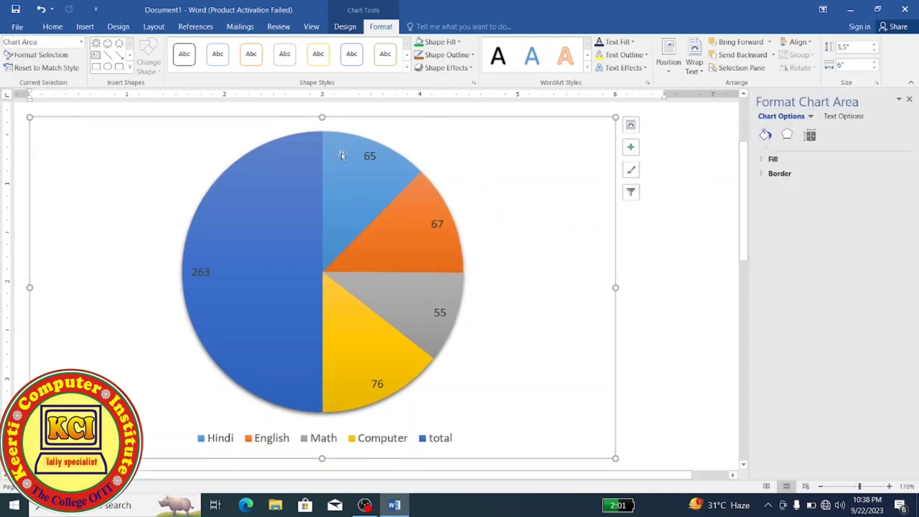
left_click(775, 160)
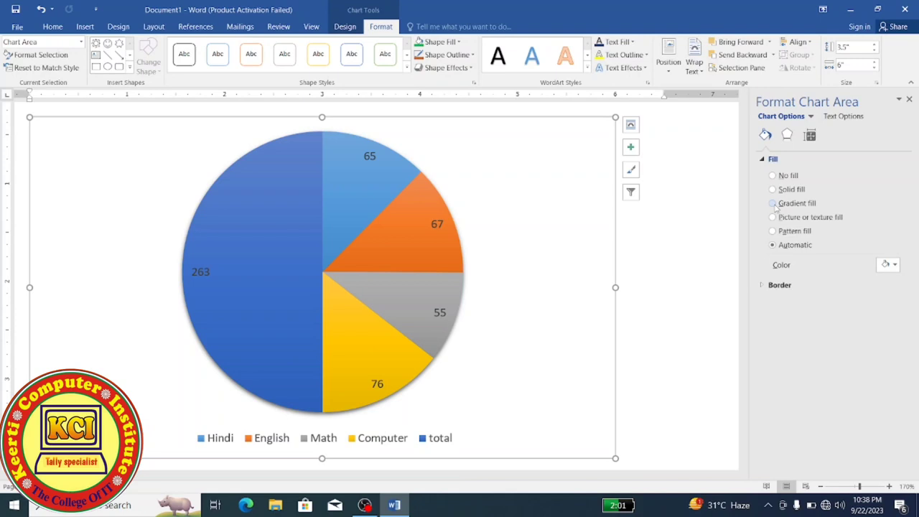
left_click(773, 218)
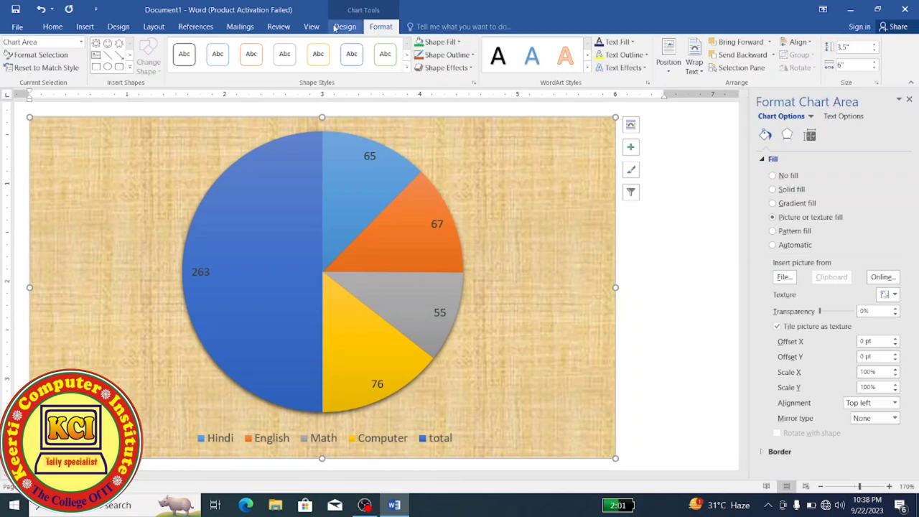
left_click(908, 100)
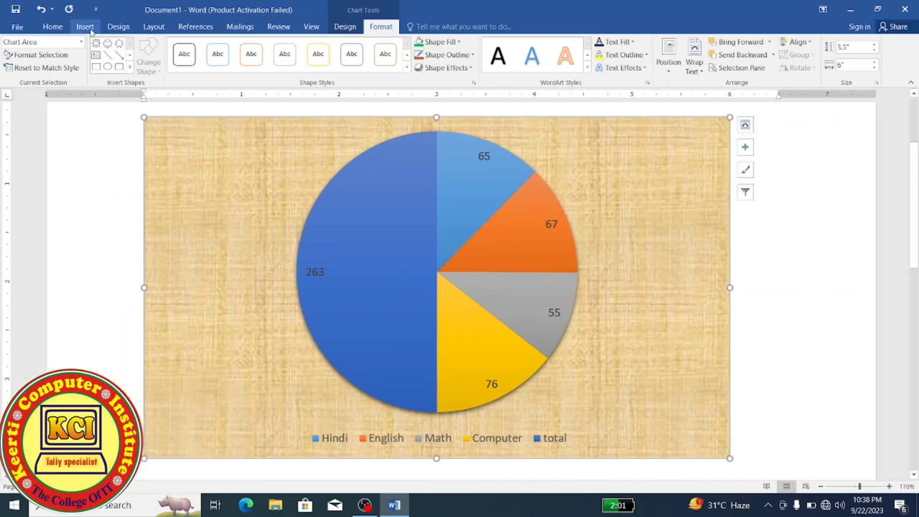
left_click(86, 28)
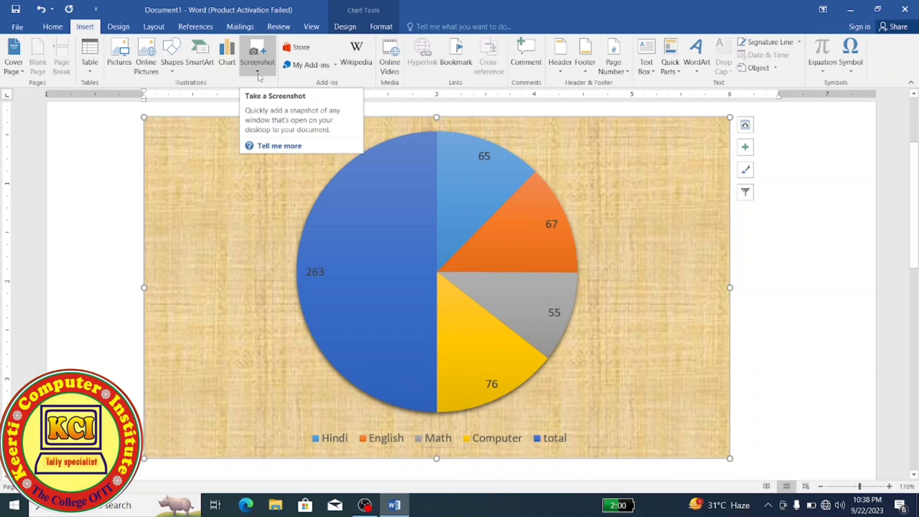
left_click(257, 71)
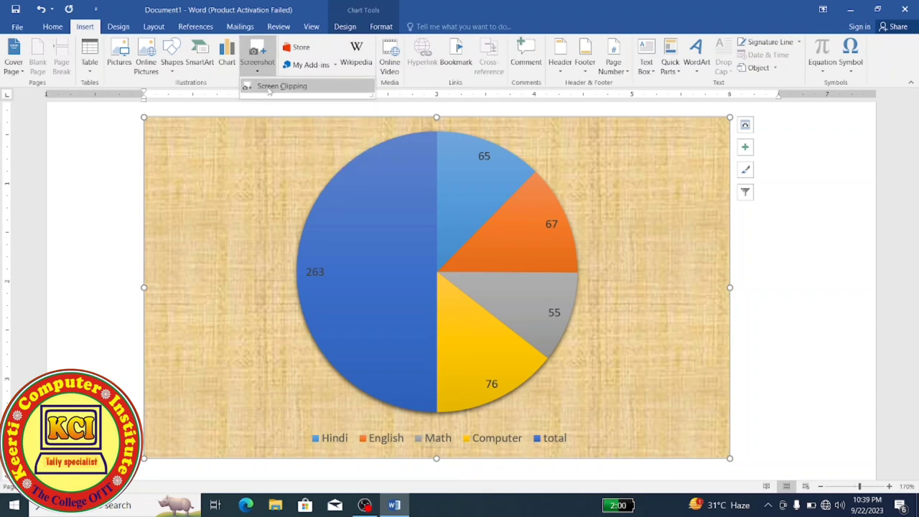
left_click(269, 87)
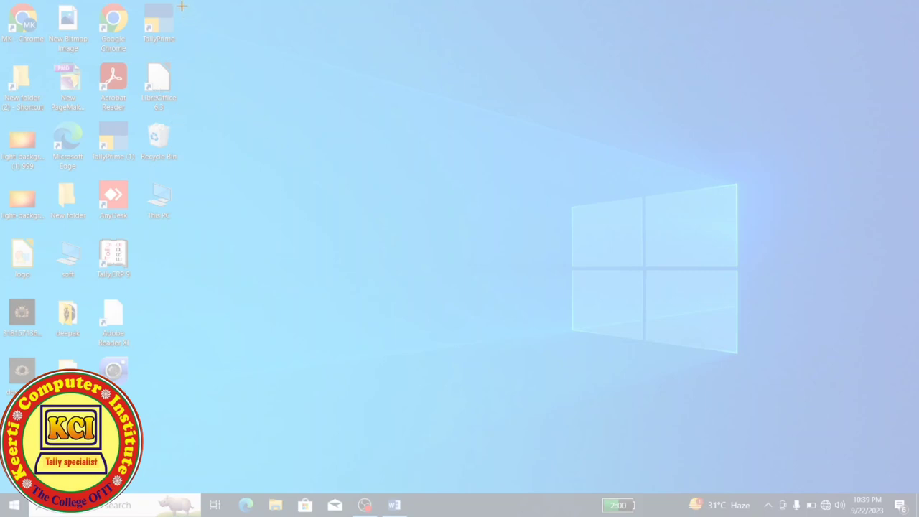
left_click_drag(181, 5, 14, 477)
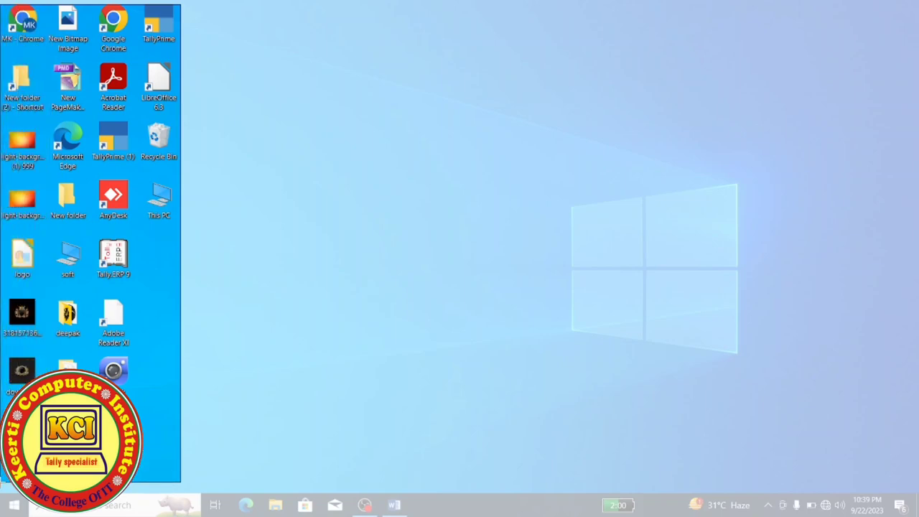
left_click_drag(14, 477, 2, 482)
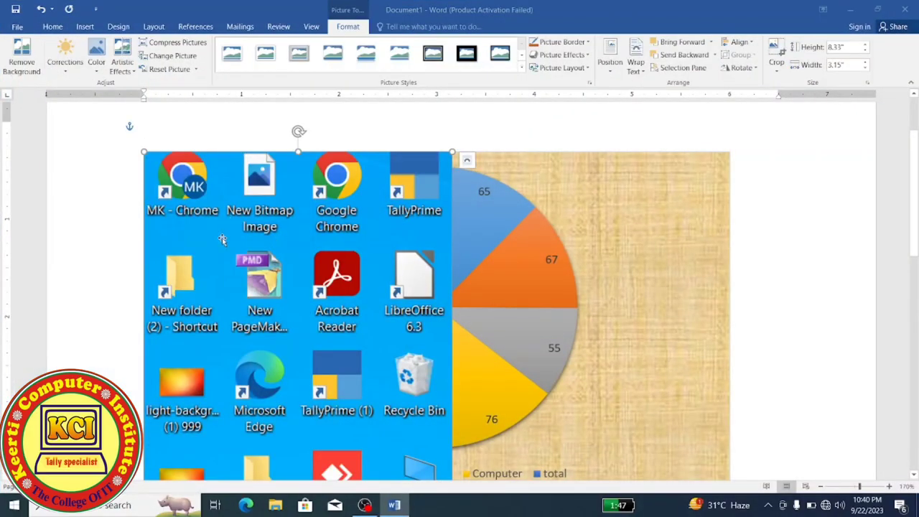
mouse_move(222, 242)
left_mouse_down()
mouse_move(245, 215)
mouse_move(235, 219)
mouse_move(275, 133)
left_mouse_up()
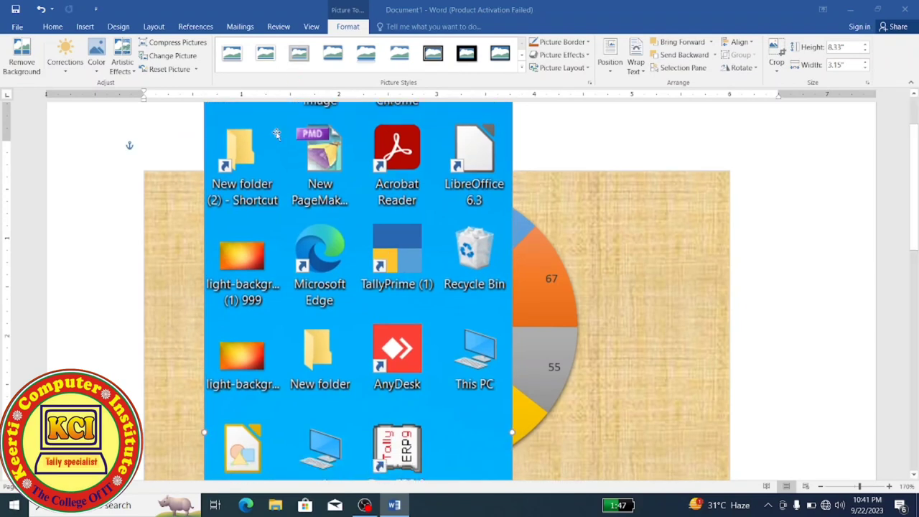
left_click(729, 209)
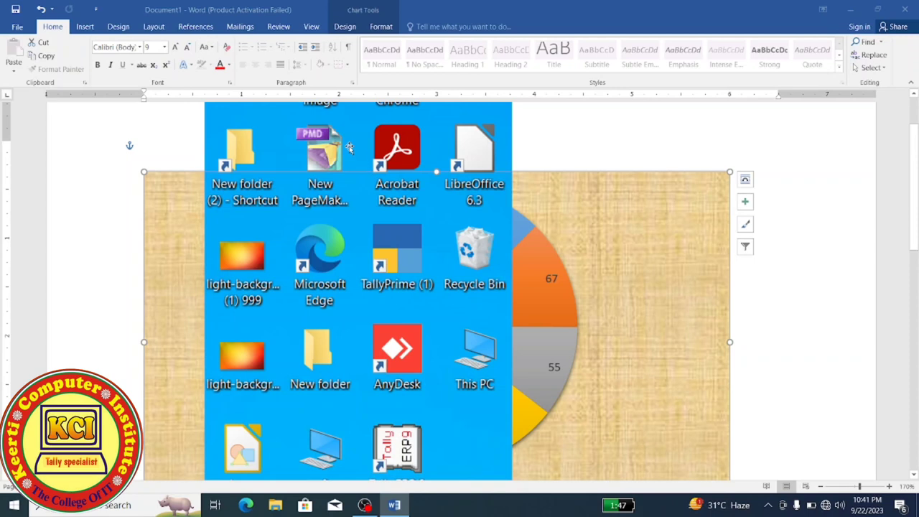
left_click(345, 146)
key("Delete")
left_click(85, 27)
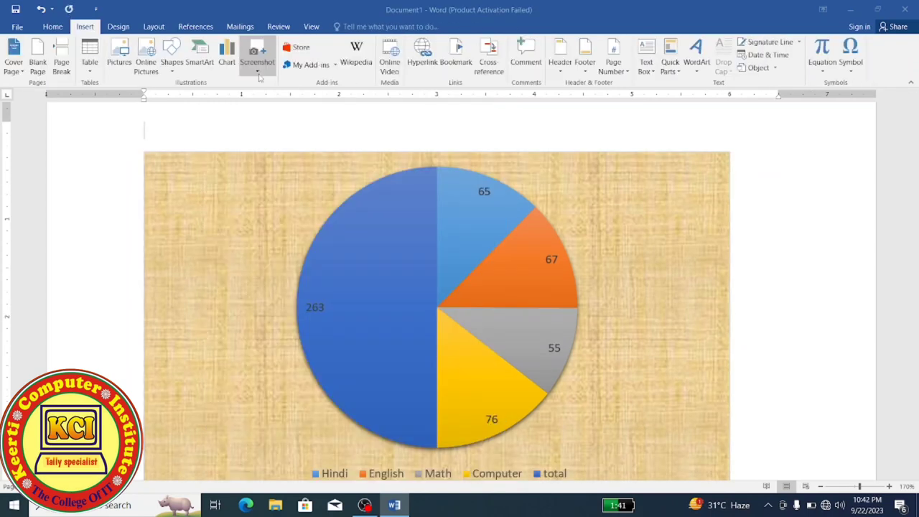
left_click(257, 72)
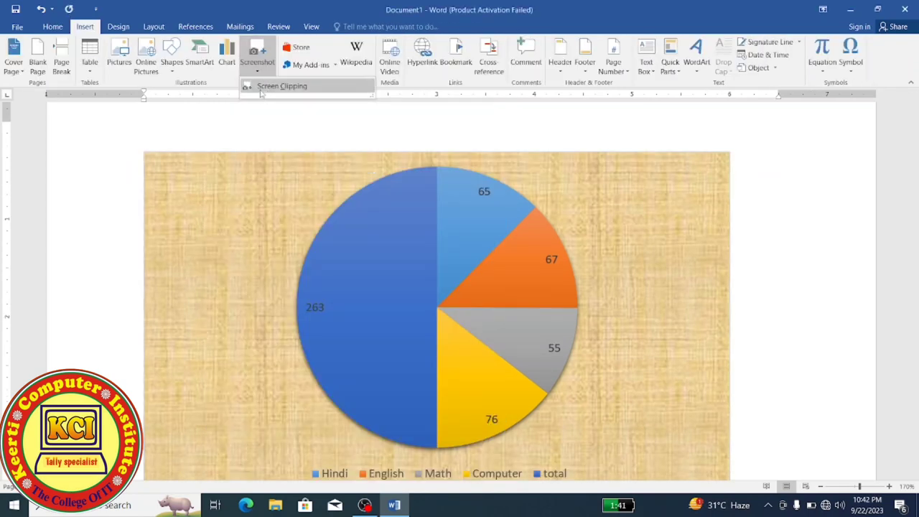
left_click(262, 87)
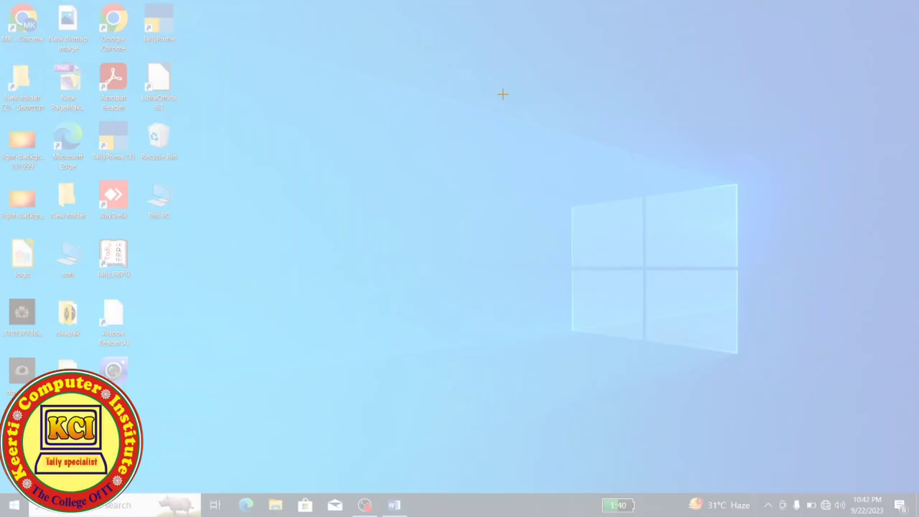
left_click_drag(502, 94, 811, 428)
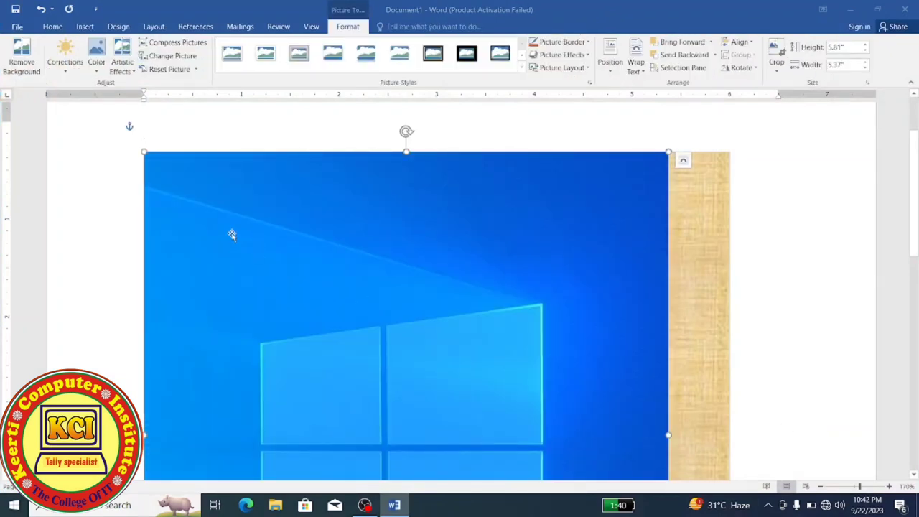
left_click_drag(232, 234, 252, 215)
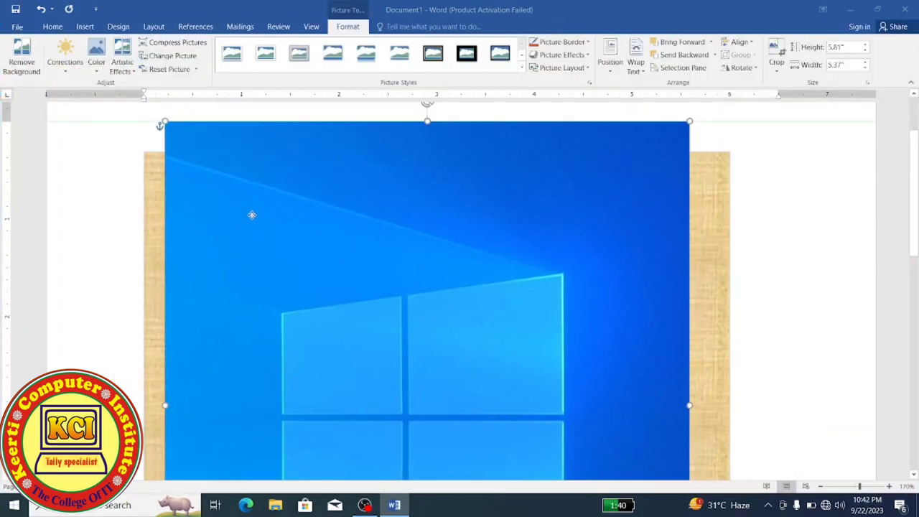
key("Delete")
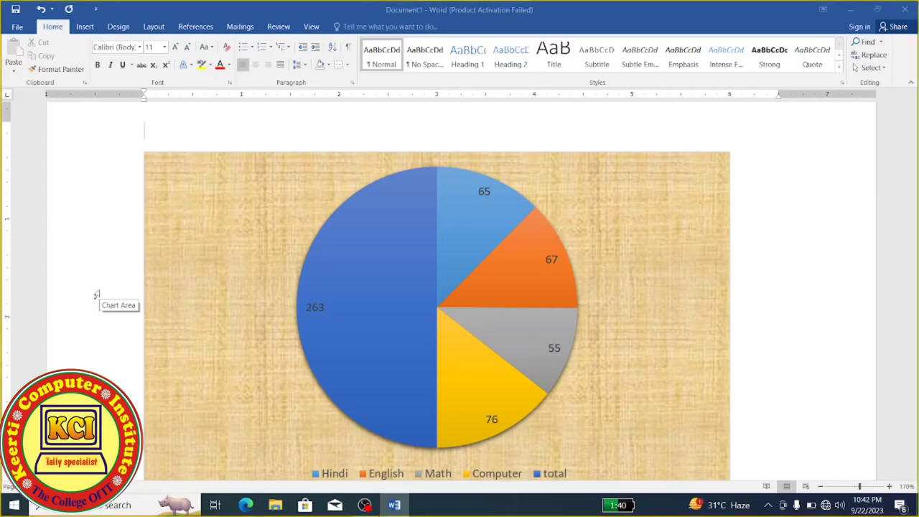
key("super+shift+s")
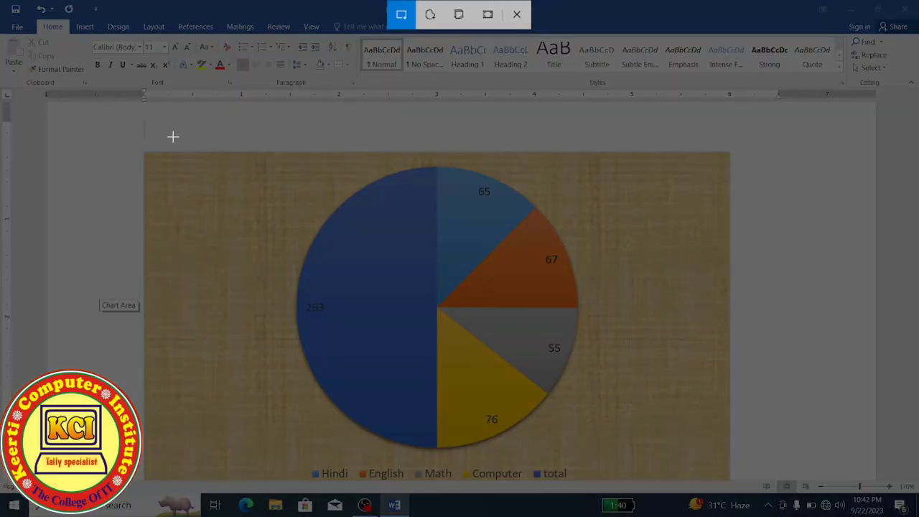
Step: Snip the parchment-textured pie chart to the clipboard, view the snip, then close Snip & Sketch
left_click_drag(157, 135, 706, 454)
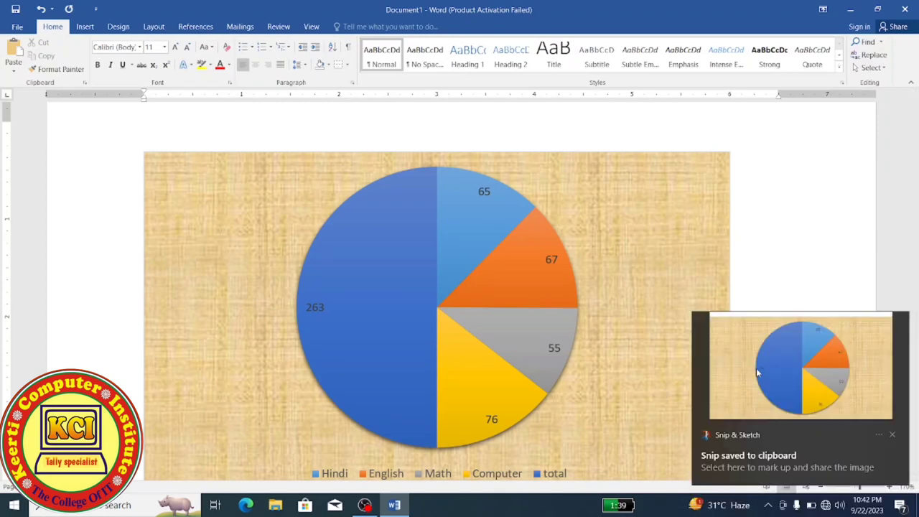
left_click(756, 369)
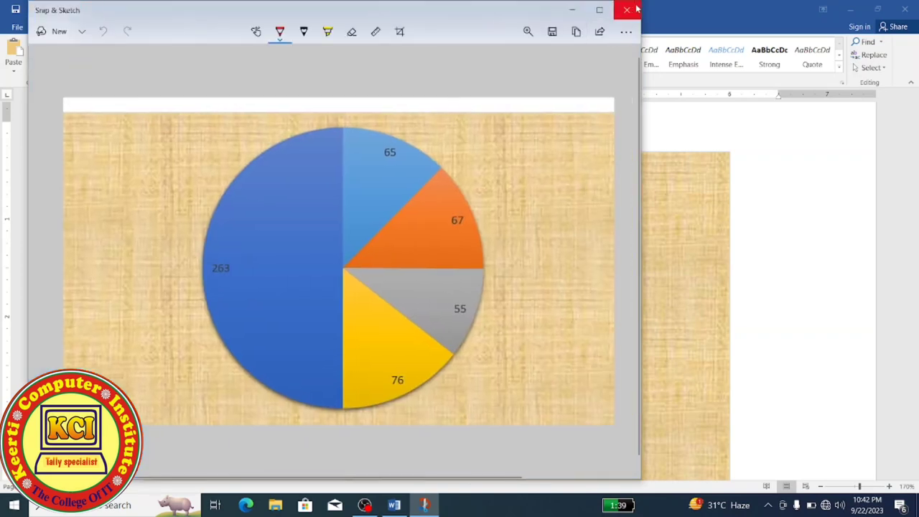
left_click(626, 9)
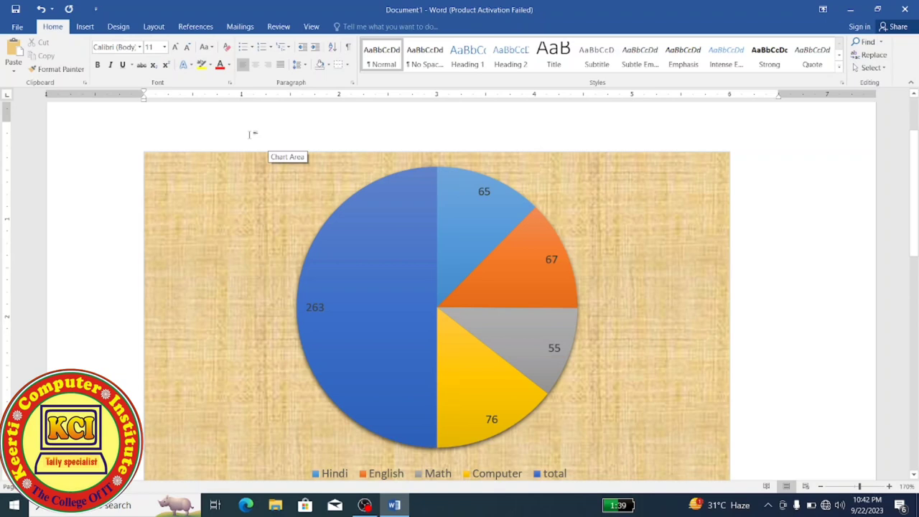
left_click(14, 52)
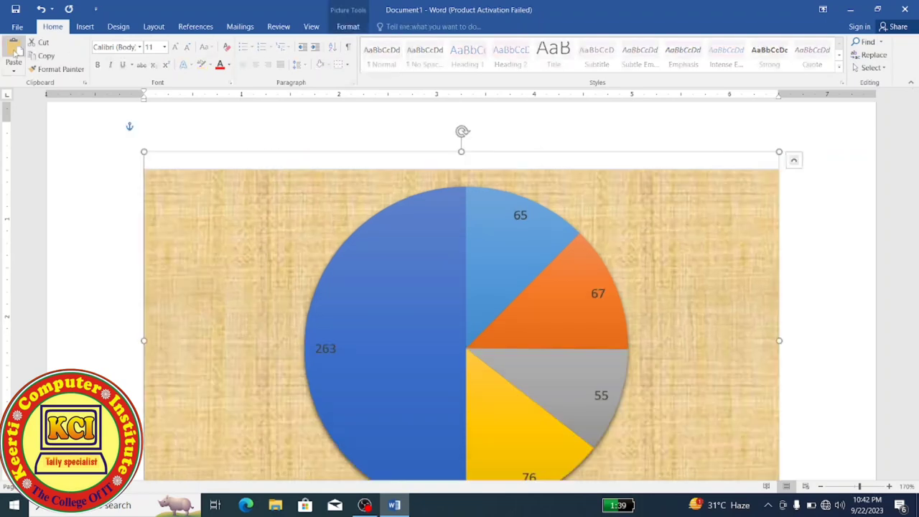
mouse_move(298, 180)
left_mouse_down()
mouse_move(545, 163)
mouse_move(144, 198)
left_mouse_up()
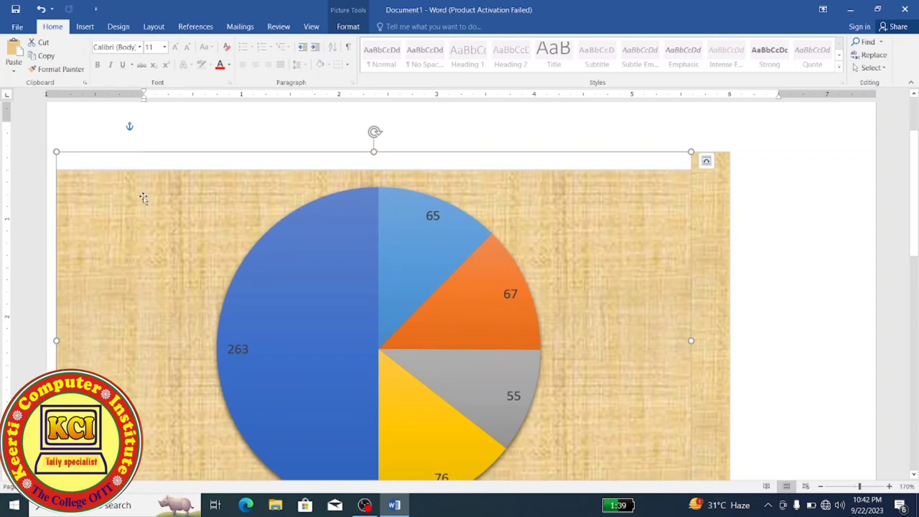
key("Delete")
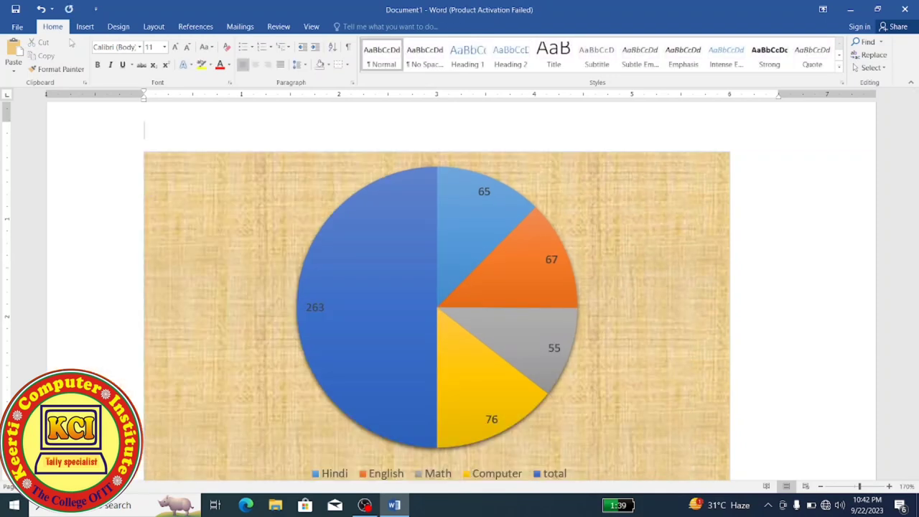
left_click(85, 27)
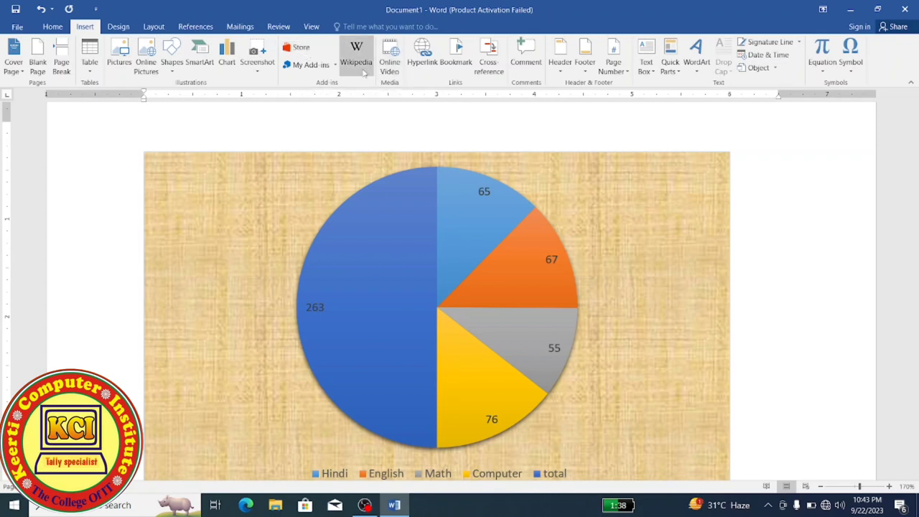
left_click(352, 51)
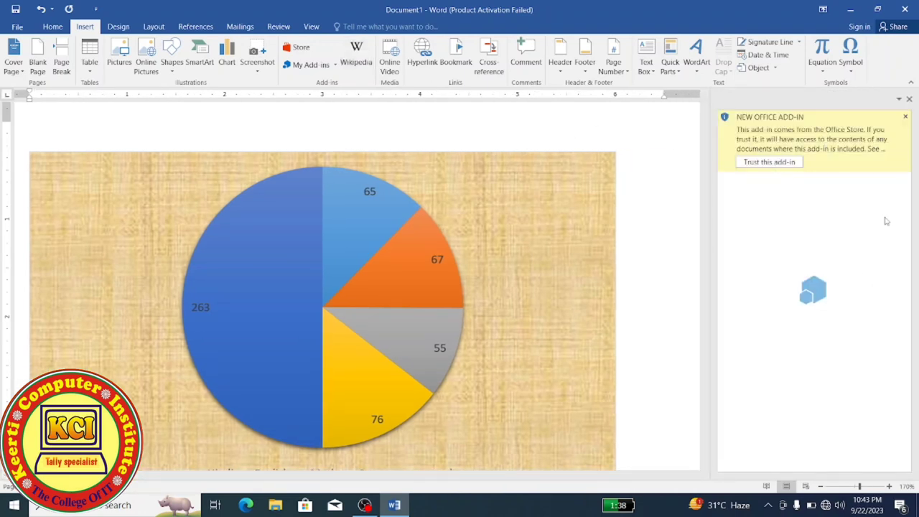
left_click(909, 99)
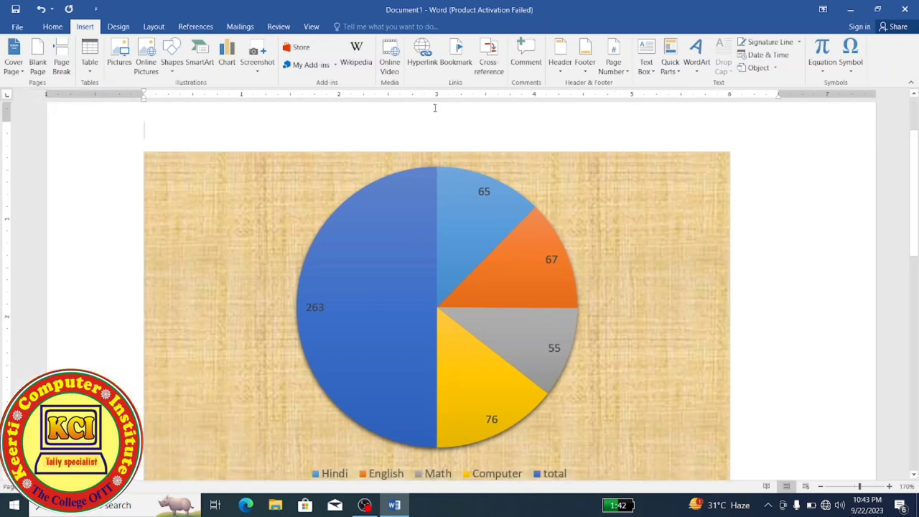